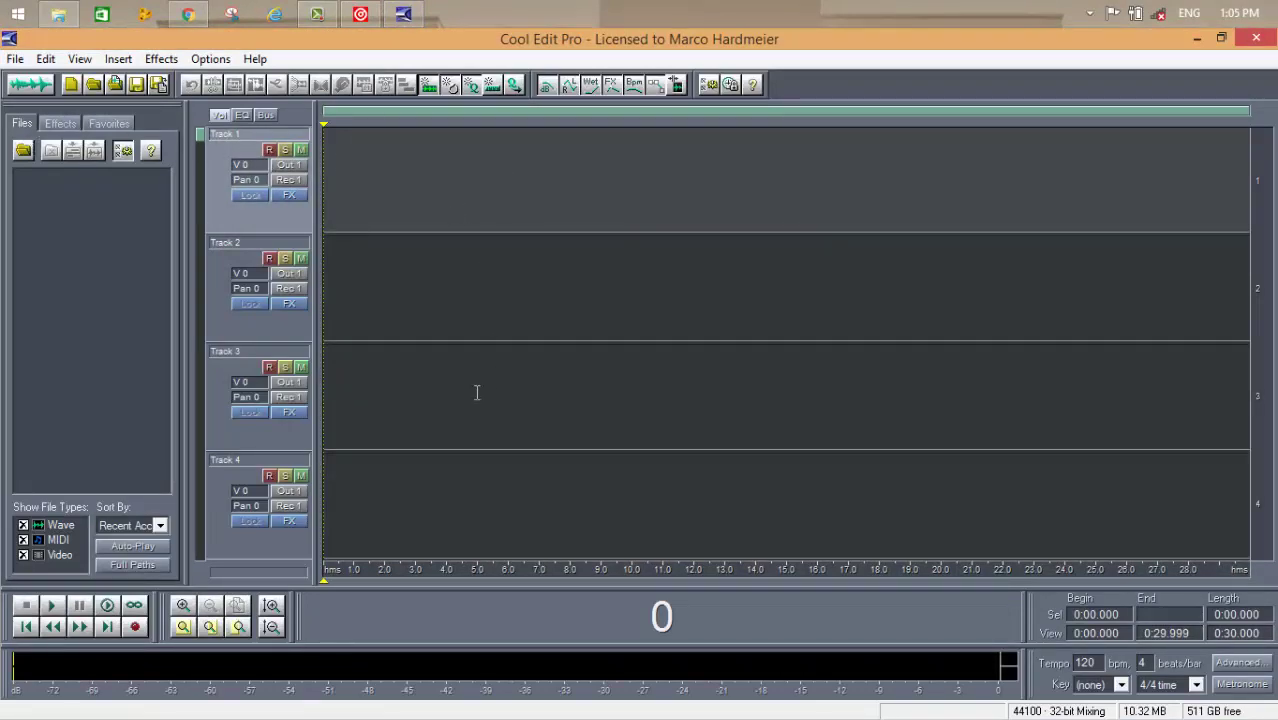
Open the recent session "mix romanticas en español vol 3.ses".
{"action": "left_click", "coordinate": [15, 59]}
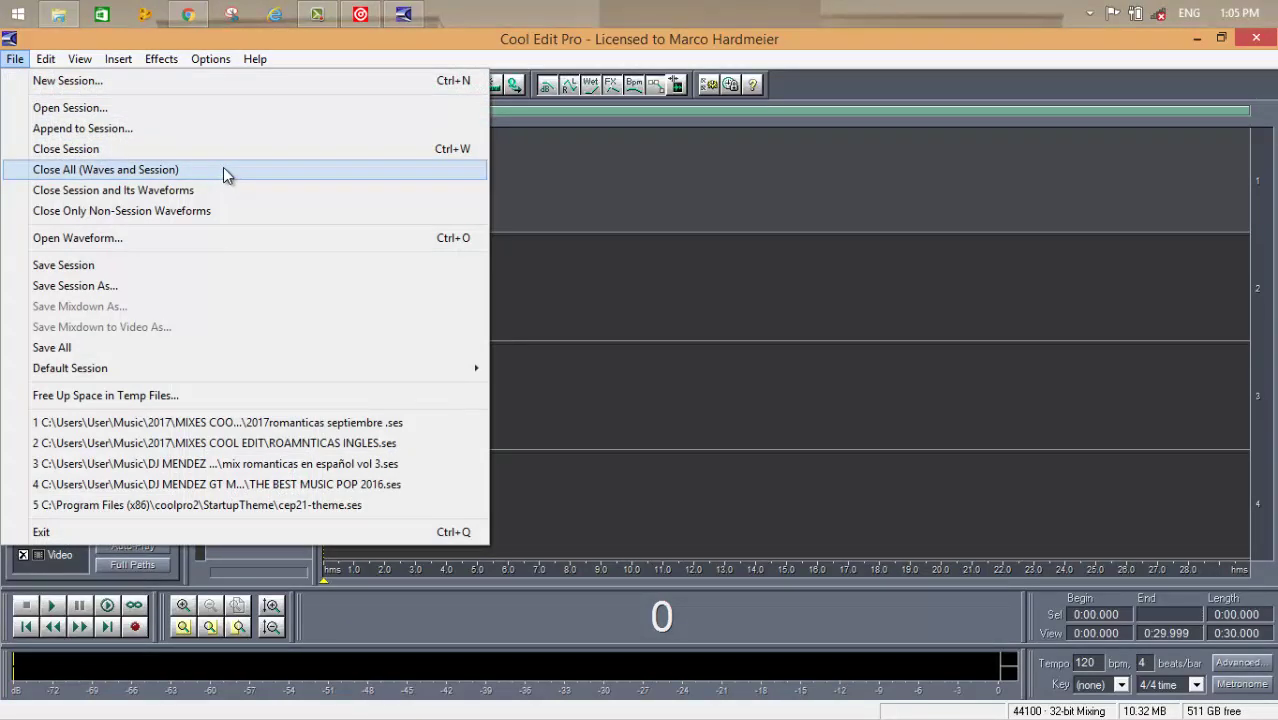
{"action": "left_click", "coordinate": [440, 484]}
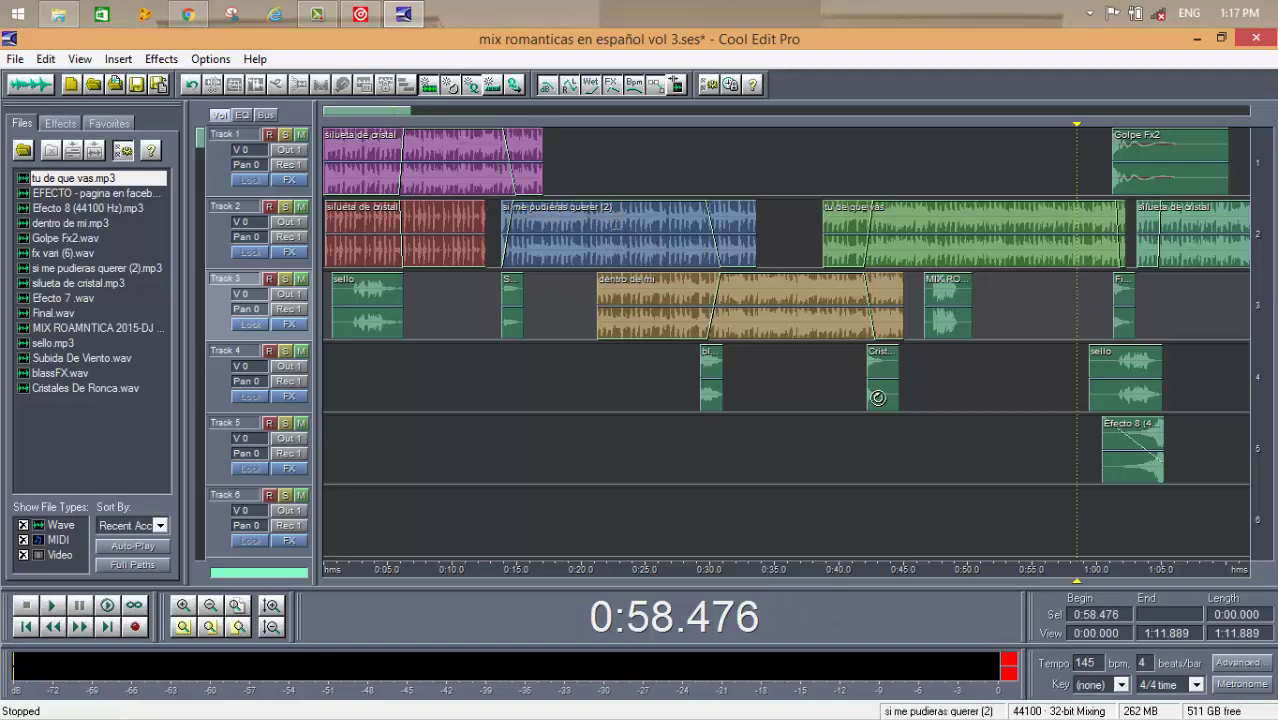
Split the "si me pudieras querer (2)" clip on Track 2 at the playback cursor and select its second part.
{"action": "left_click", "coordinate": [613, 218]}
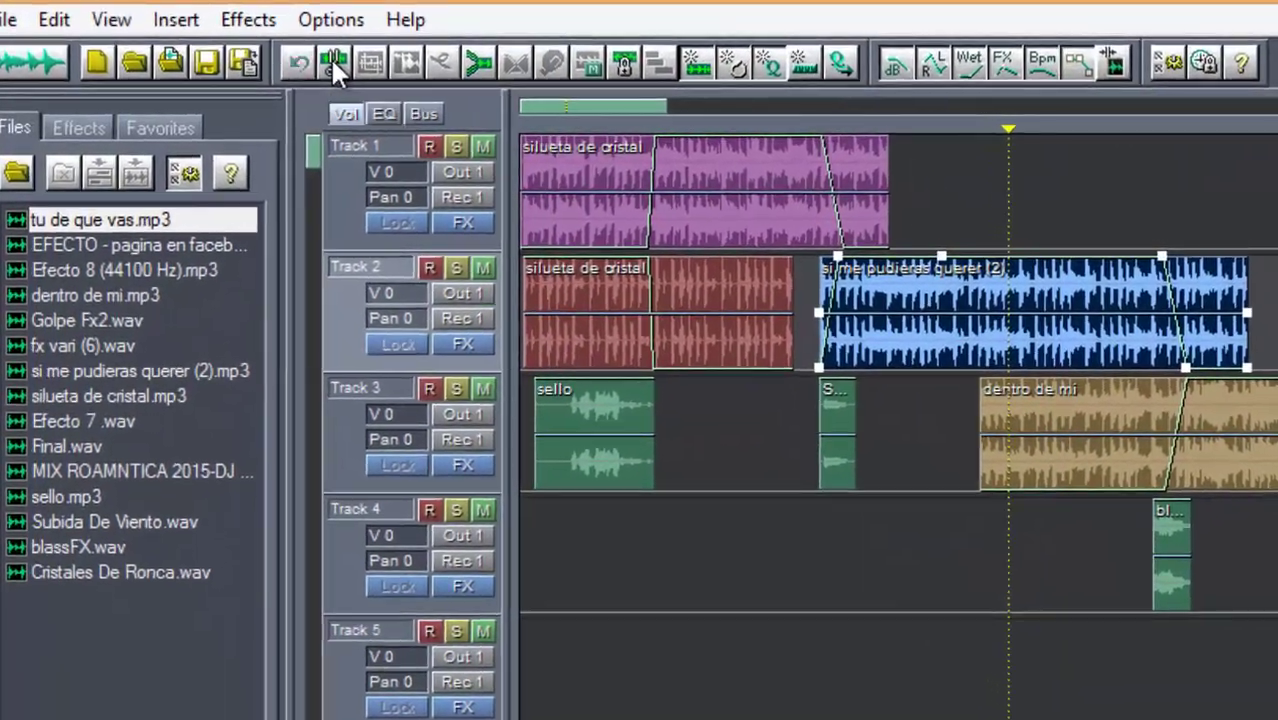
{"action": "left_click", "coordinate": [332, 60]}
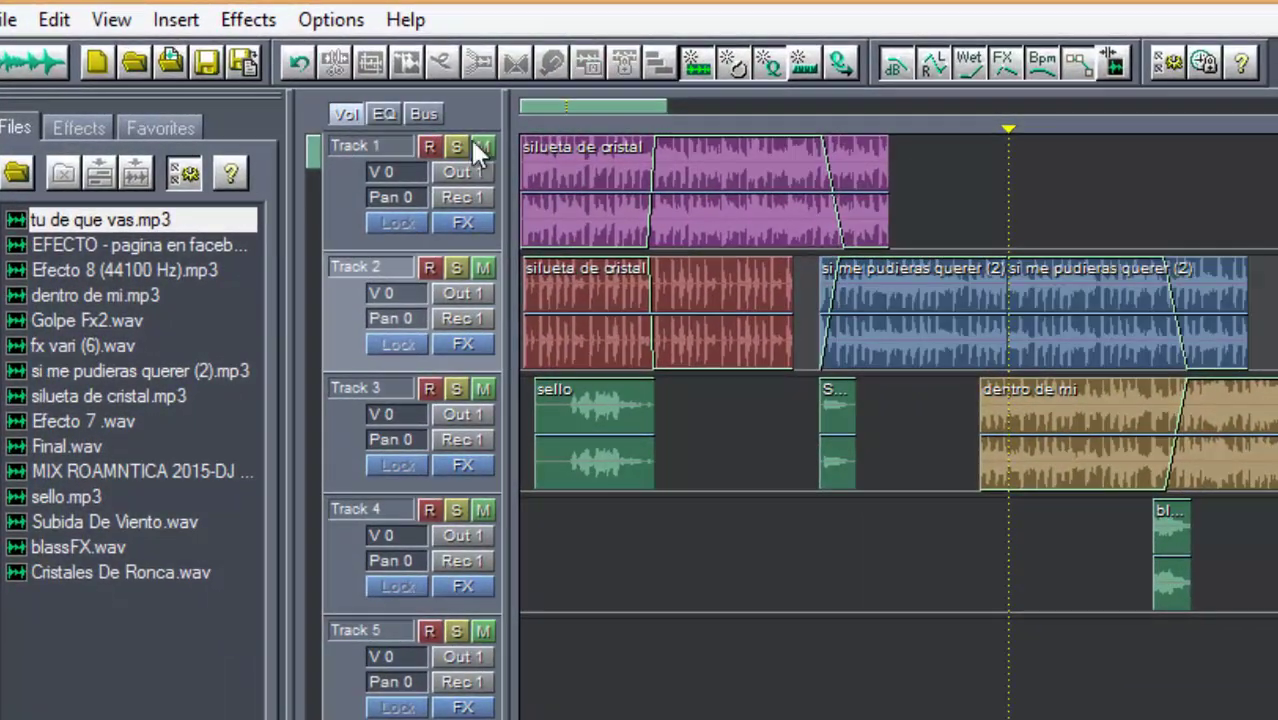
{"action": "left_click", "coordinate": [1093, 300]}
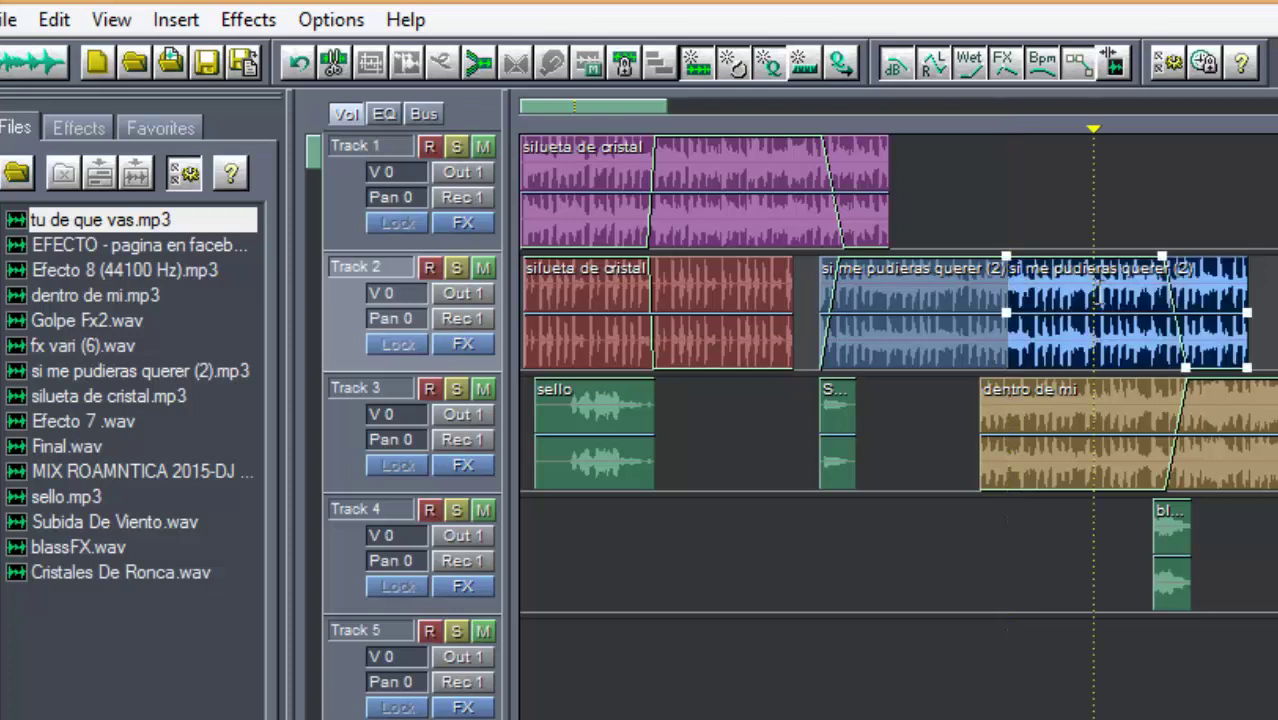
Move the second part of the split clip up to Track 1 and back to its place on Track 2.
{"action": "left_click", "coordinate": [1067, 245]}
{"action": "left_click_drag", "start_coordinate": [1039, 262], "coordinate": [1047, 208]}
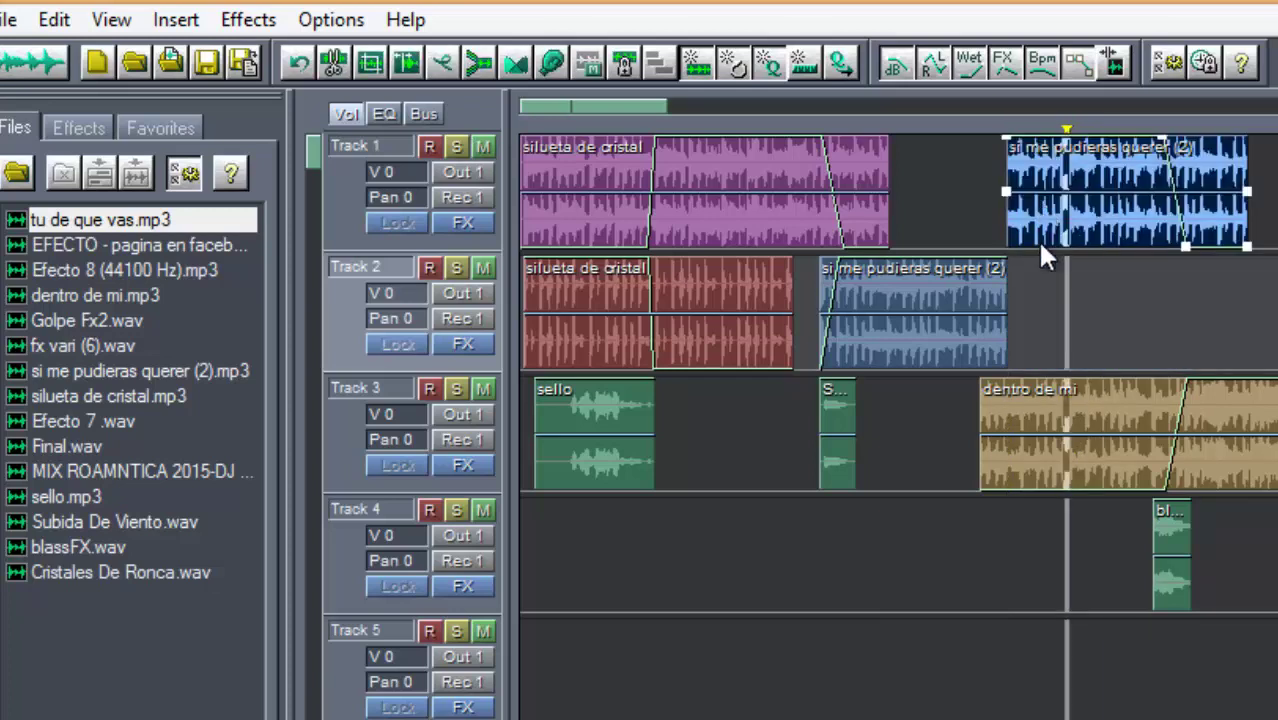
{"action": "left_click", "coordinate": [1041, 285]}
{"action": "left_click", "coordinate": [1160, 228]}
{"action": "left_click_drag", "start_coordinate": [1163, 228], "coordinate": [1075, 291]}
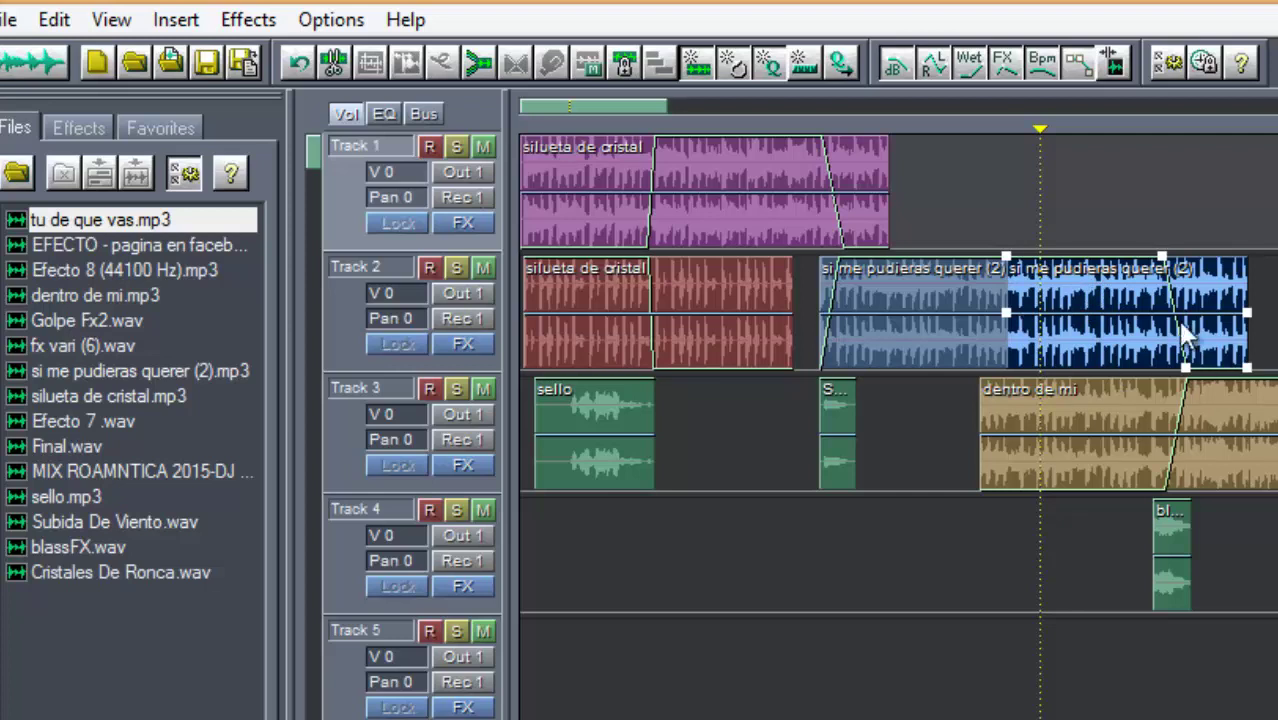
Shift the volume envelope point that starts the fade-out of the second "si me pudieras querer (2)" part slightly later.
{"action": "mouse_move", "coordinate": [1165, 268]}
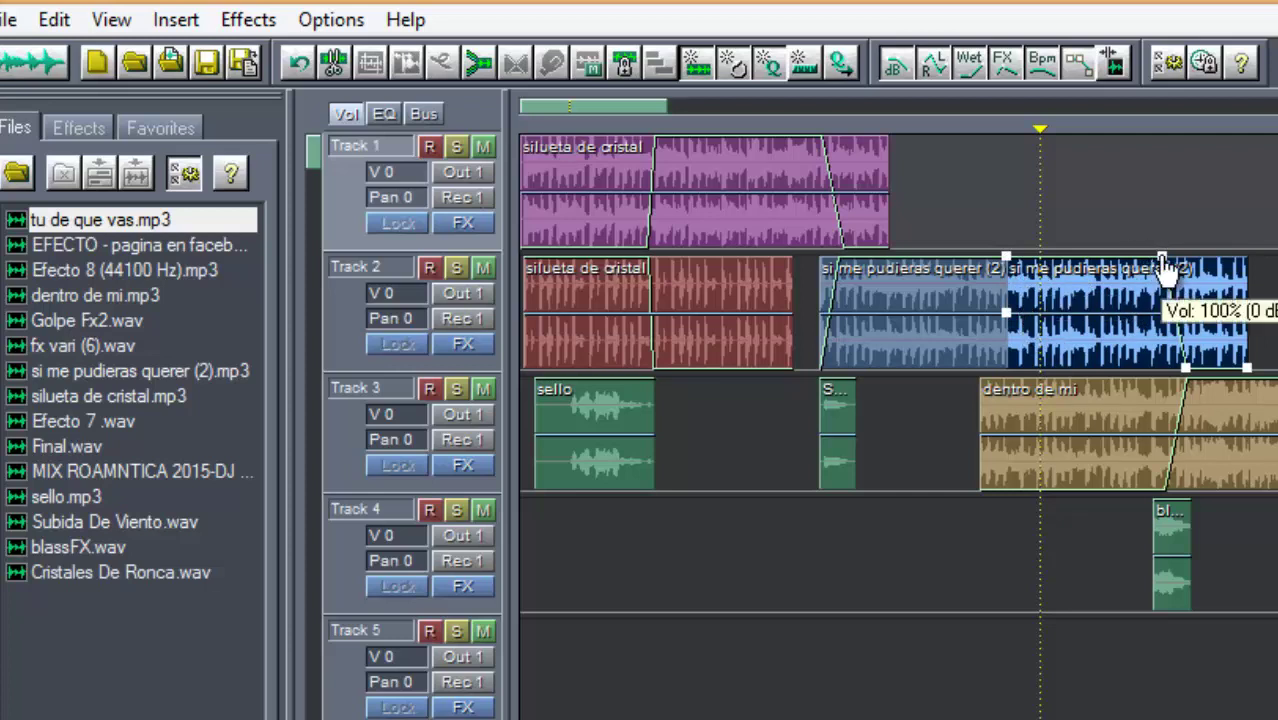
{"action": "left_click_drag", "start_coordinate": [1165, 268], "coordinate": [1178, 245]}
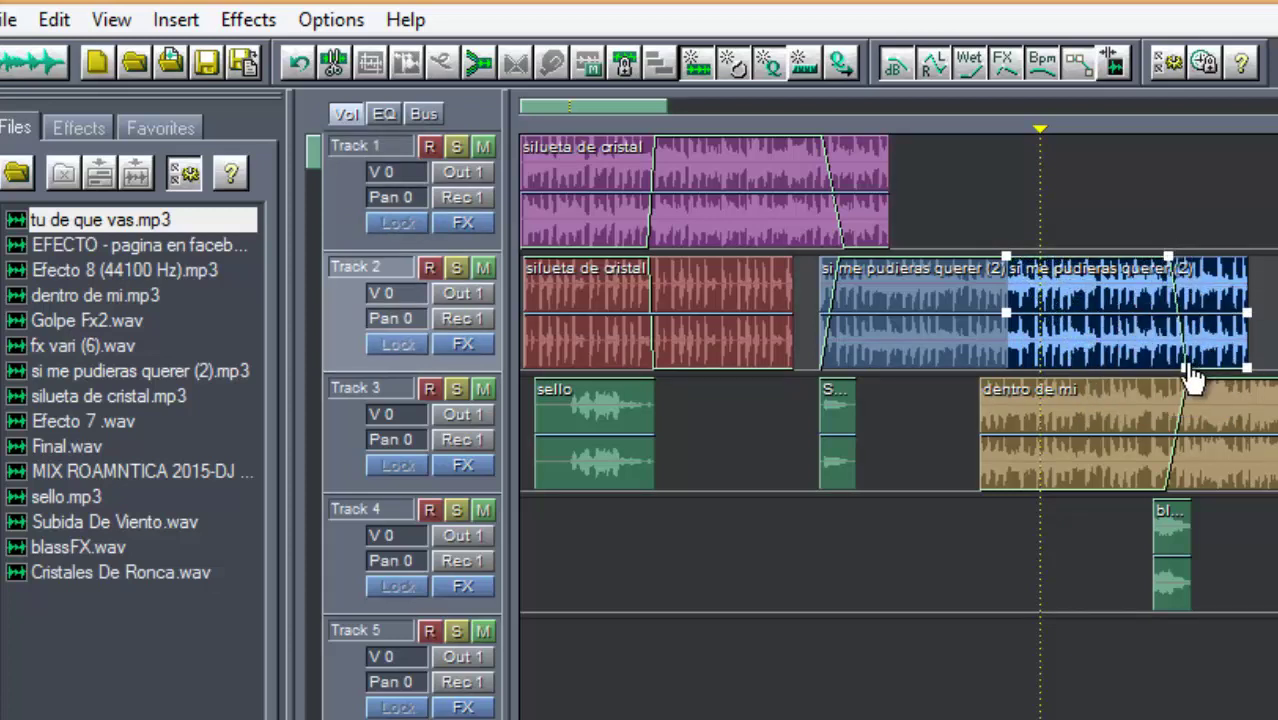
{"action": "mouse_move", "coordinate": [1187, 370]}
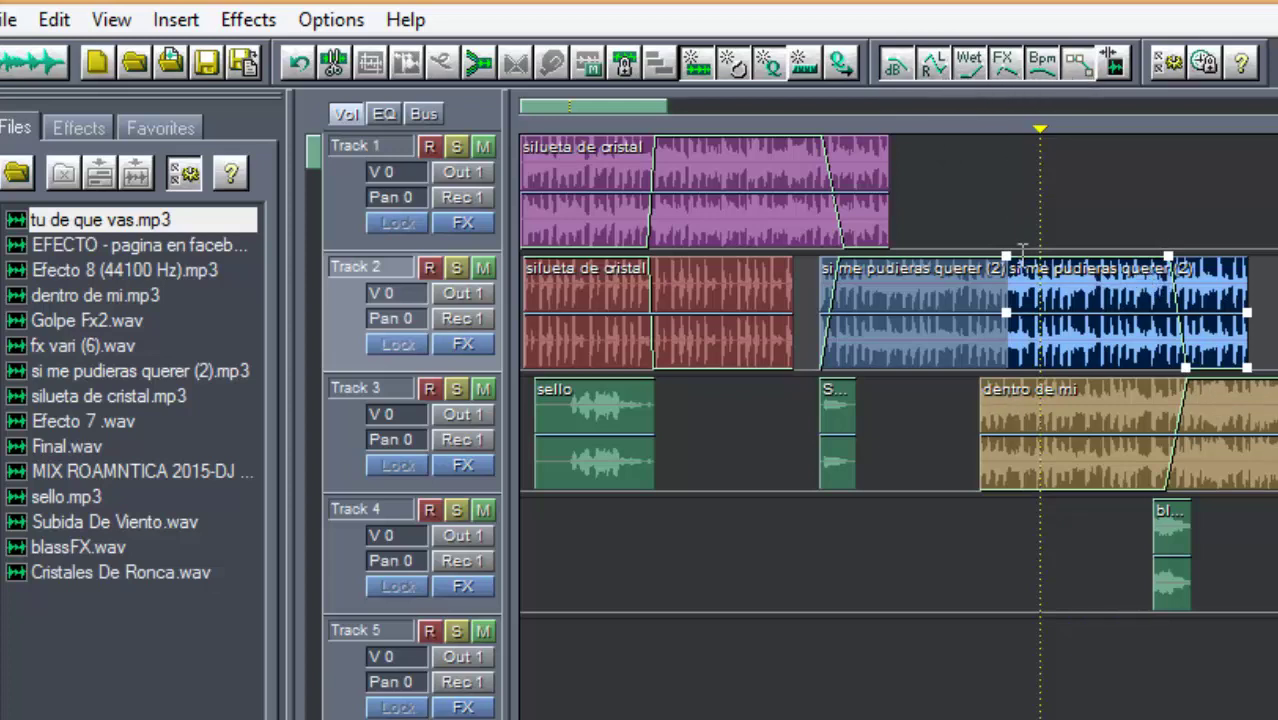
Play back the whole mix and stop it after the last transition.
{"action": "scroll", "coordinate": [1118, 554], "scroll_direction": "down", "scroll_amount": 4}
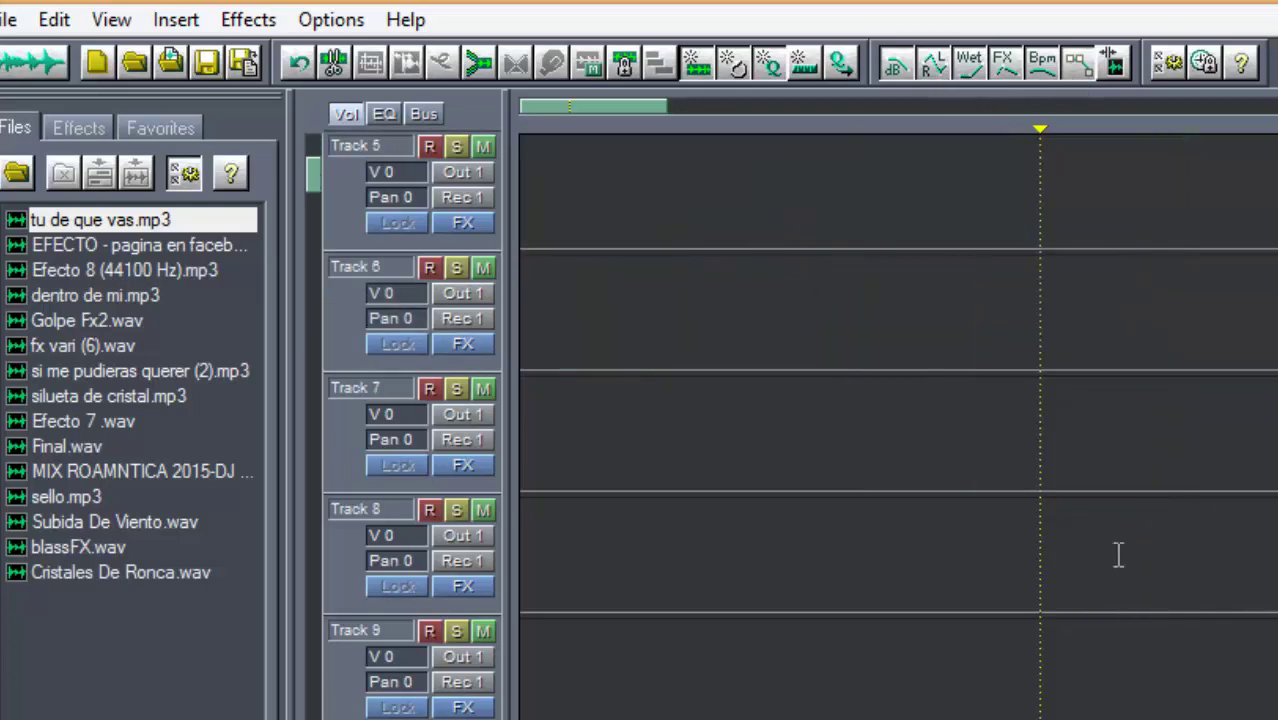
{"action": "scroll", "coordinate": [1092, 643], "scroll_direction": "up", "scroll_amount": 4}
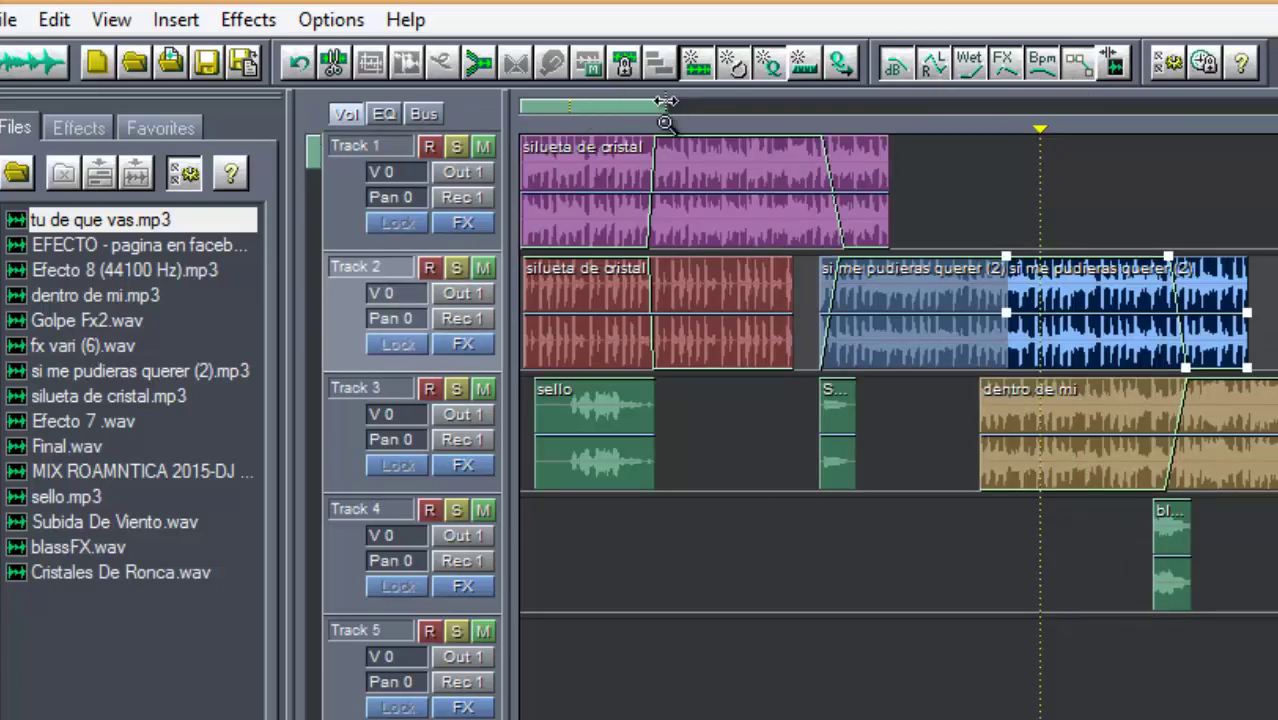
{"action": "left_click_drag", "start_coordinate": [665, 101], "coordinate": [790, 105]}
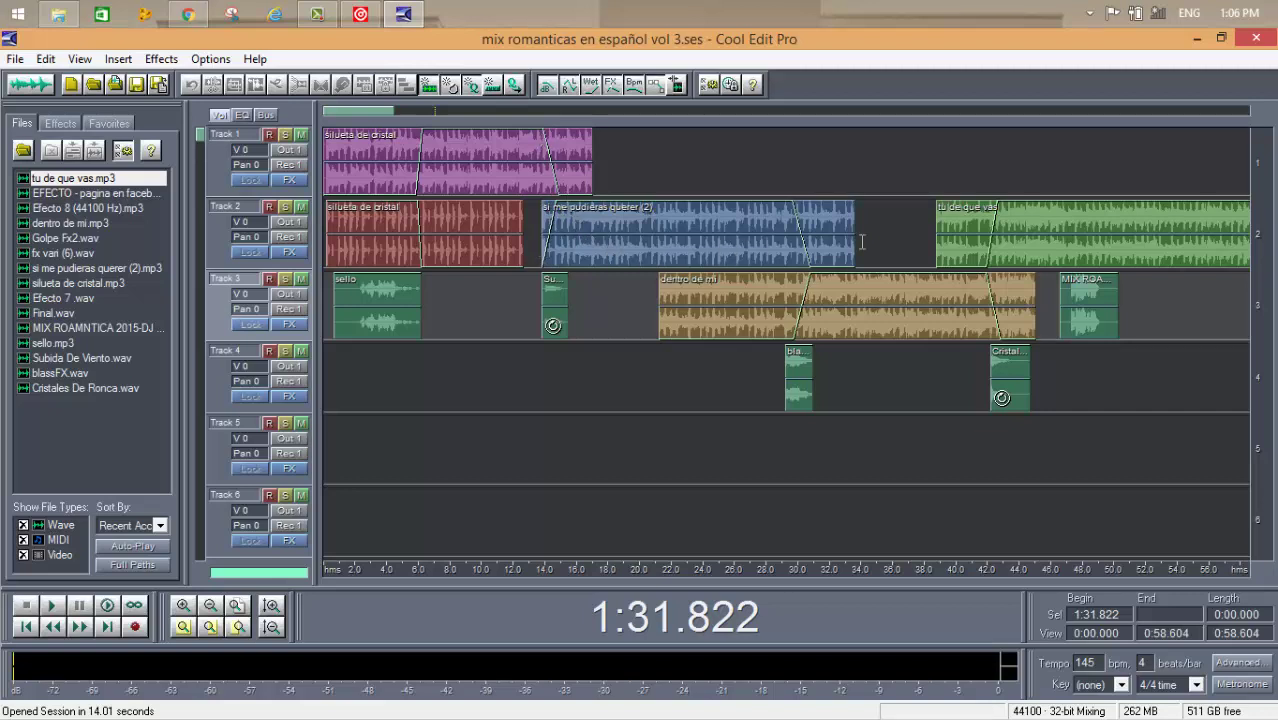
{"action": "left_click", "coordinate": [52, 605]}
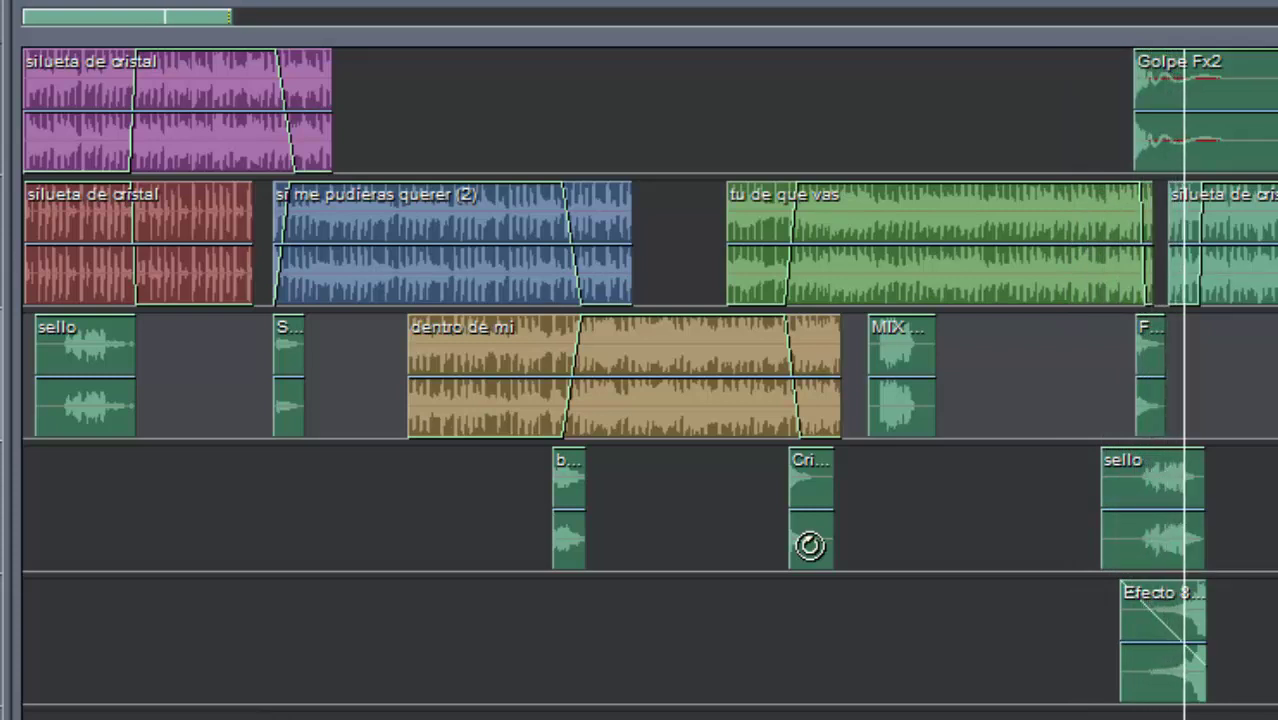
{"action": "key", "text": "space"}
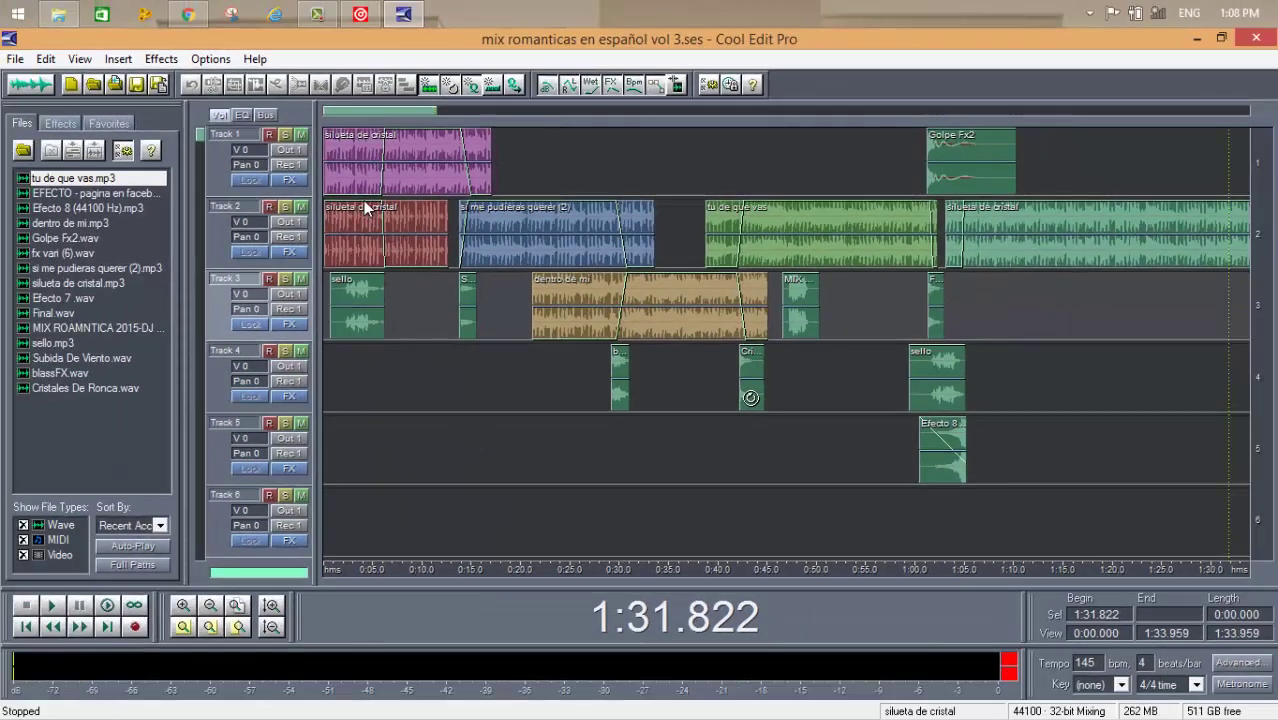
Inspect the crossfade between the two "silueta de cristal" clips and solo Track 1.
{"action": "scroll", "coordinate": [366, 206], "scroll_direction": "up", "scroll_amount": 10}
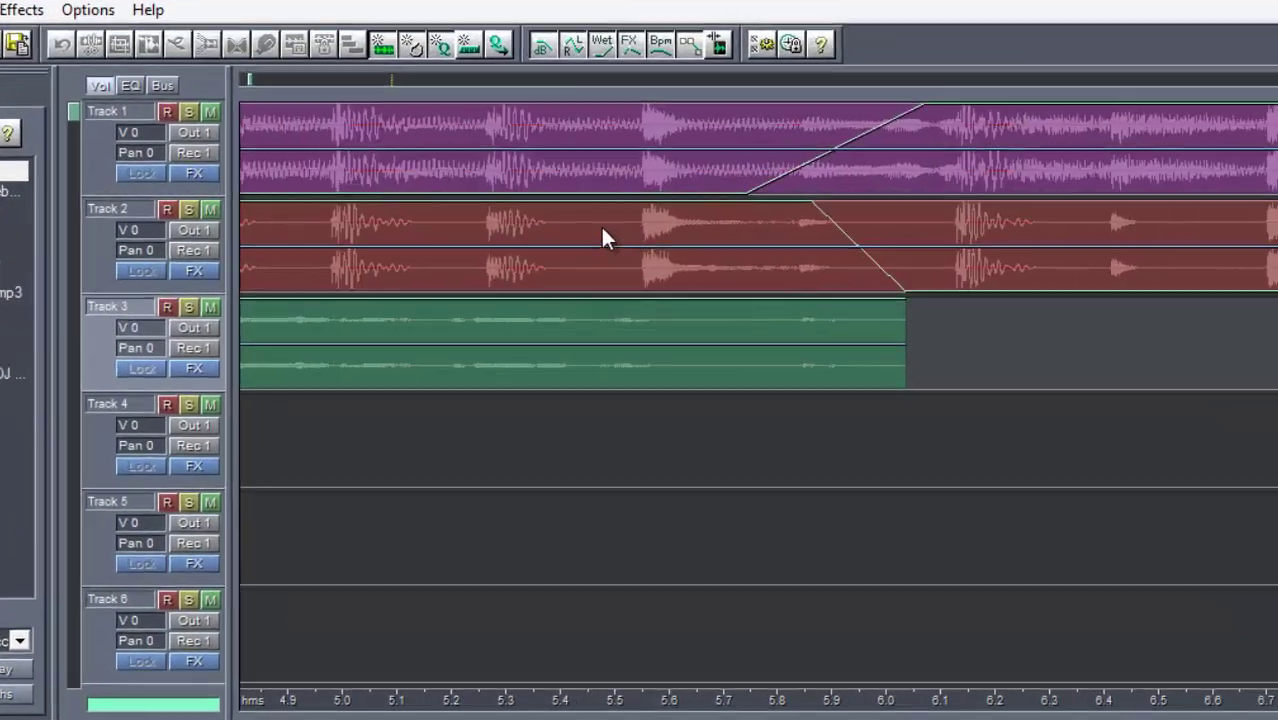
{"action": "scroll", "coordinate": [603, 237], "scroll_direction": "up", "scroll_amount": 3}
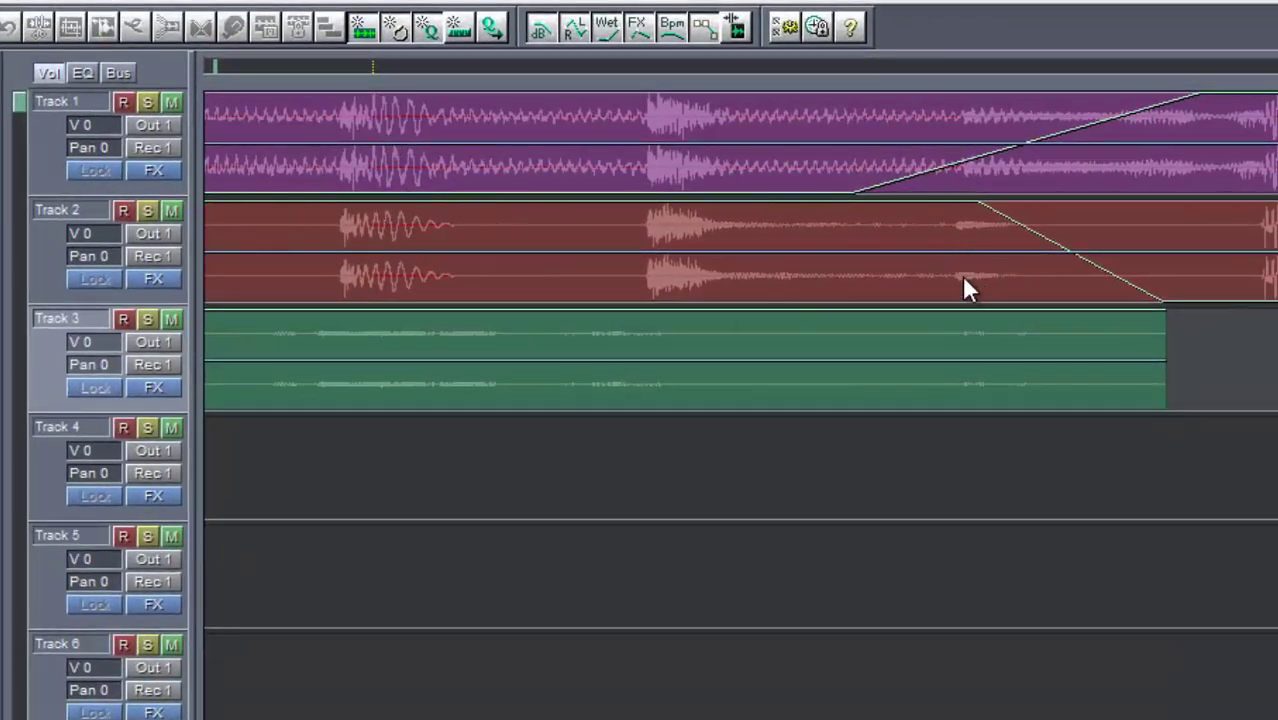
{"action": "scroll", "coordinate": [965, 289], "scroll_direction": "down", "scroll_amount": 3}
{"action": "scroll", "coordinate": [938, 292], "scroll_direction": "down", "scroll_amount": 5}
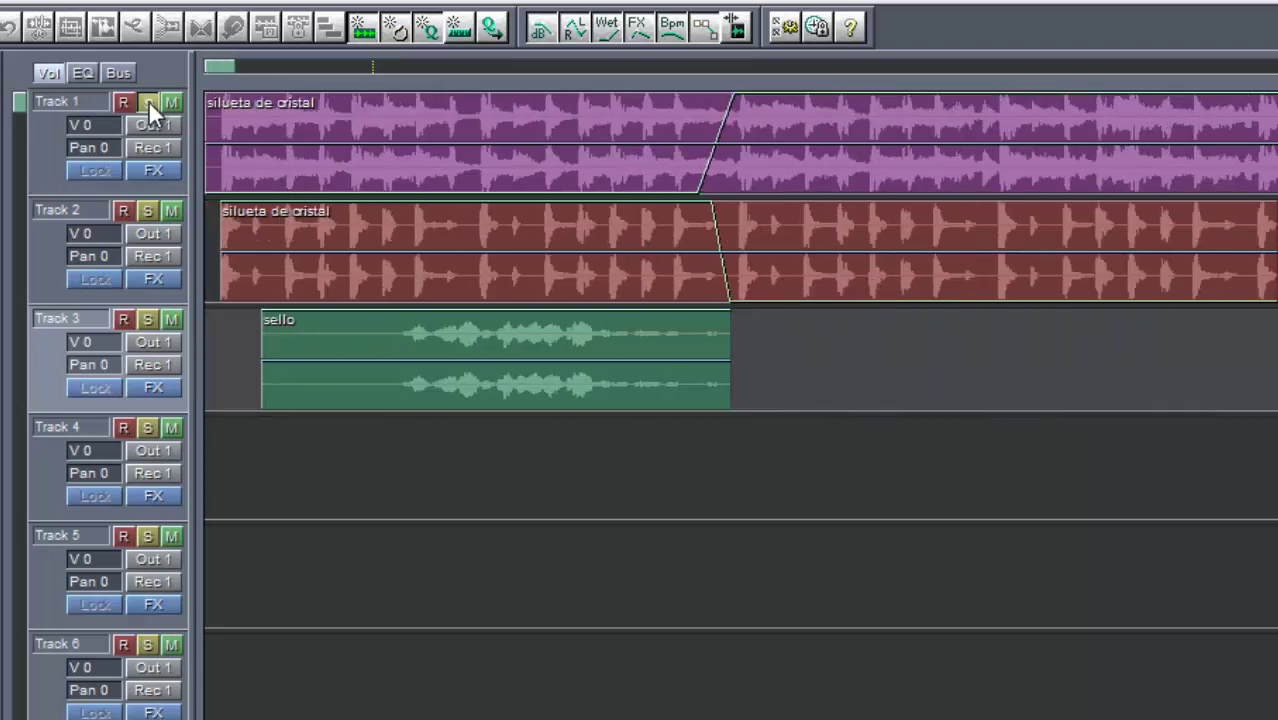
{"action": "left_click", "coordinate": [148, 102]}
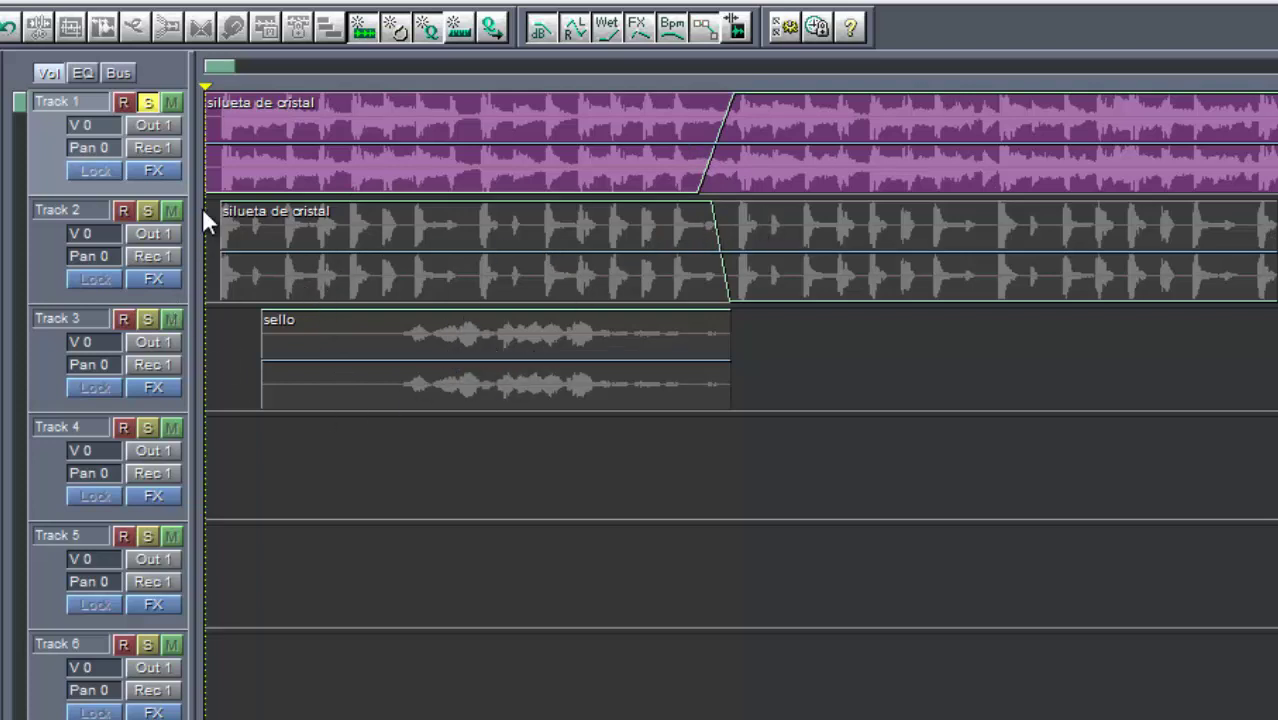
Solo Track 2 and listen to the opening of its "silueta de cristal" clip from the start.
{"action": "left_click", "coordinate": [148, 212]}
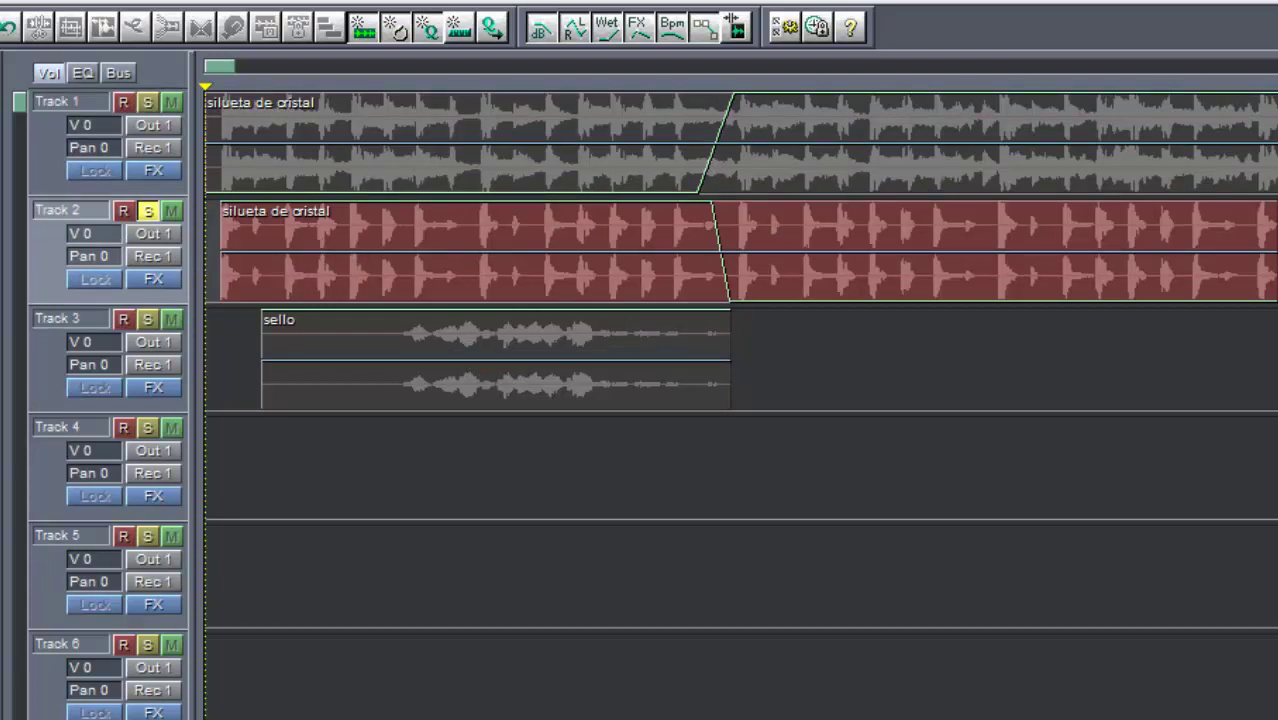
{"action": "key", "text": "space"}
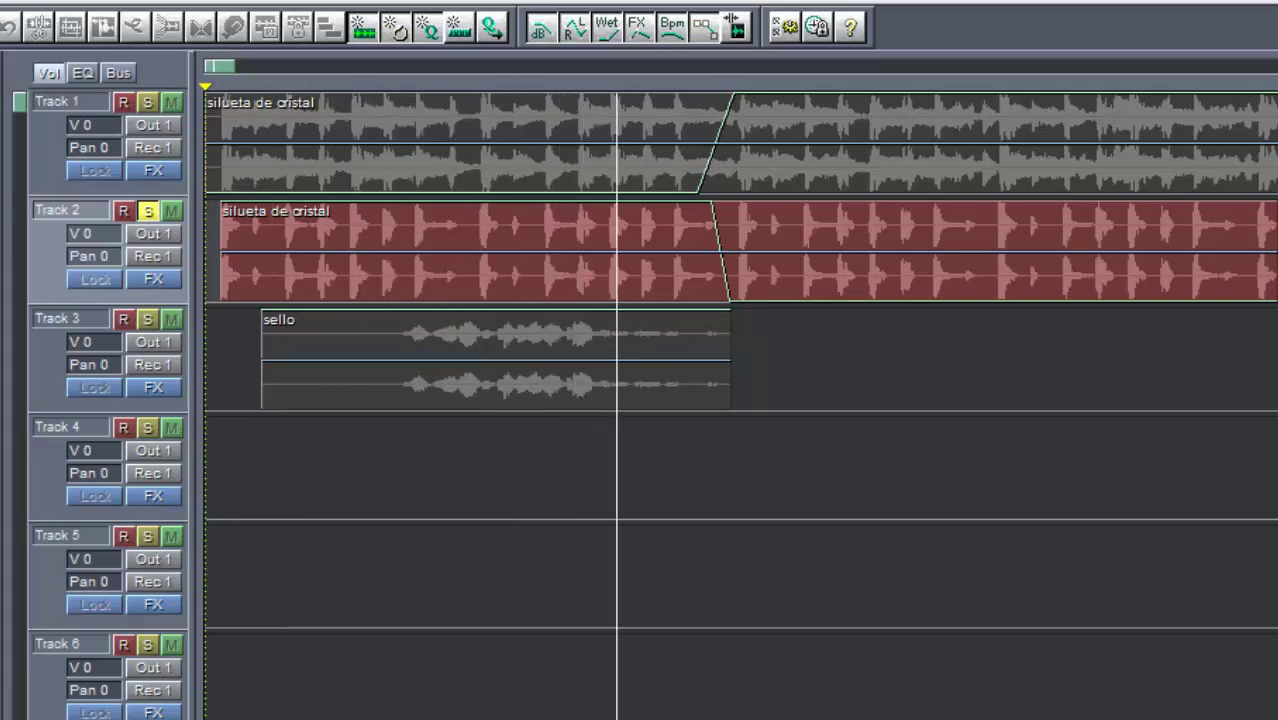
{"action": "key", "text": "space"}
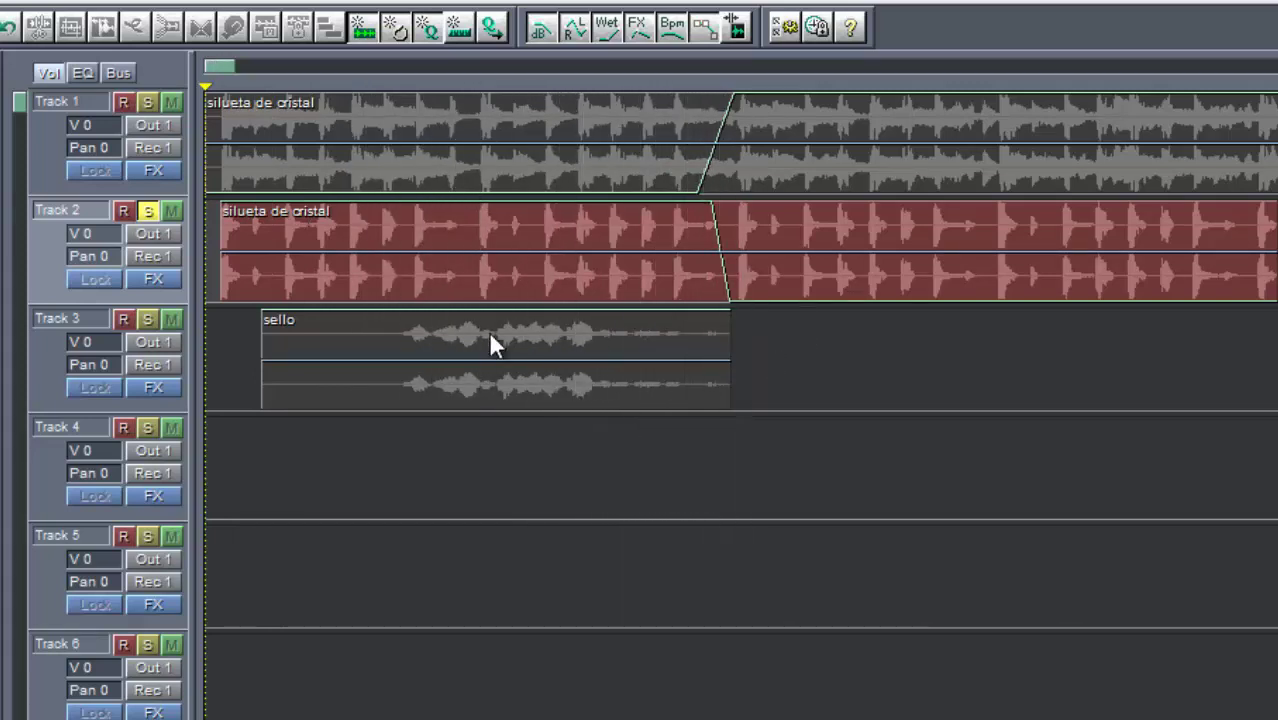
Listen to the "sello" clip soloed on Track 3, and to the opening with all tracks together.
{"action": "left_click", "coordinate": [148, 328]}
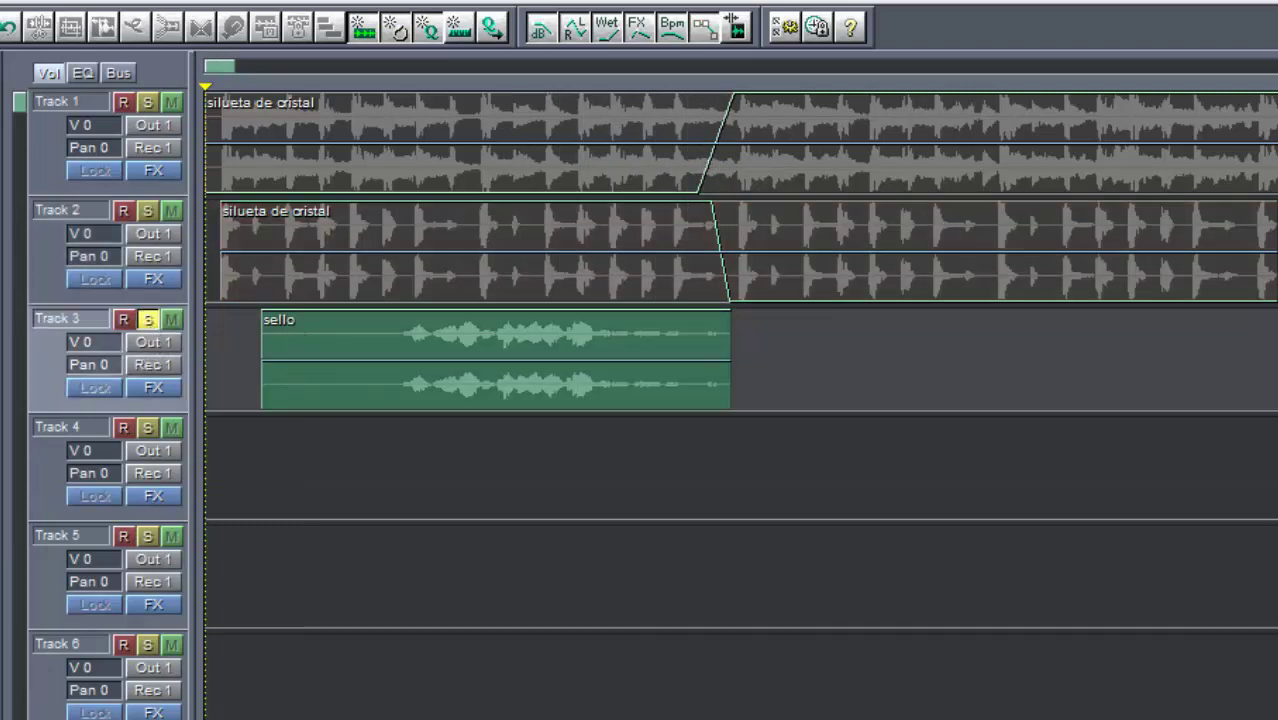
{"action": "key", "text": "space"}
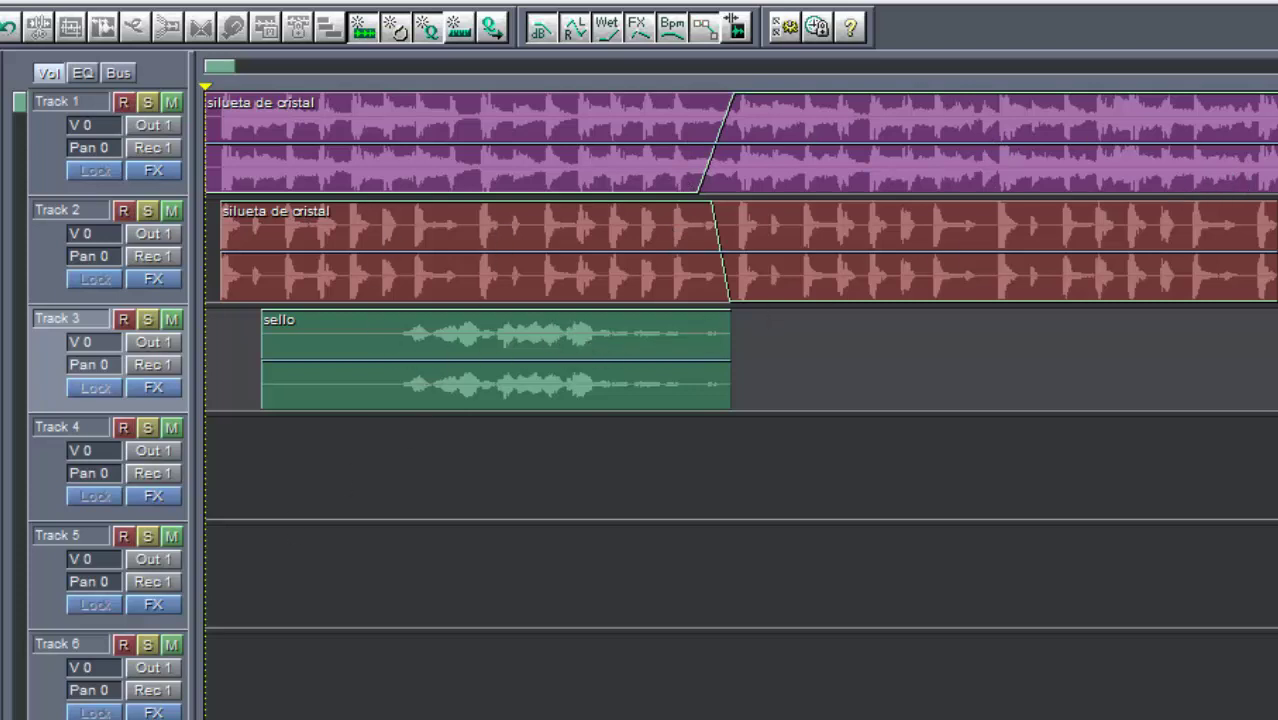
{"action": "key", "text": "space"}
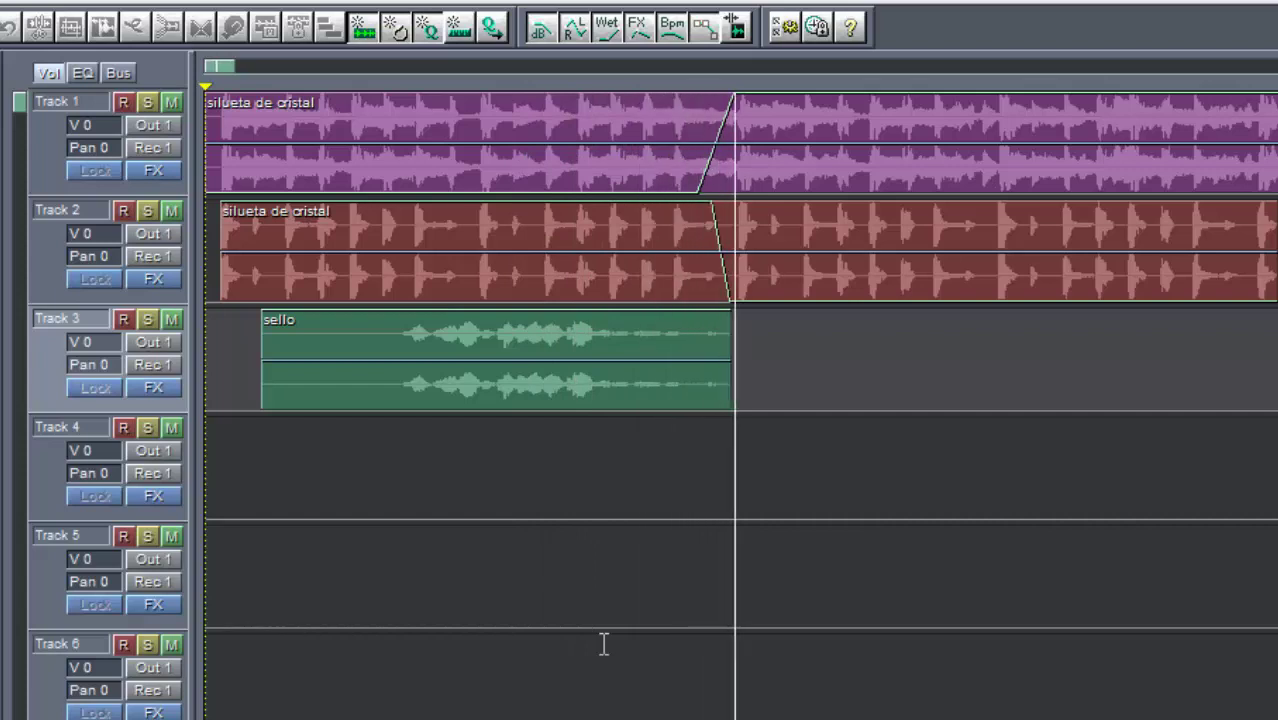
{"action": "key", "text": "space"}
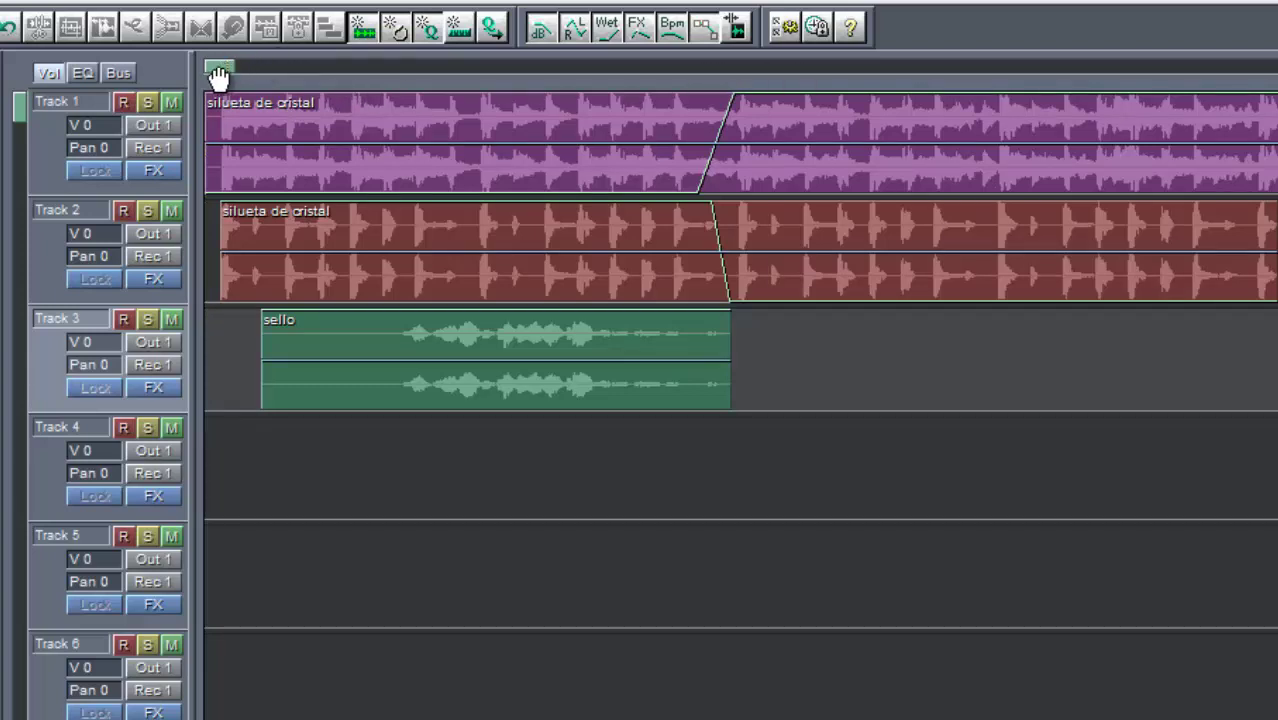
Solo Track 1 and listen to it from just before the transition into "si me pudieras querer (2)".
{"action": "left_click_drag", "start_coordinate": [217, 72], "coordinate": [236, 77]}
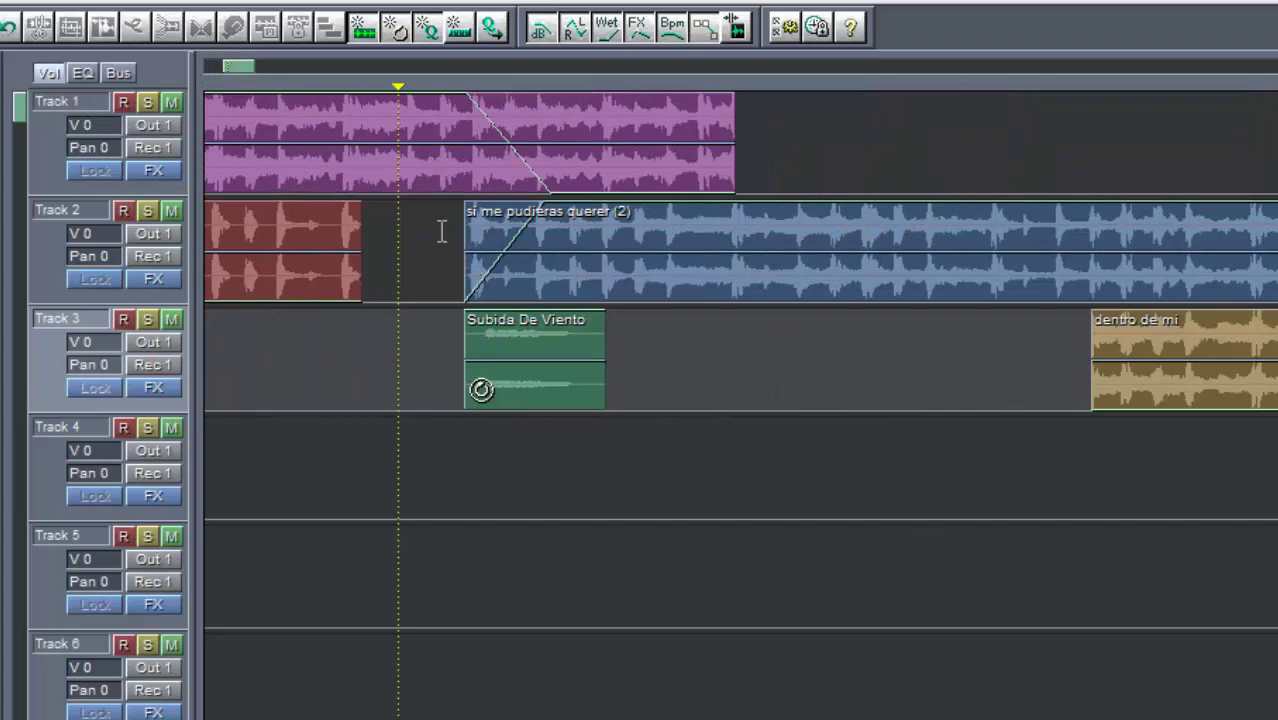
{"action": "left_click", "coordinate": [148, 102]}
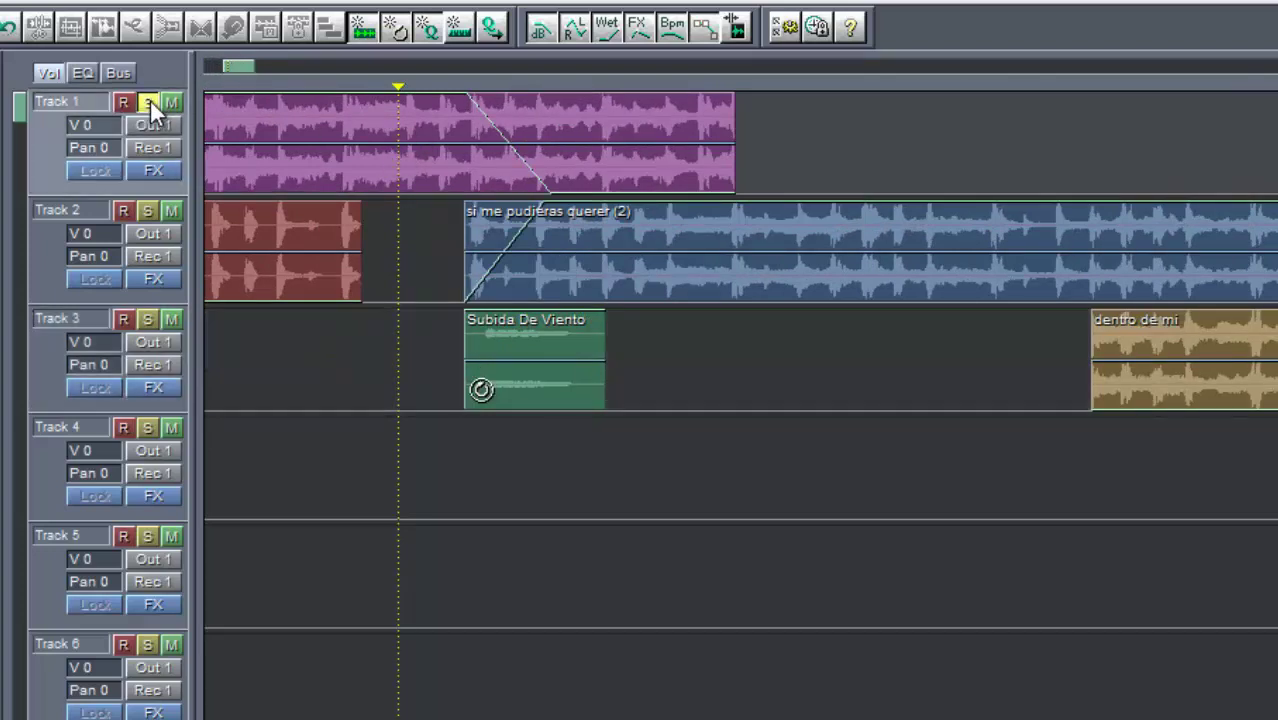
{"action": "key", "text": "space"}
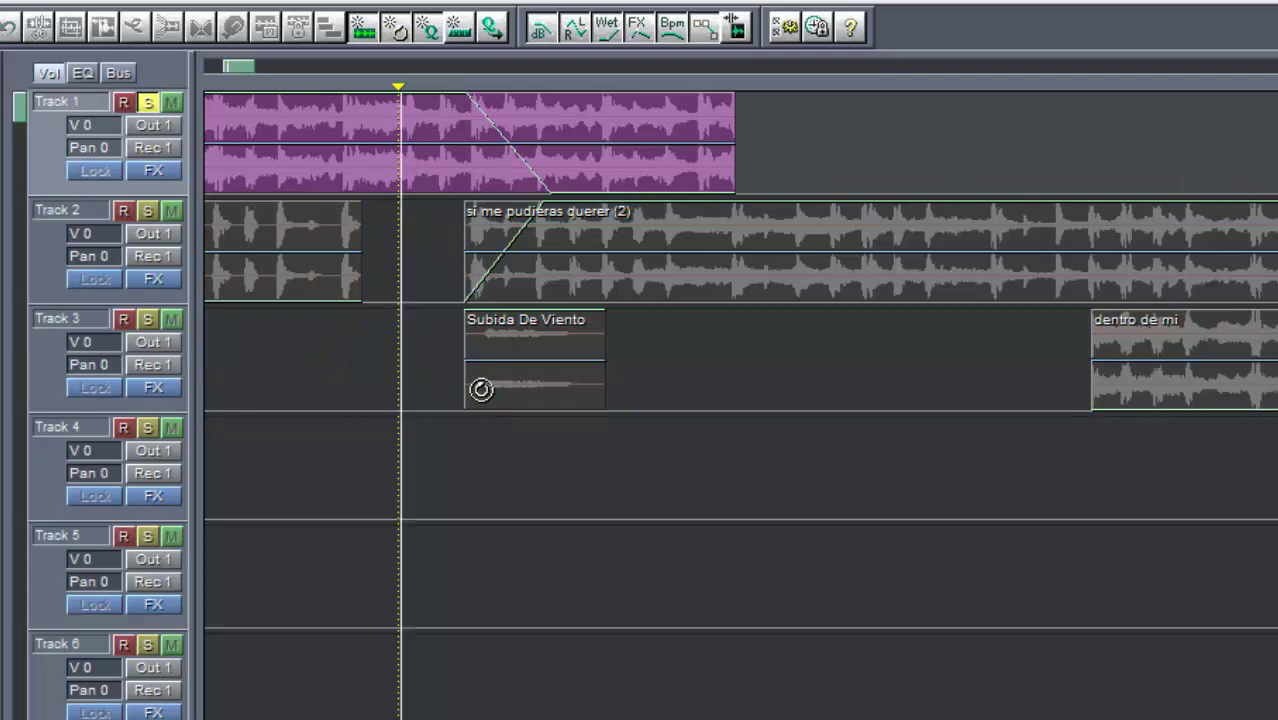
{"action": "key", "text": "space"}
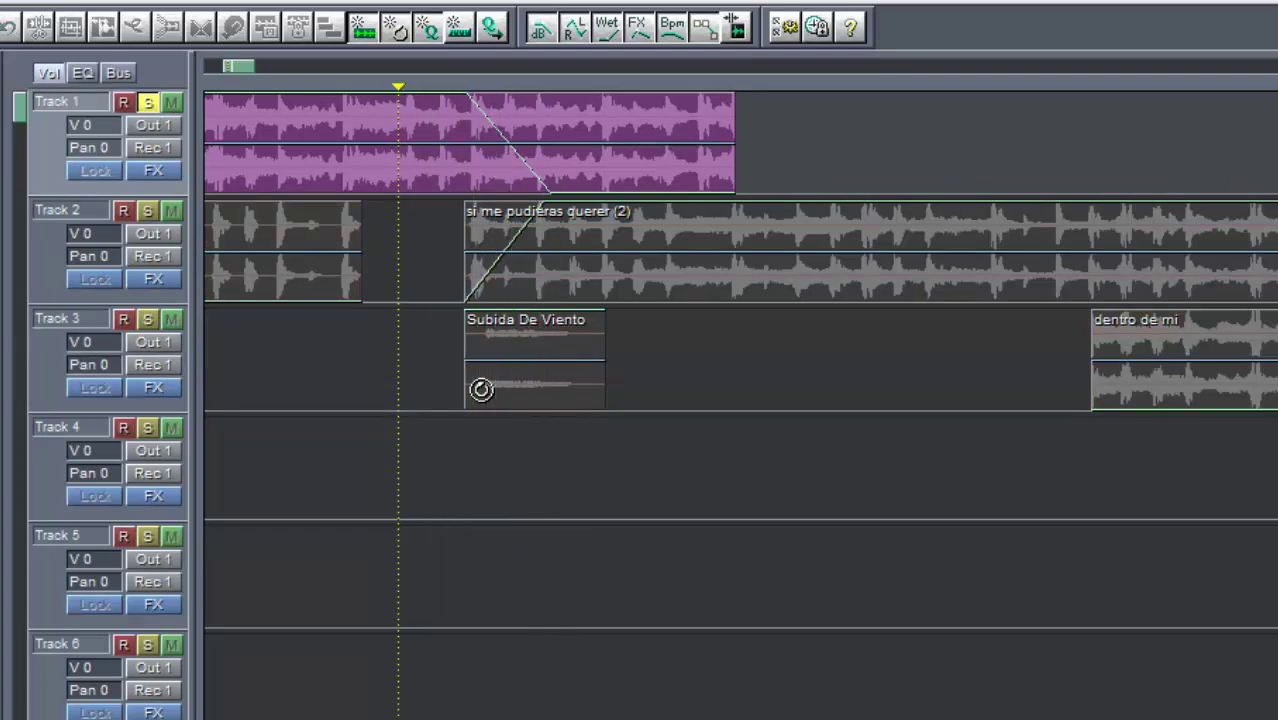
Solo Track 3 and listen to the "Subida De Viento" effect at the same transition.
{"action": "left_click", "coordinate": [146, 318]}
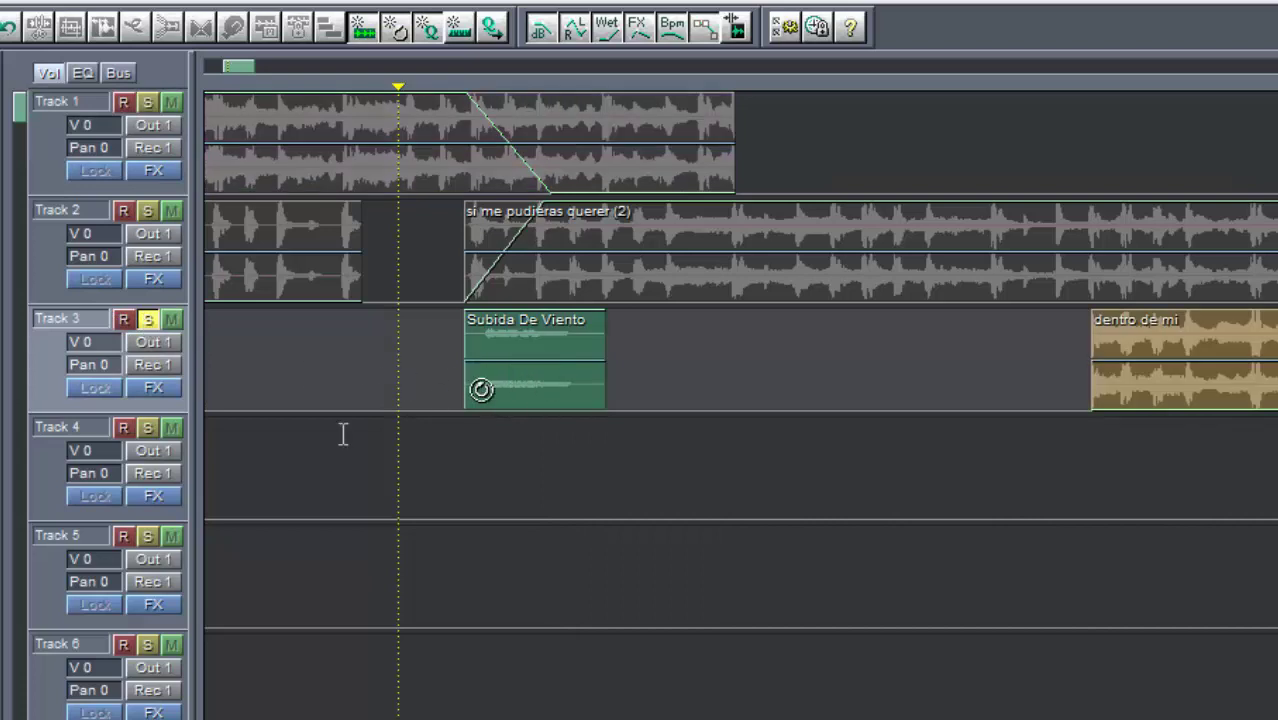
{"action": "key", "text": "space"}
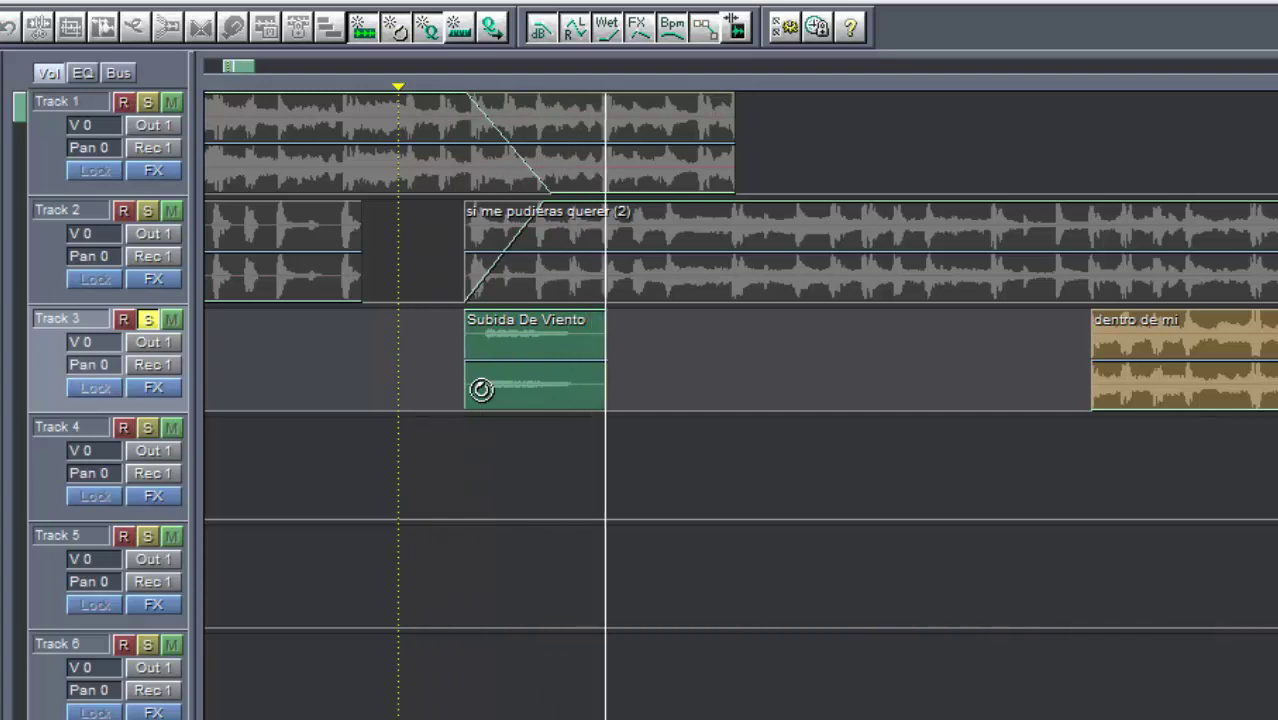
{"action": "key", "text": "space"}
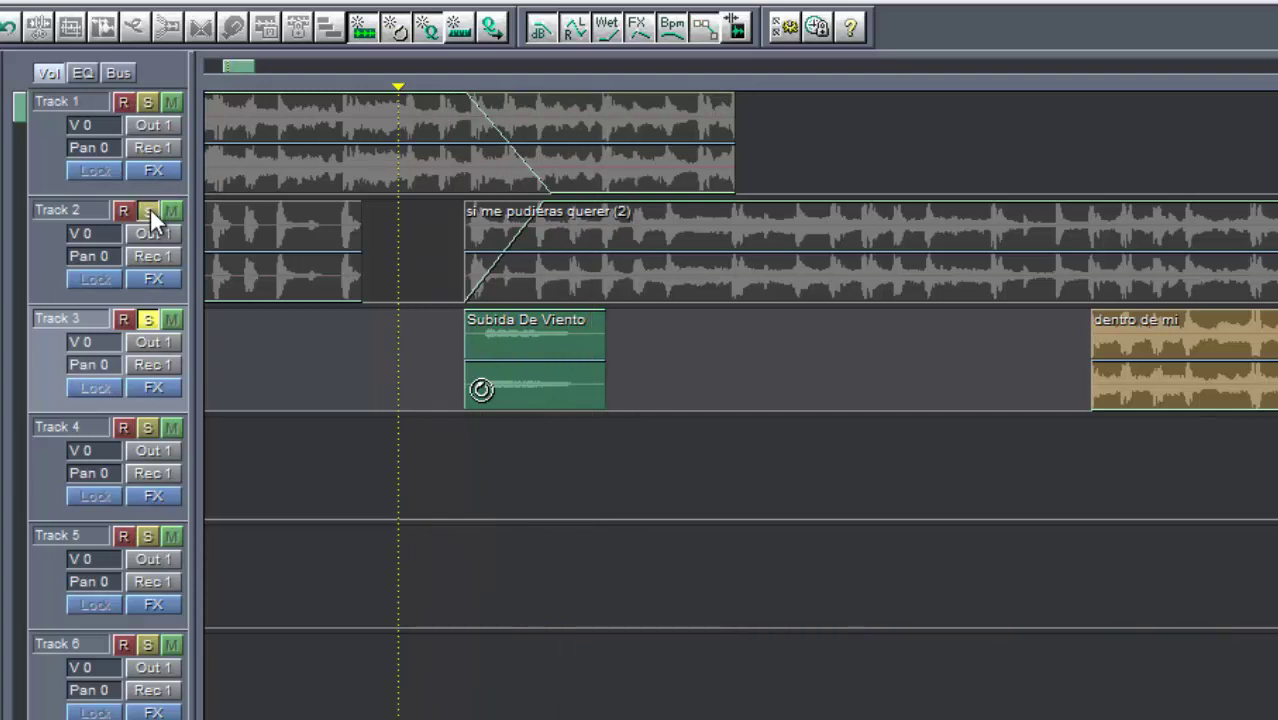
Solo Track 2 and listen to its transition into the "si me pudieras querer (2)" clip.
{"action": "left_click", "coordinate": [148, 211]}
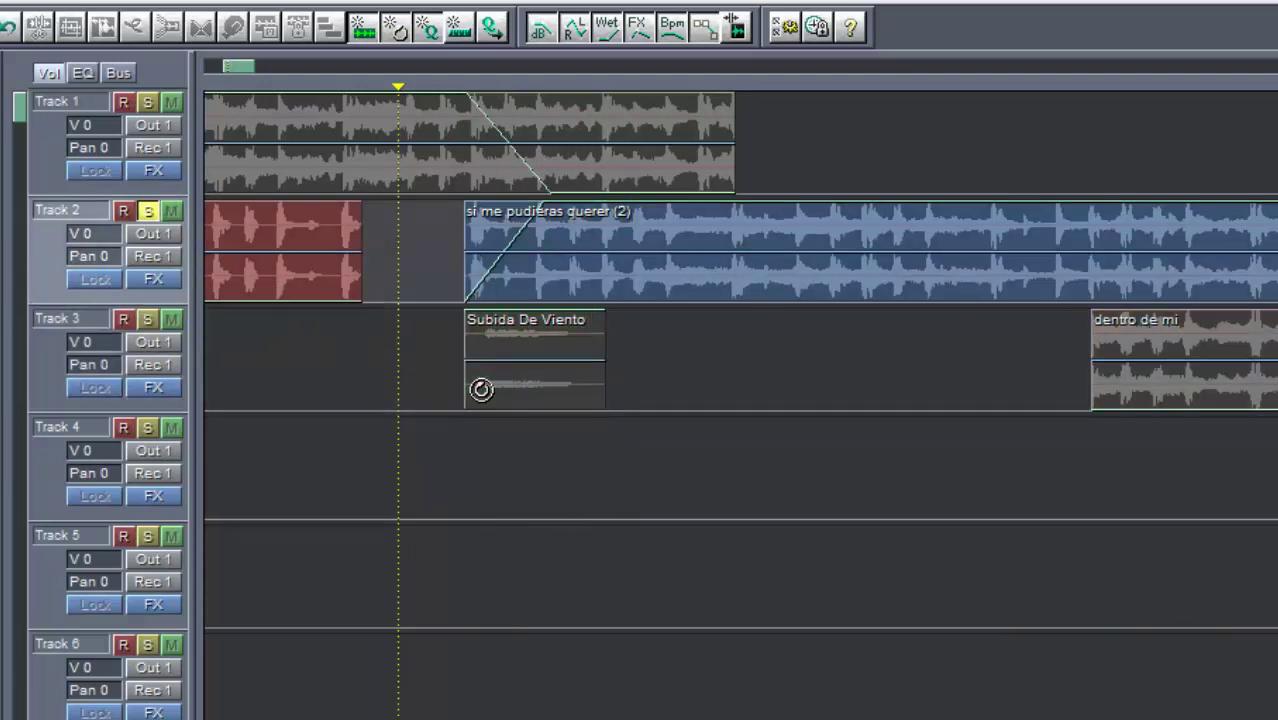
{"action": "key", "text": "space"}
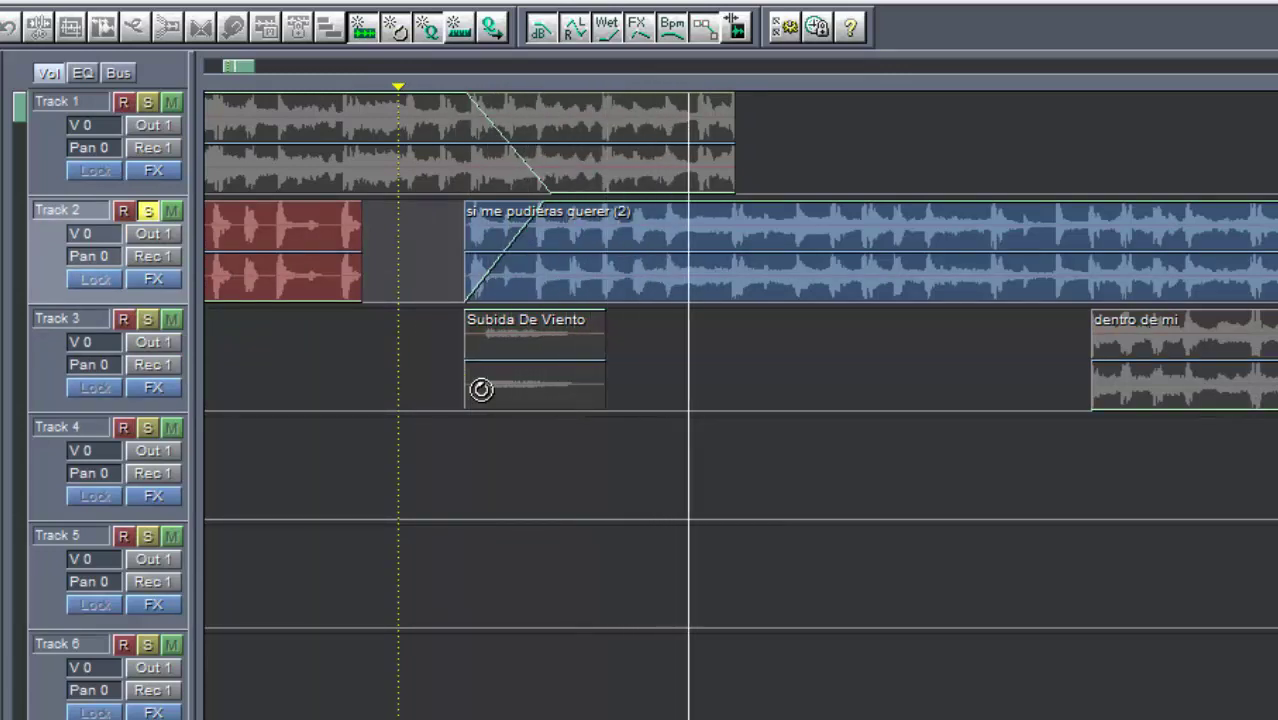
{"action": "key", "text": "space"}
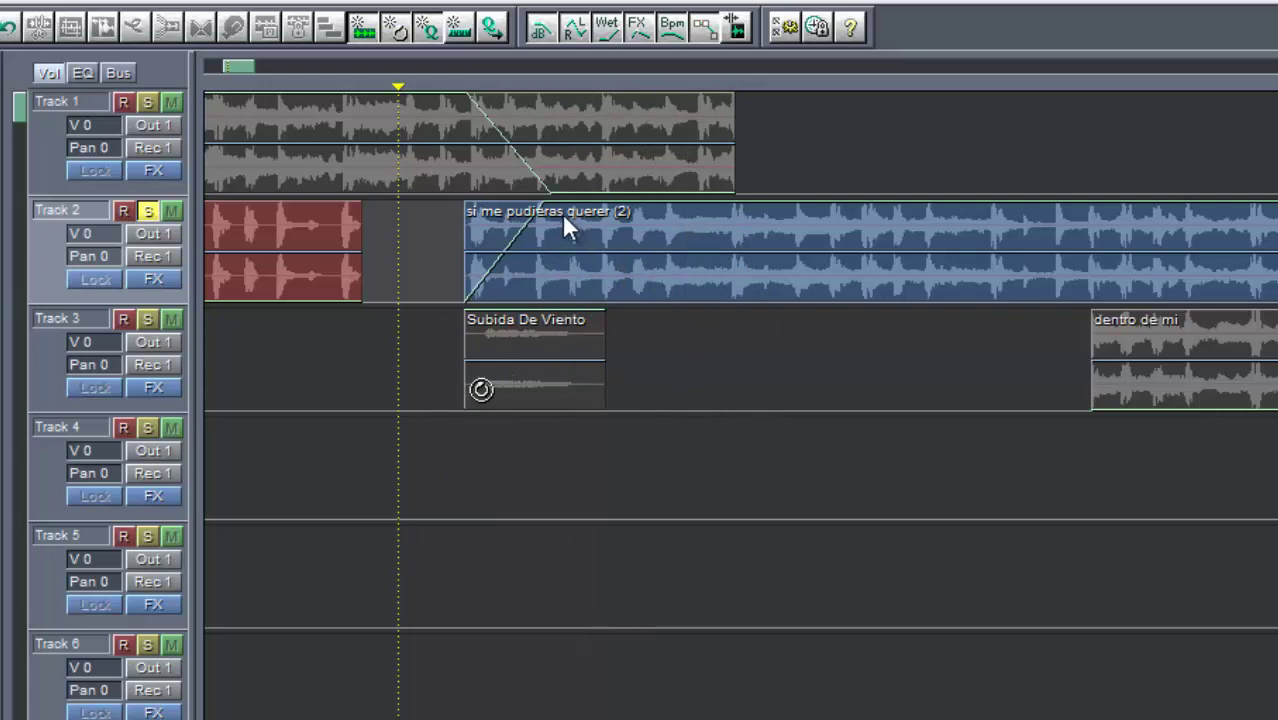
Examine up close how the beats on Tracks 1 and 2 line up near the end of the "Subida De Viento" clip.
{"action": "scroll", "coordinate": [568, 218], "scroll_direction": "up", "scroll_amount": 5}
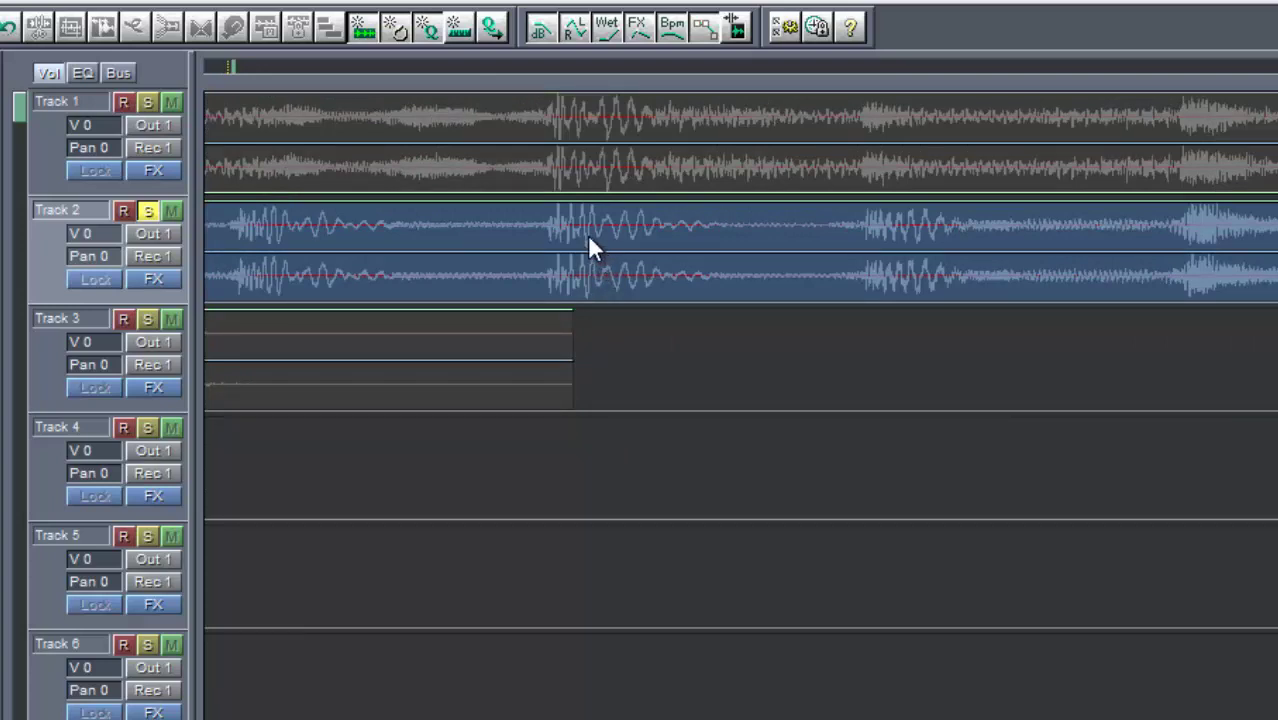
{"action": "scroll", "coordinate": [588, 248], "scroll_direction": "up", "scroll_amount": 2}
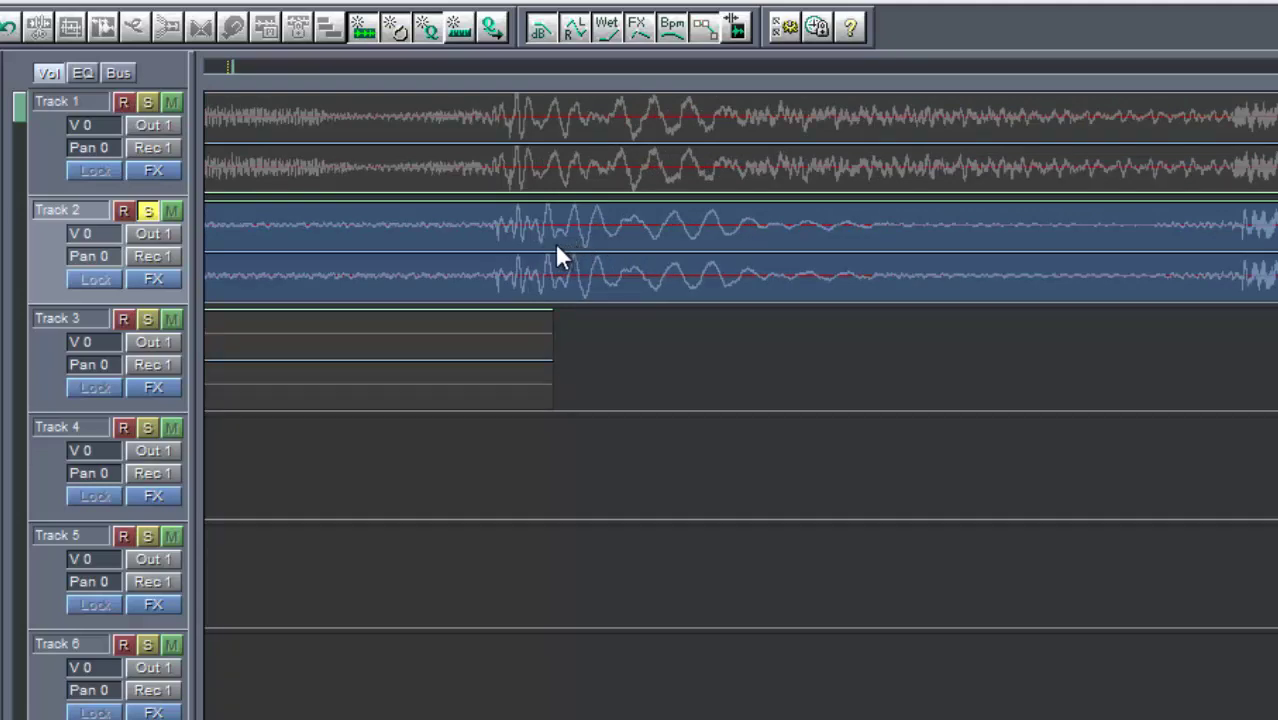
{"action": "scroll", "coordinate": [554, 247], "scroll_direction": "down", "scroll_amount": 6}
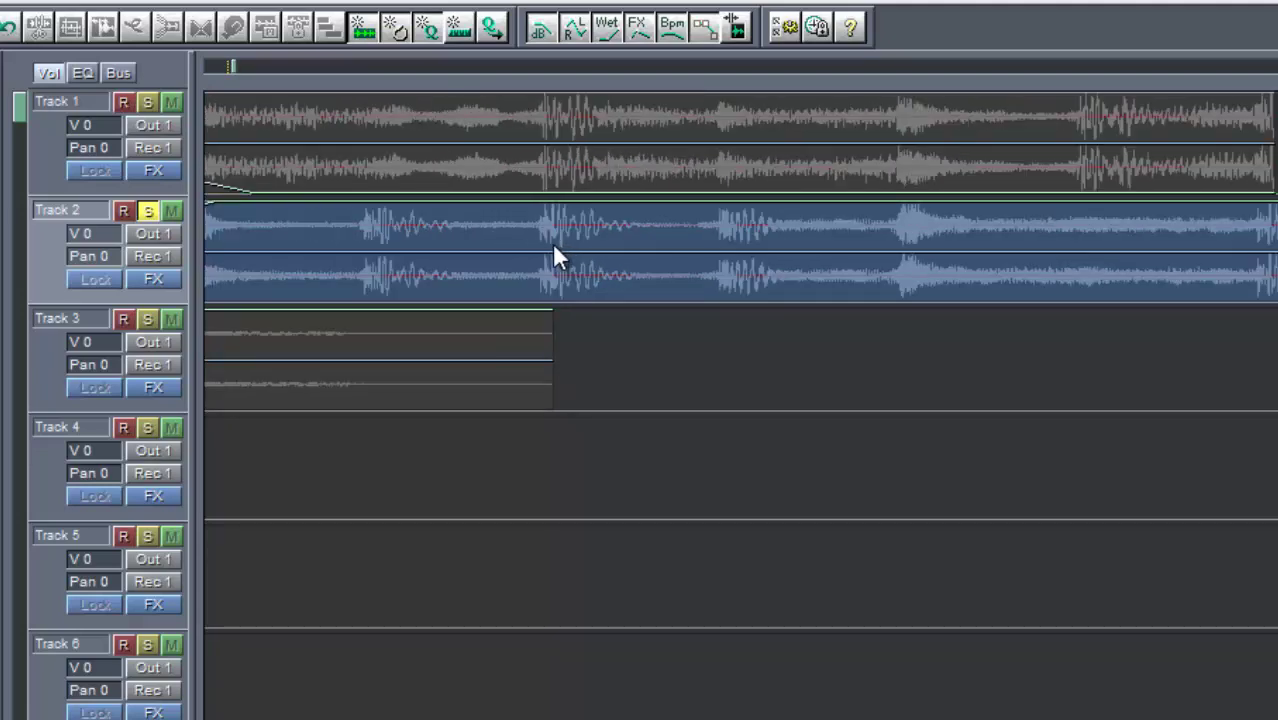
{"action": "scroll", "coordinate": [546, 256], "scroll_direction": "down", "scroll_amount": 1}
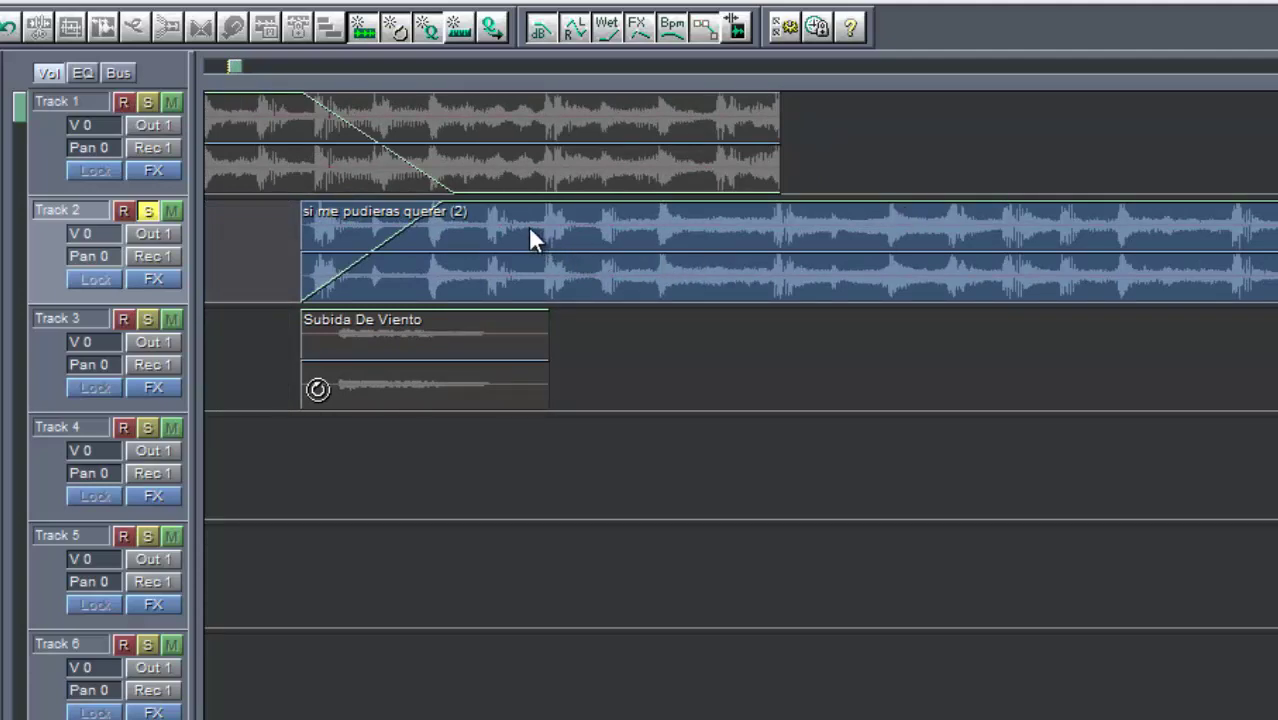
{"action": "scroll", "coordinate": [528, 226], "scroll_direction": "up", "scroll_amount": 6}
{"action": "scroll", "coordinate": [636, 218], "scroll_direction": "up", "scroll_amount": 2}
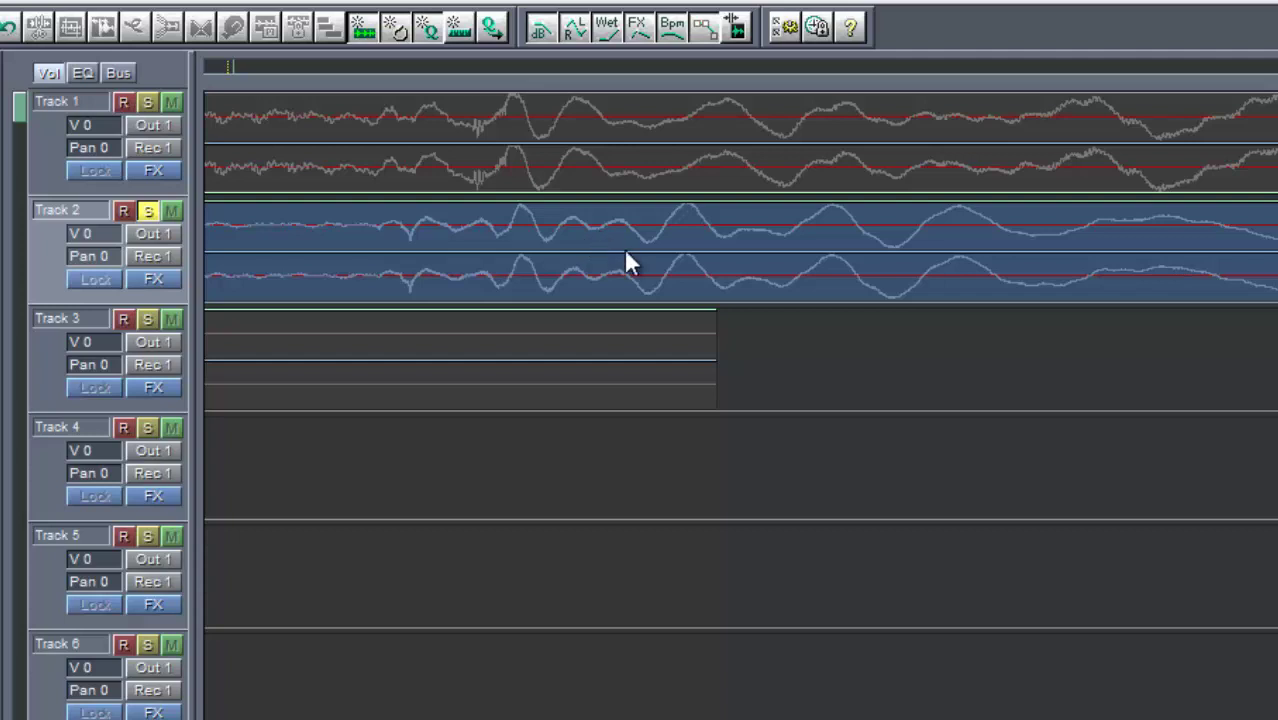
{"action": "scroll", "coordinate": [658, 278], "scroll_direction": "down", "scroll_amount": 5}
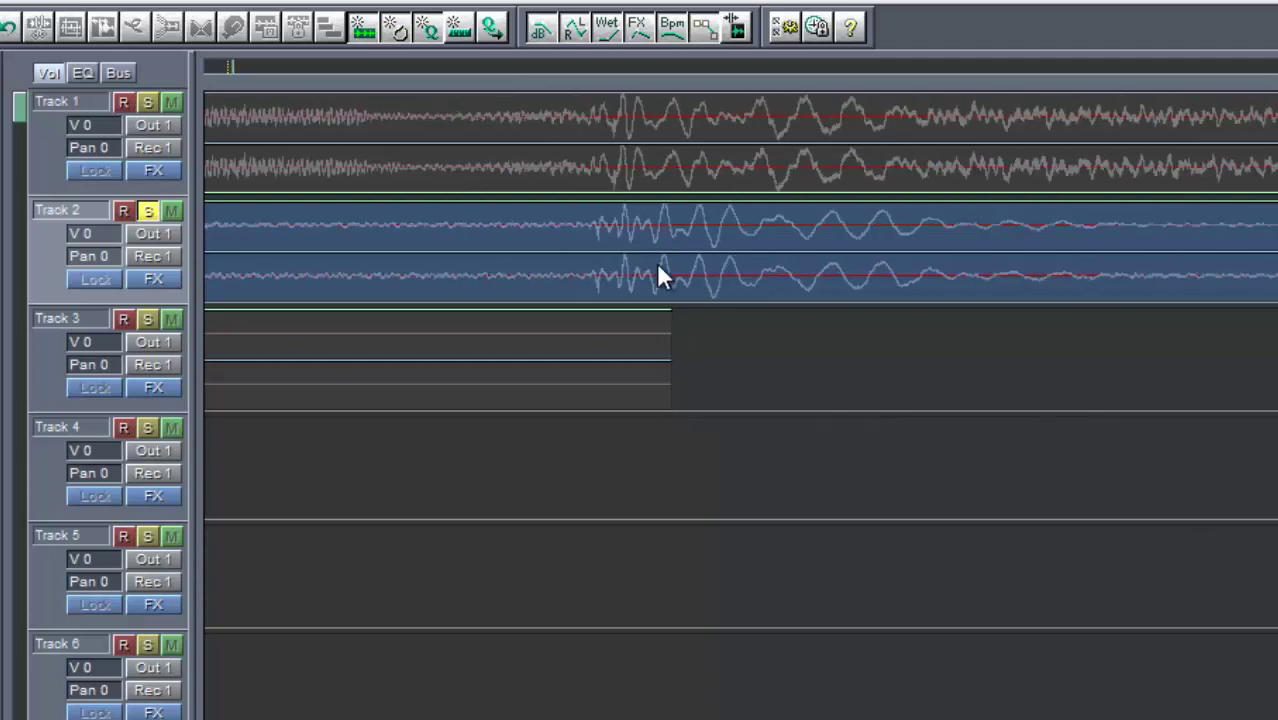
{"action": "scroll", "coordinate": [658, 278], "scroll_direction": "up", "scroll_amount": 3}
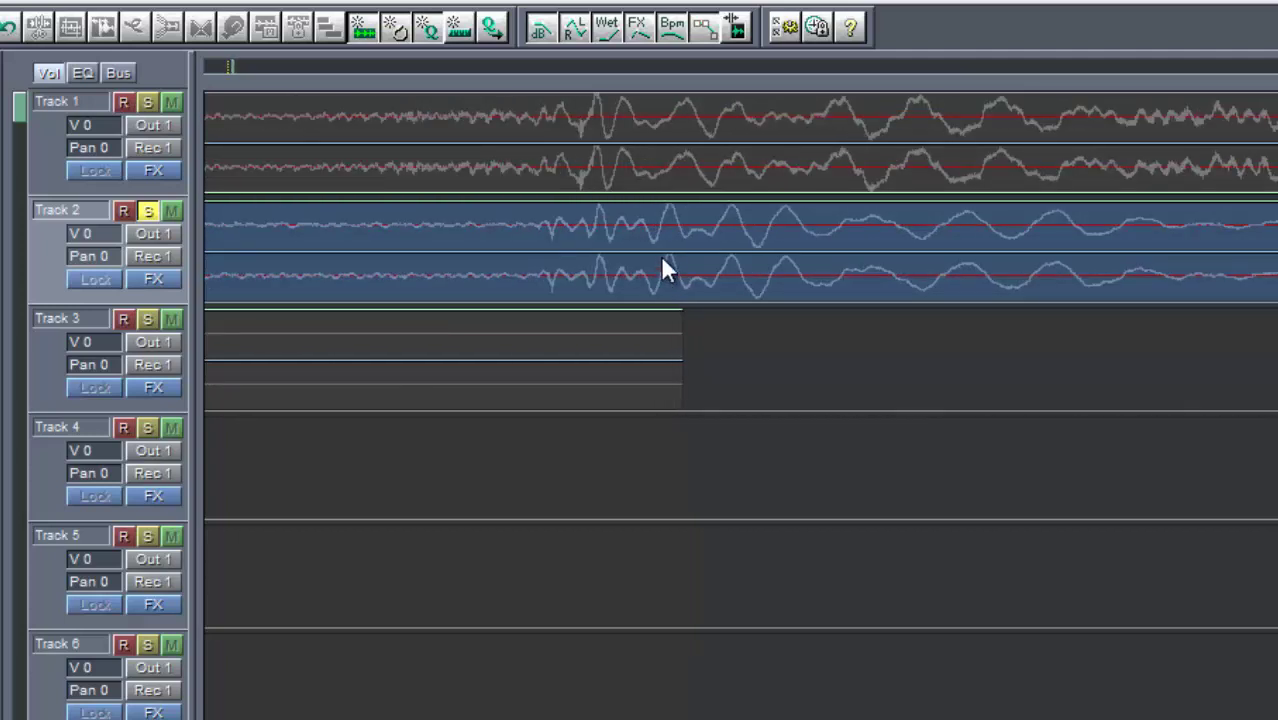
{"action": "scroll", "coordinate": [669, 247], "scroll_direction": "up", "scroll_amount": 1}
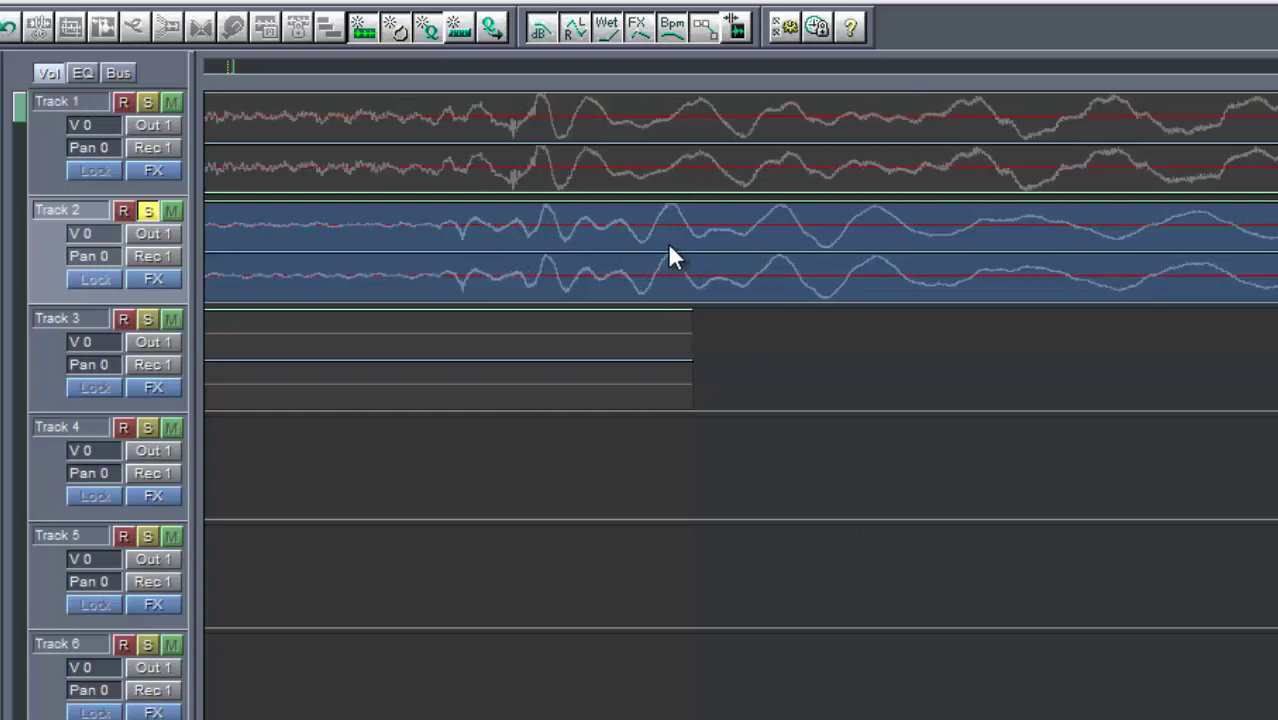
{"action": "scroll", "coordinate": [668, 248], "scroll_direction": "up", "scroll_amount": 1}
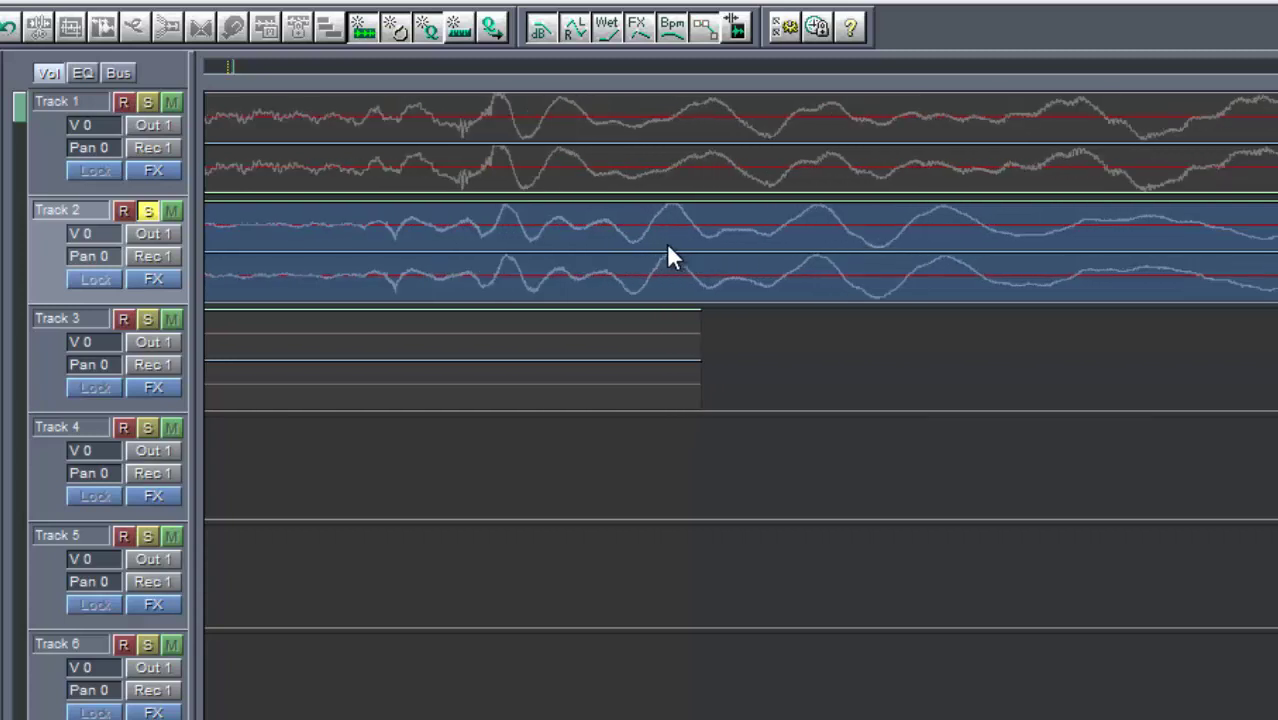
{"action": "scroll", "coordinate": [668, 246], "scroll_direction": "down", "scroll_amount": 3}
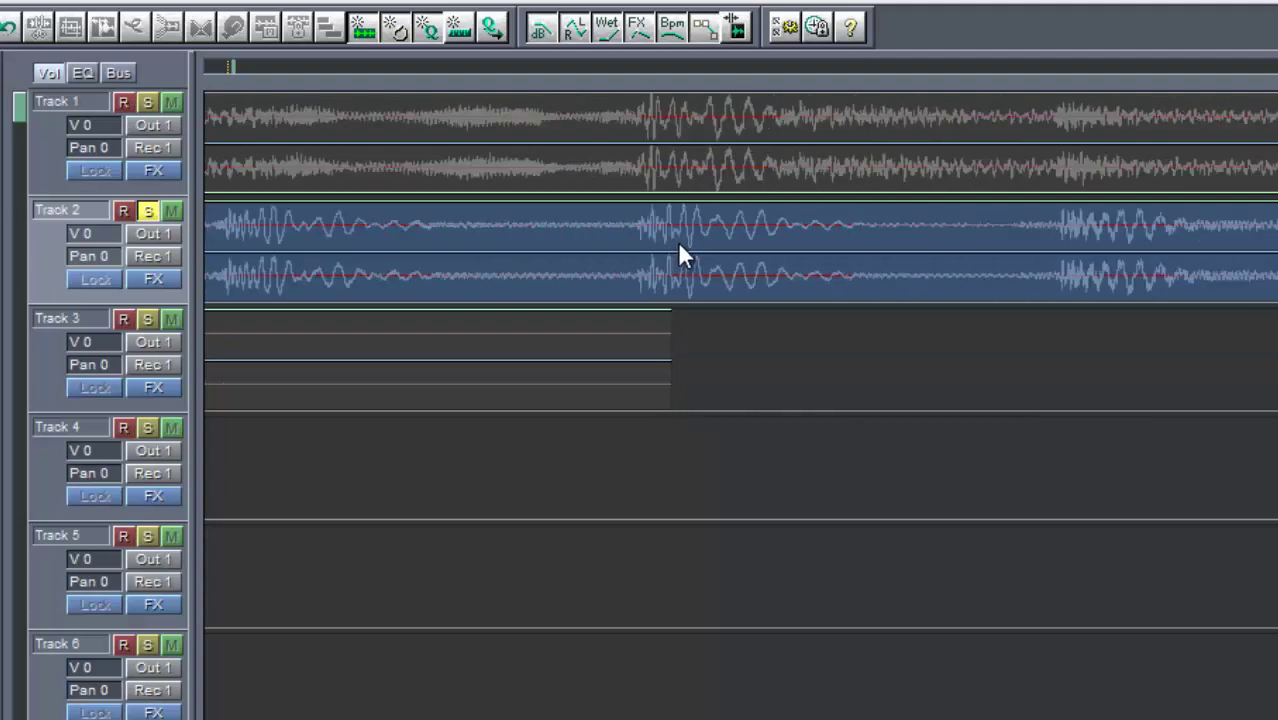
Listen to the transition into "si me pudieras querer (2)" with all tracks playing together.
{"action": "scroll", "coordinate": [680, 250], "scroll_direction": "down", "scroll_amount": 5}
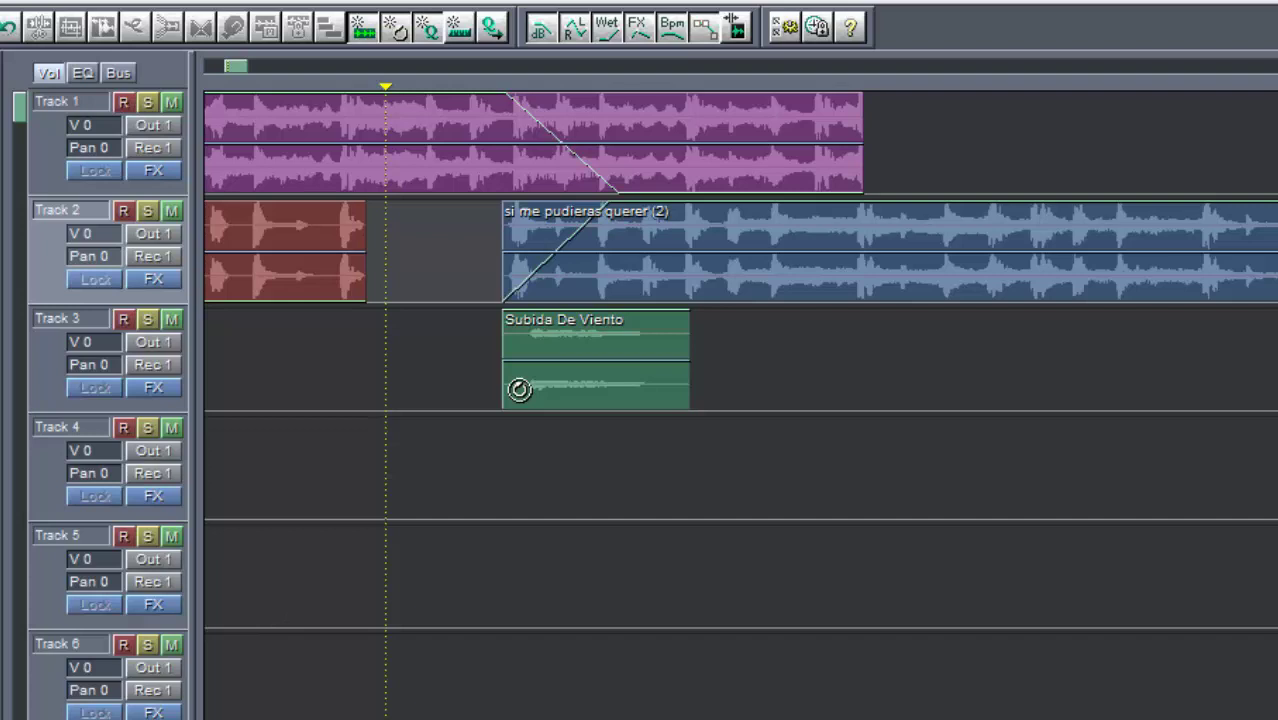
{"action": "key", "text": "space"}
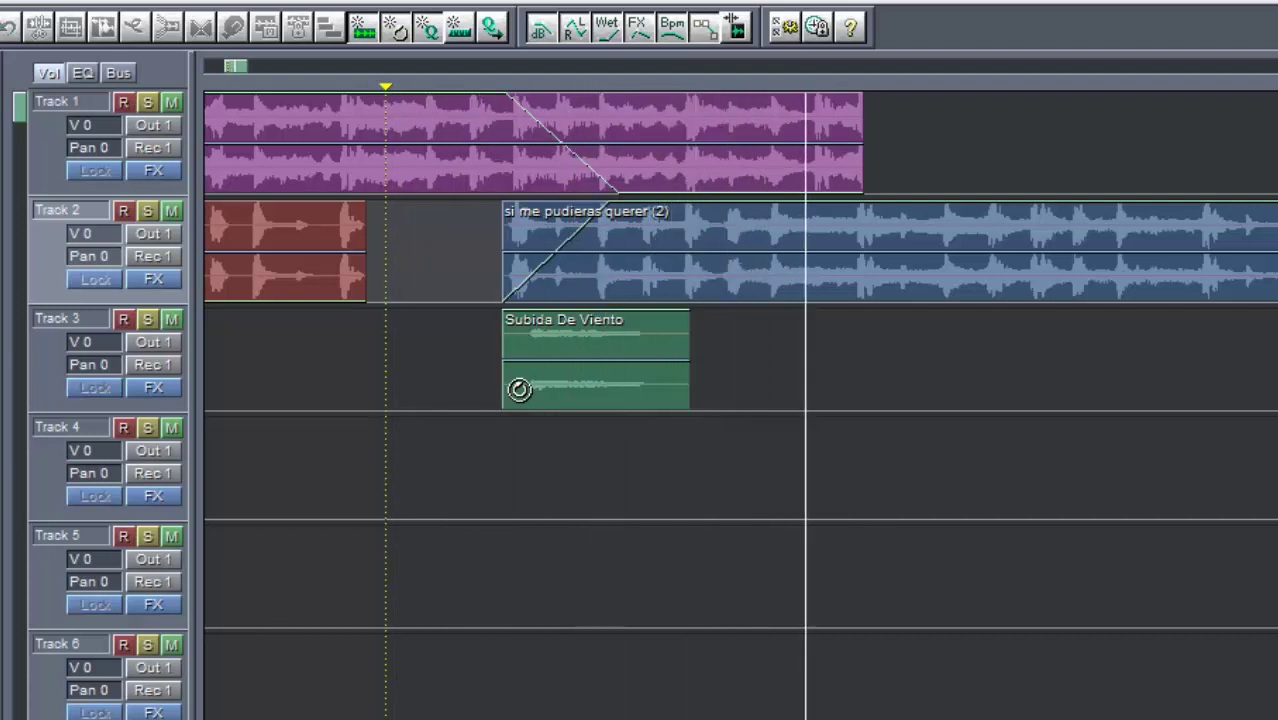
{"action": "left_click", "coordinate": [281, 360]}
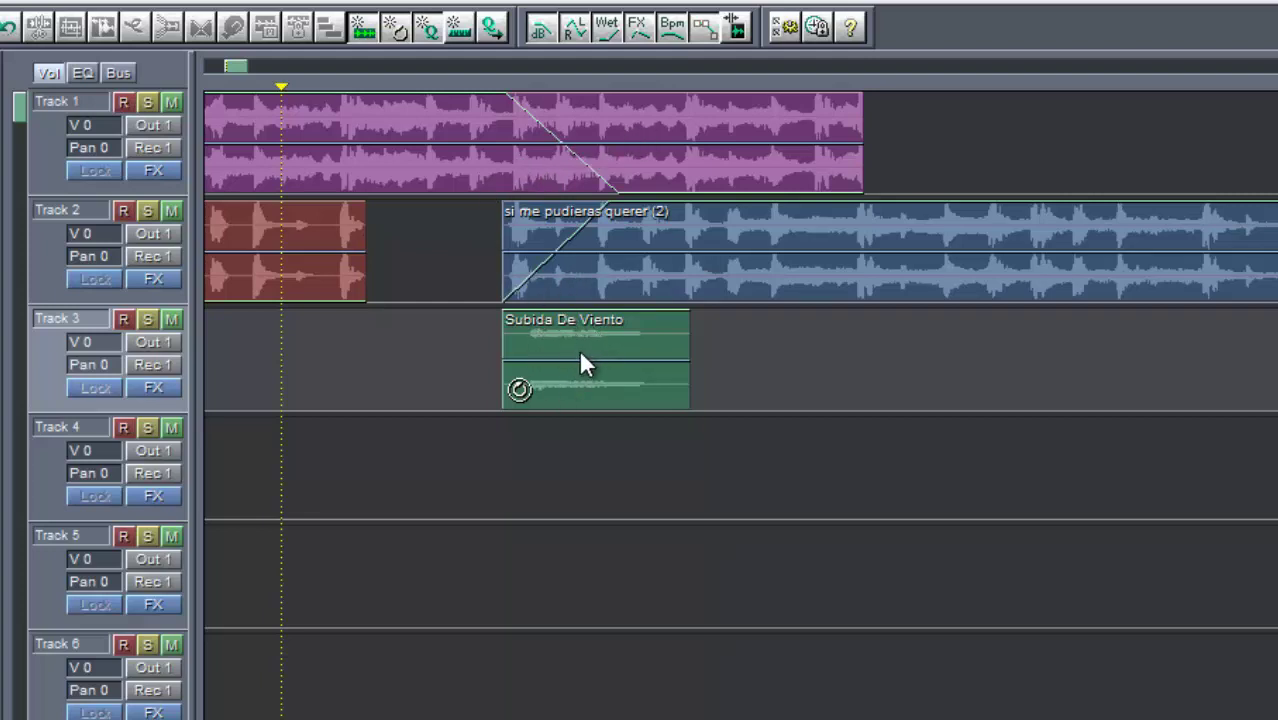
Place the playback cursor at 0:28.565, just before the "blassFX" clip, and solo Track 2 for the transition into "dentro de mi".
{"action": "key", "text": "ctrl+z"}
{"action": "key", "text": "ctrl+z"}
{"action": "left_click", "coordinate": [1256, 466]}
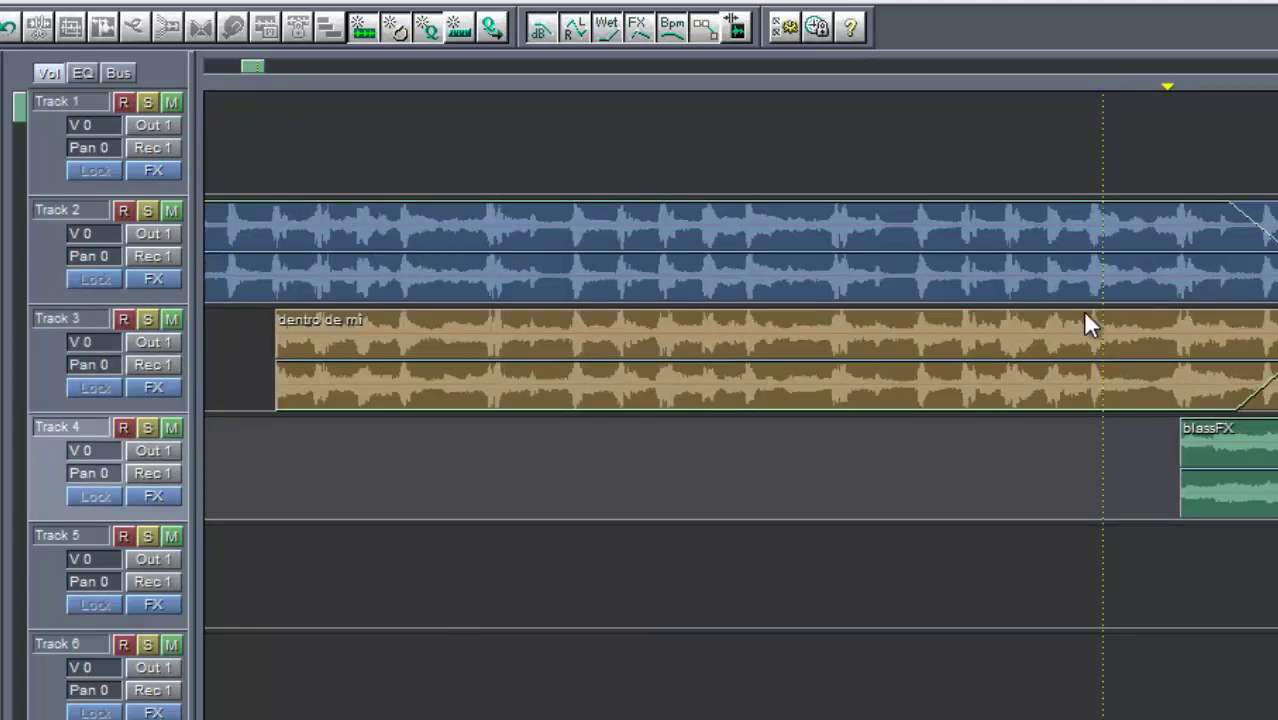
{"action": "left_click", "coordinate": [150, 211]}
{"action": "left_click", "coordinate": [150, 213]}
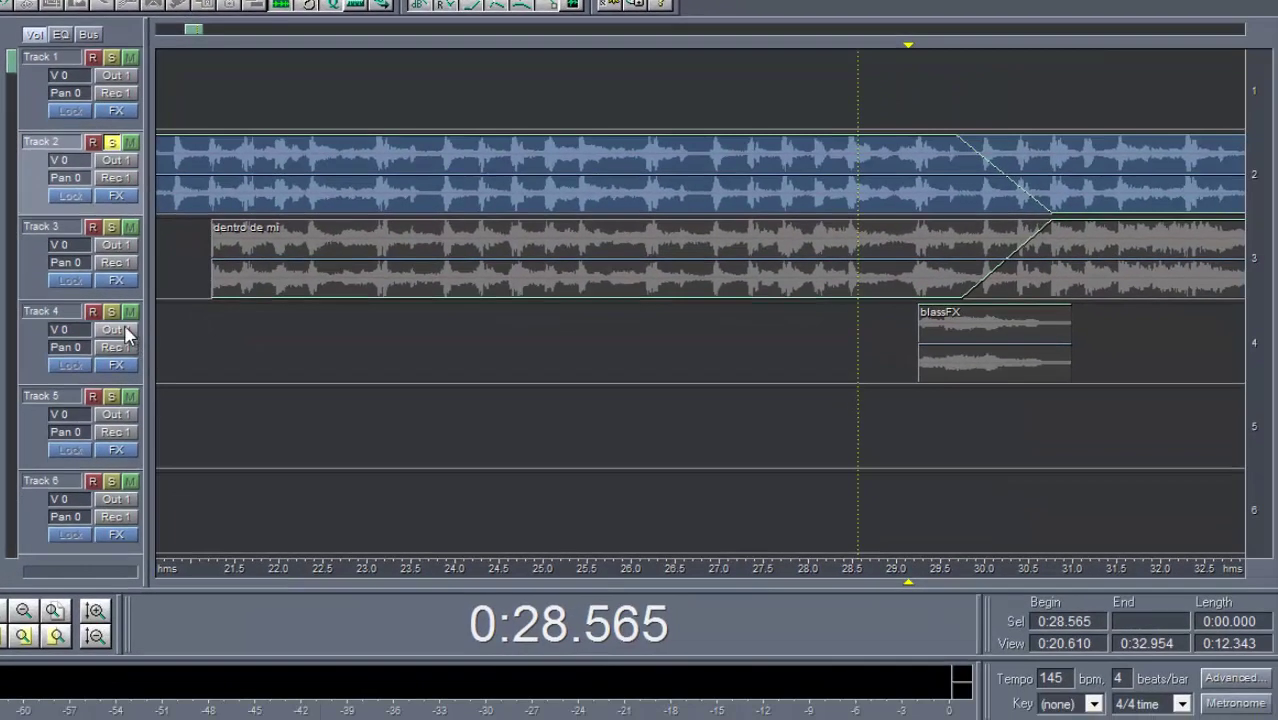
Solo Track 4 and listen to the "blassFX" effect at the transition into "dentro de mi".
{"action": "left_click", "coordinate": [224, 445]}
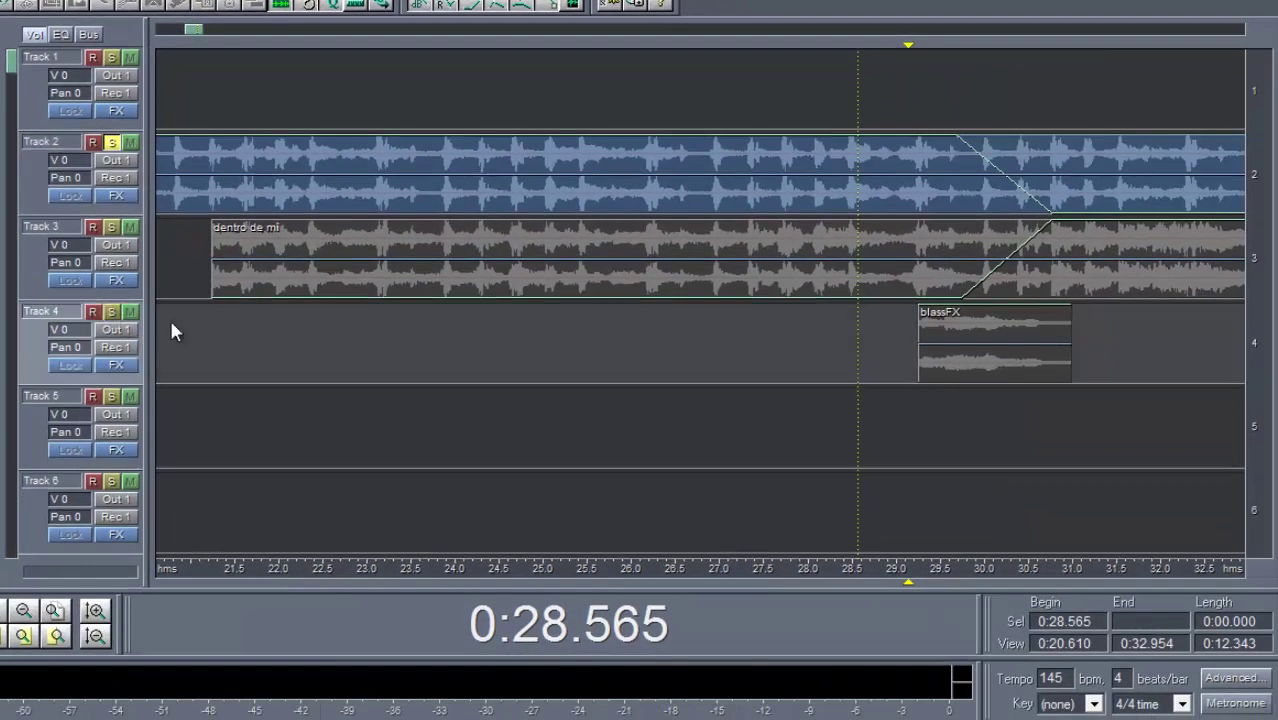
{"action": "left_click", "coordinate": [111, 312]}
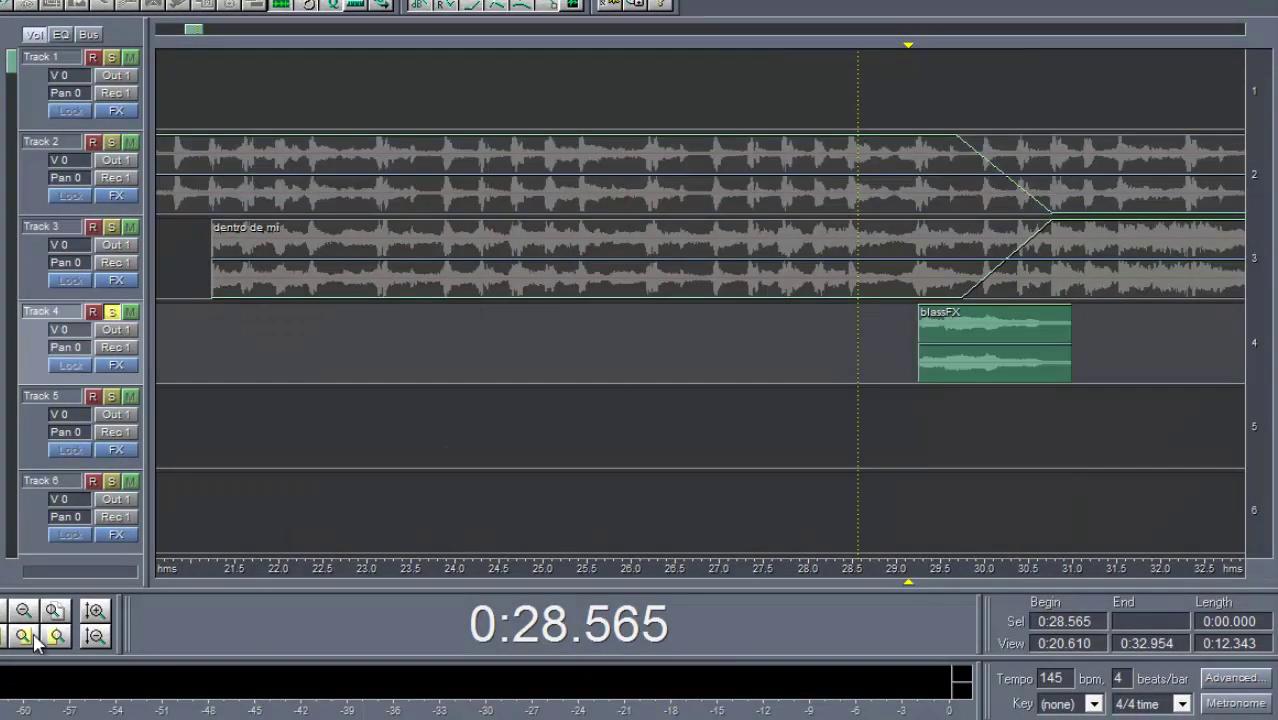
{"action": "key", "text": "space"}
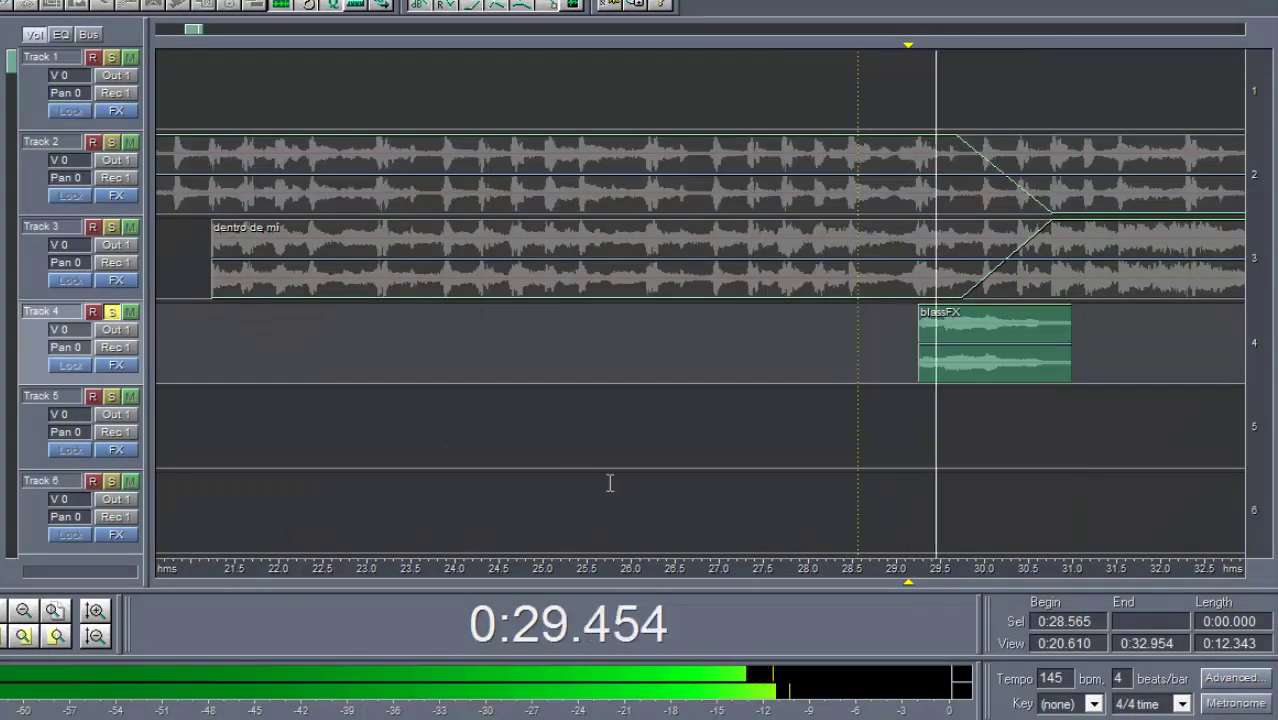
{"action": "key", "text": "space"}
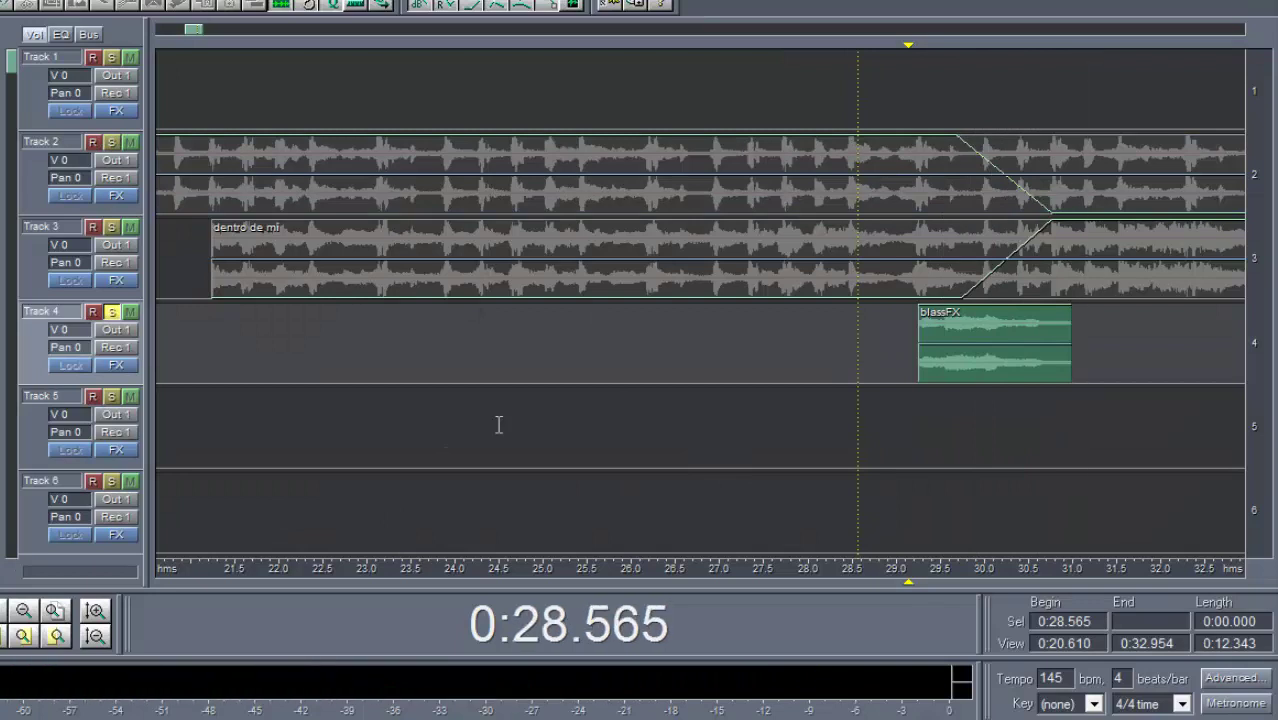
Solo Track 3 and listen to the fade-in of the "dentro de mi" clip from 0:28.565.
{"action": "left_click", "coordinate": [110, 238]}
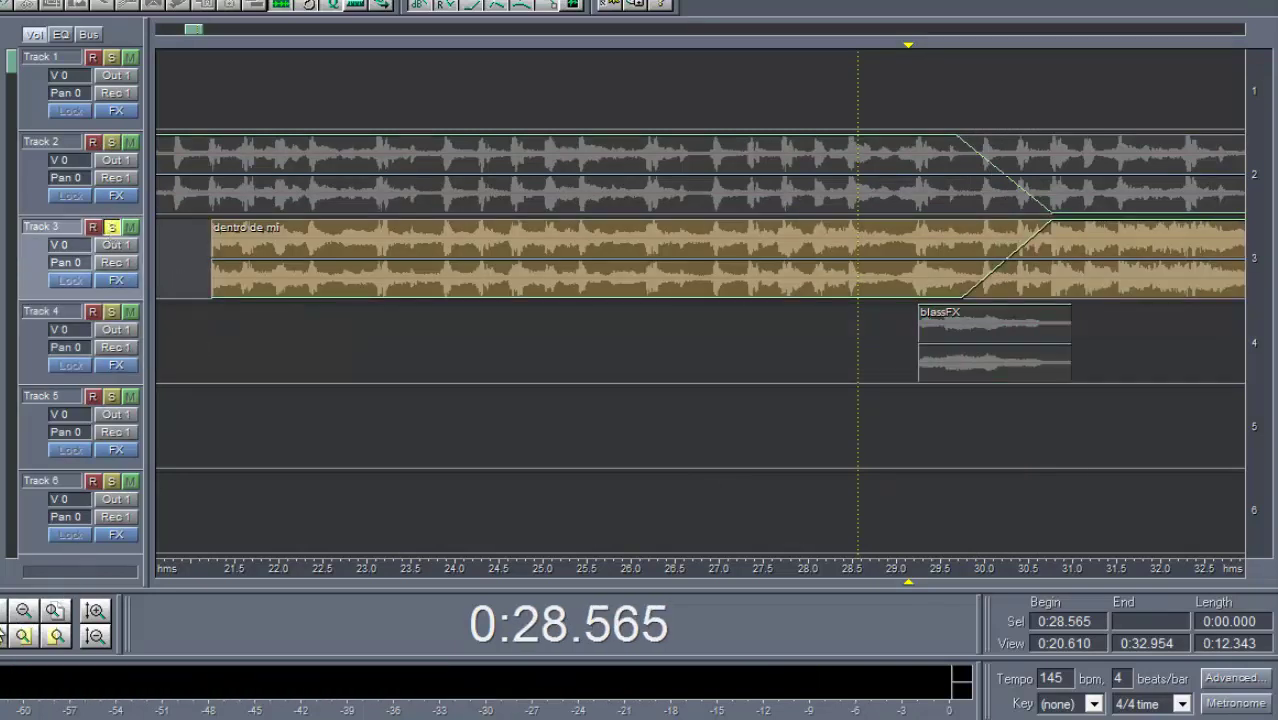
{"action": "key", "text": "space"}
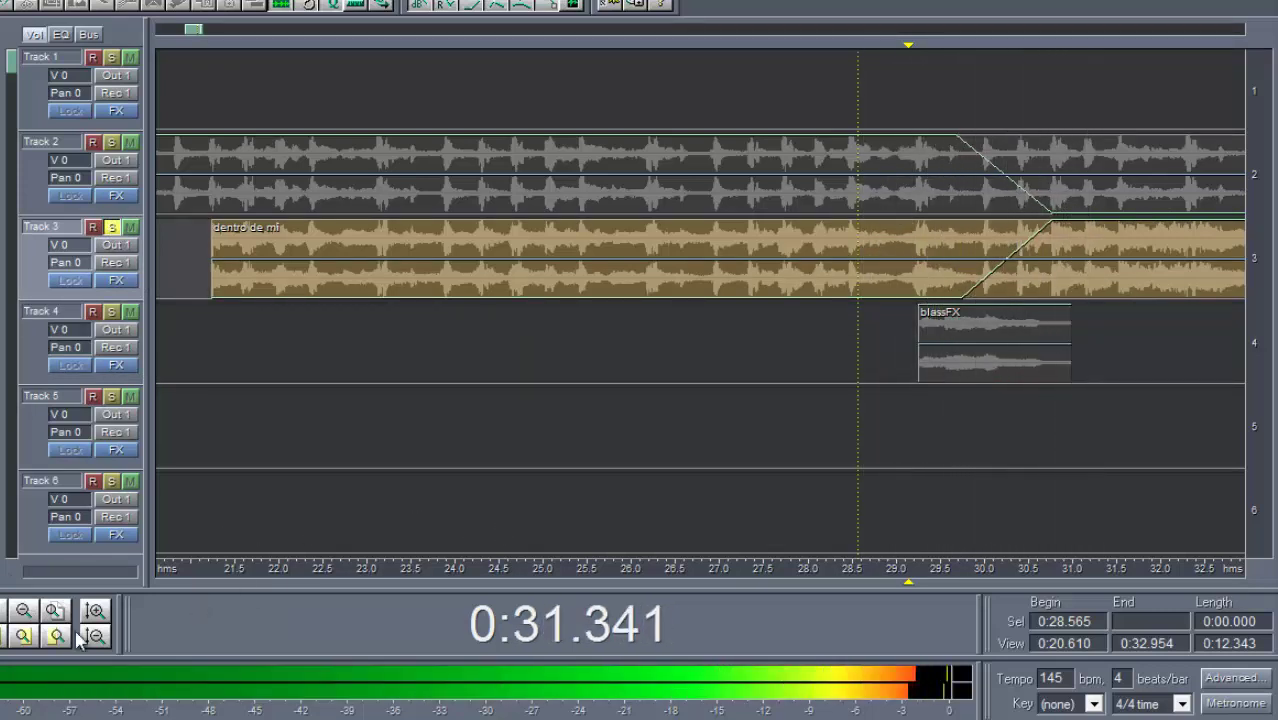
{"action": "key", "text": "space"}
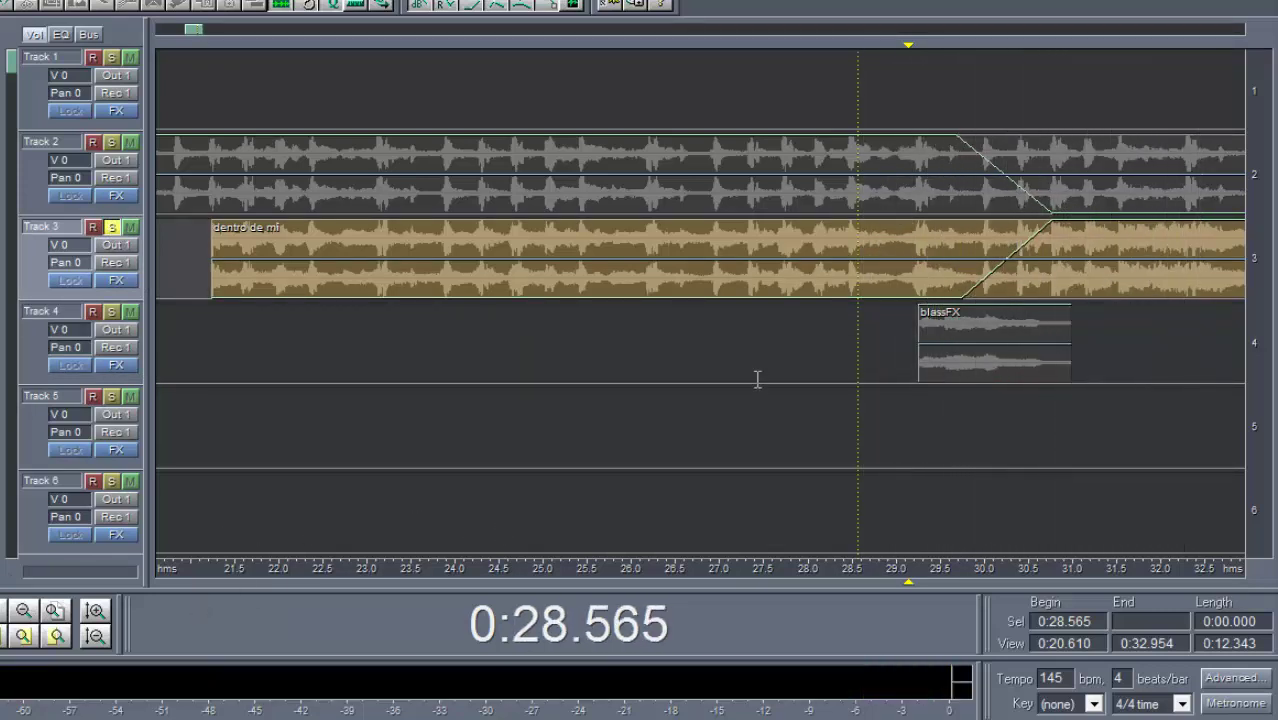
Turn off the Track 3 solo and listen to the transition into "dentro de mi" with all tracks together from 0:28.290.
{"action": "scroll", "coordinate": [807, 349], "scroll_direction": "down", "scroll_amount": 3}
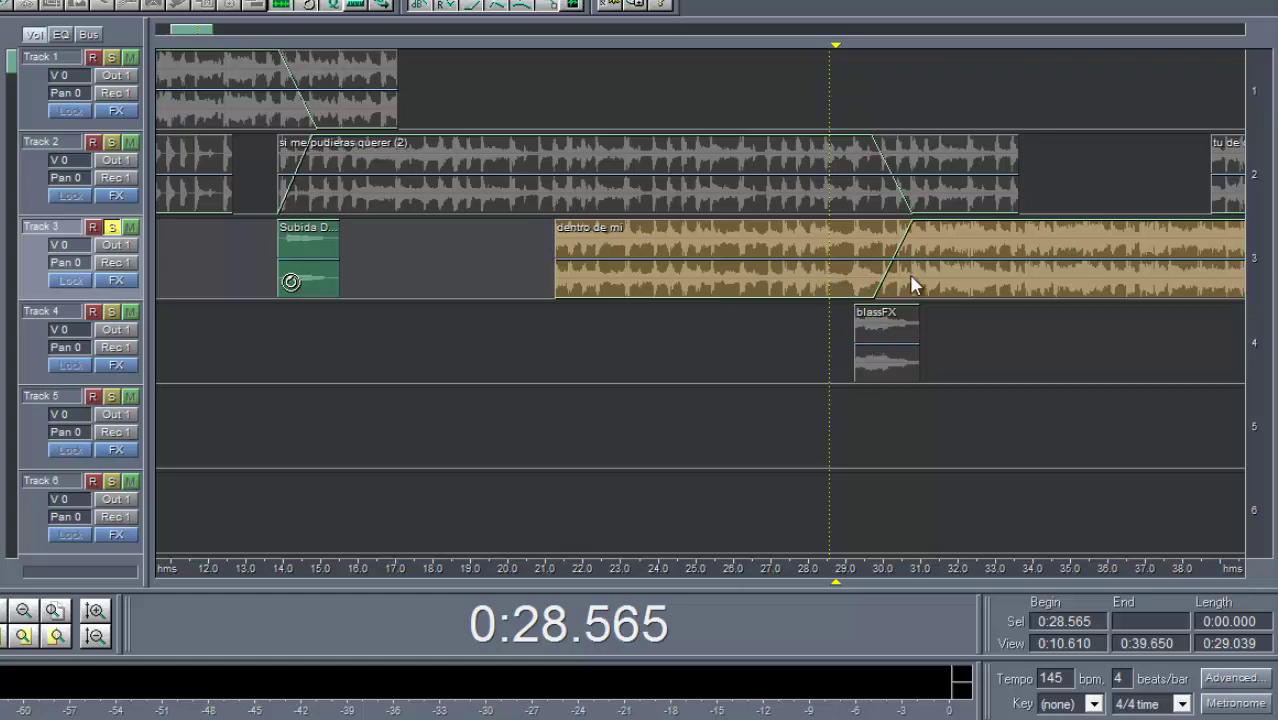
{"action": "scroll", "coordinate": [915, 280], "scroll_direction": "up", "scroll_amount": 2}
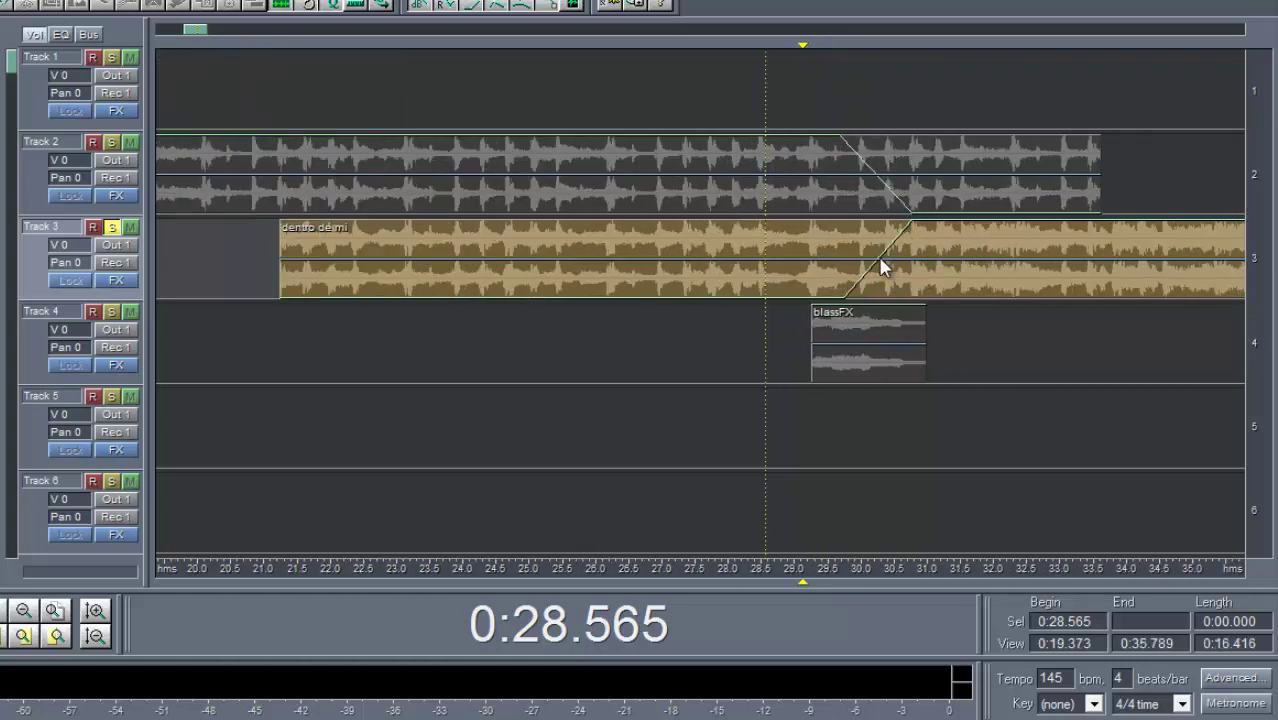
{"action": "scroll", "coordinate": [886, 235], "scroll_direction": "up", "scroll_amount": 3}
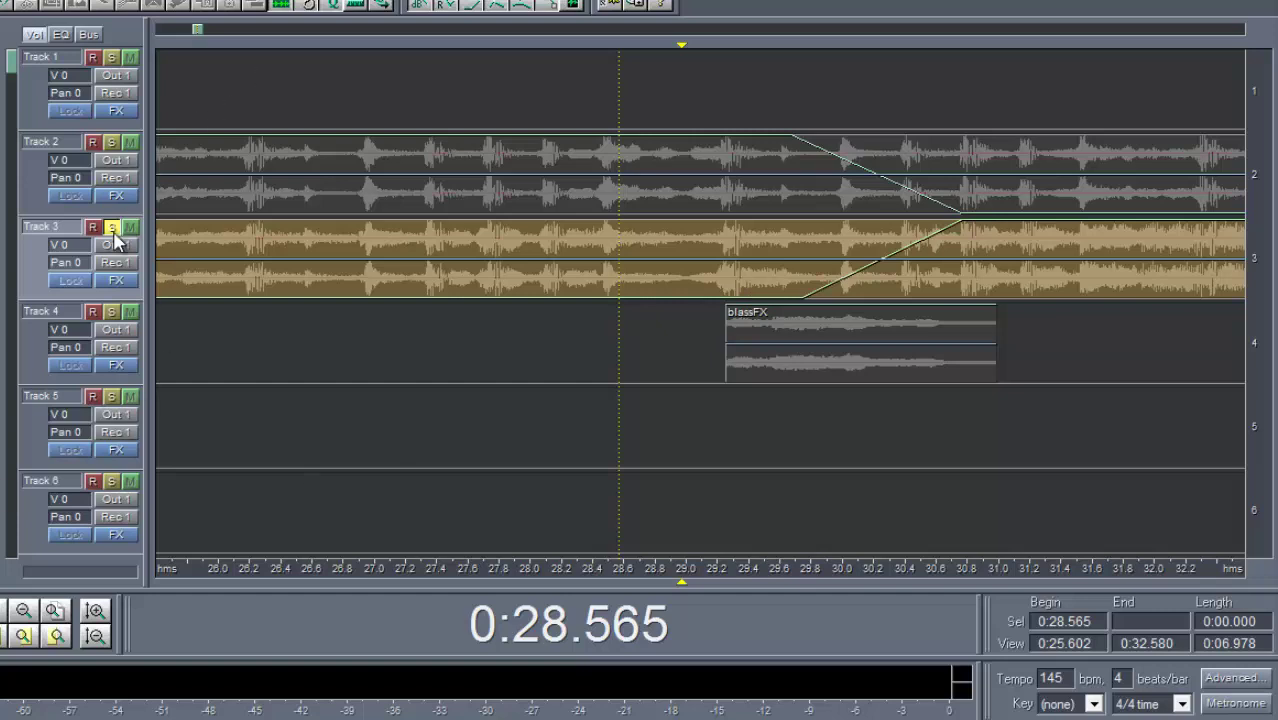
{"action": "key", "text": "ctrl+a"}
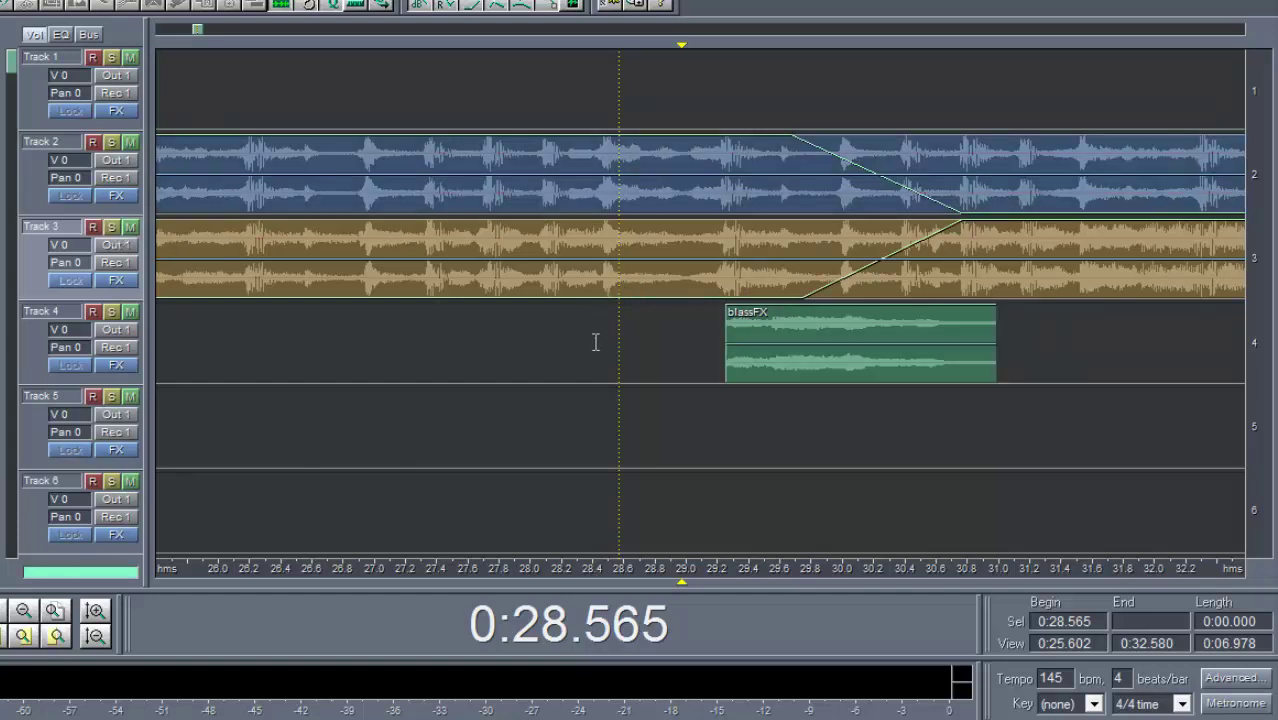
{"action": "left_click", "coordinate": [577, 359]}
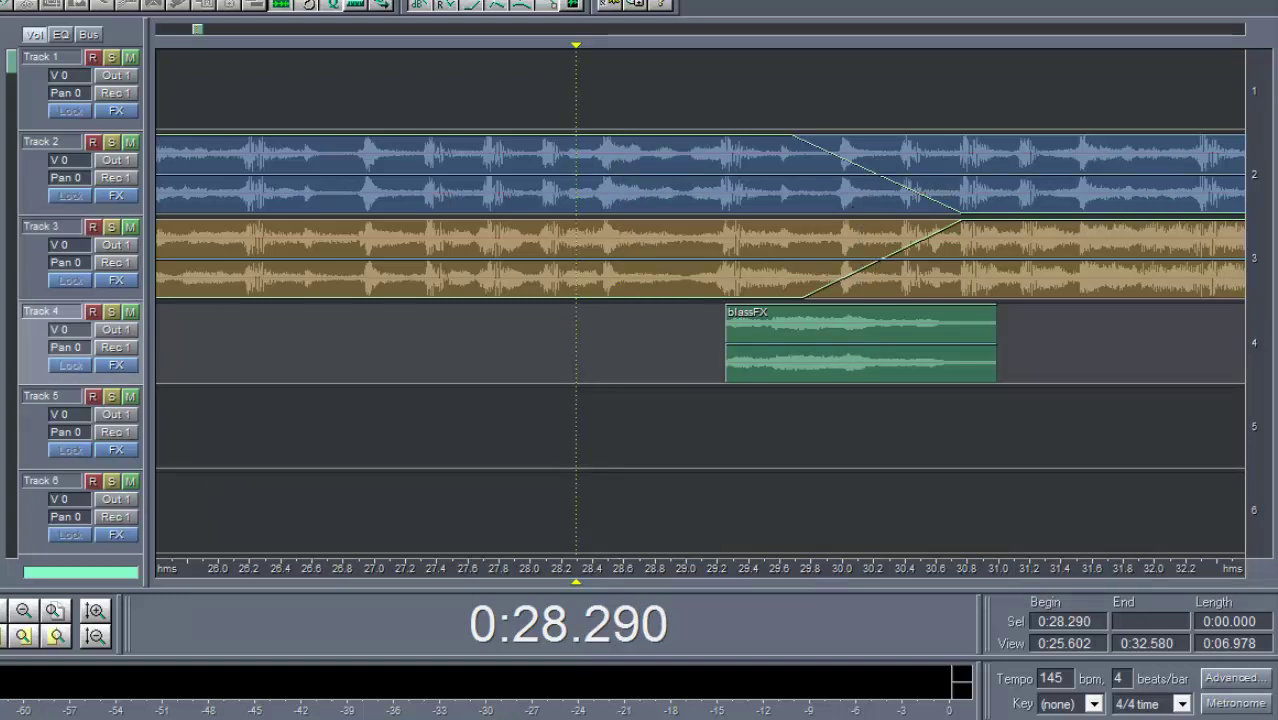
{"action": "key", "text": "space"}
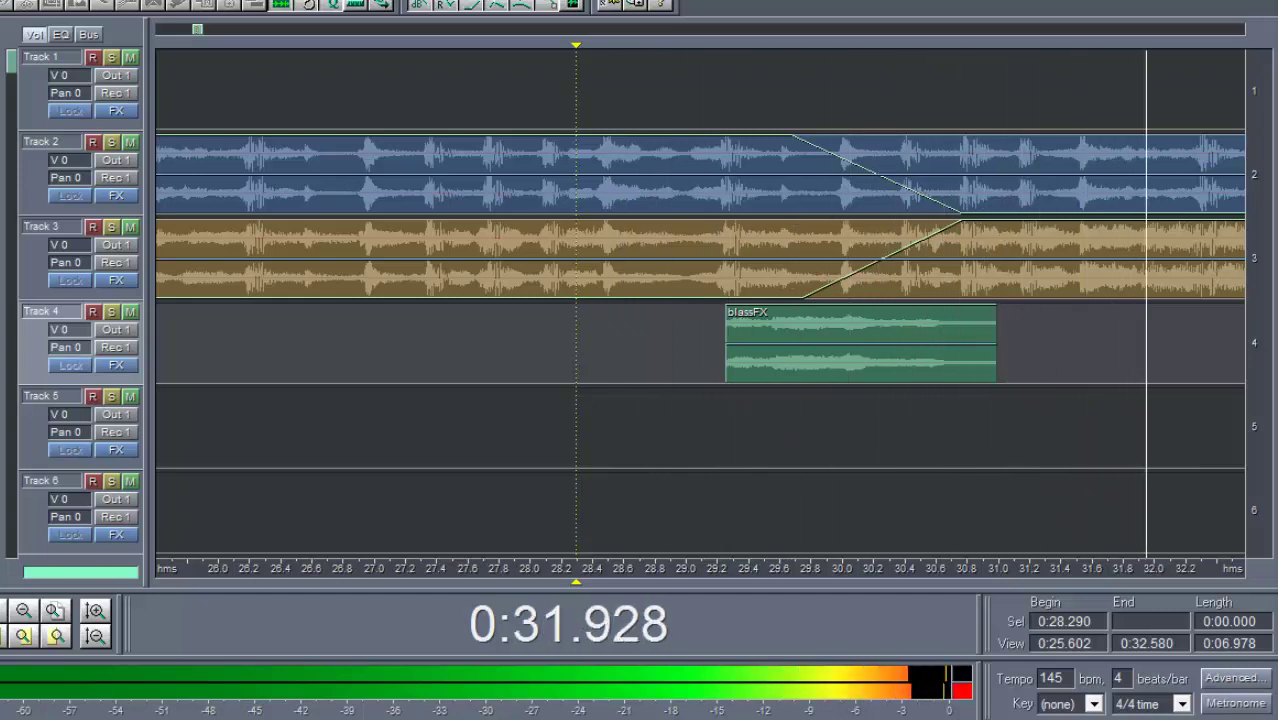
{"action": "key", "text": "space"}
{"action": "left_click", "coordinate": [526, 412]}
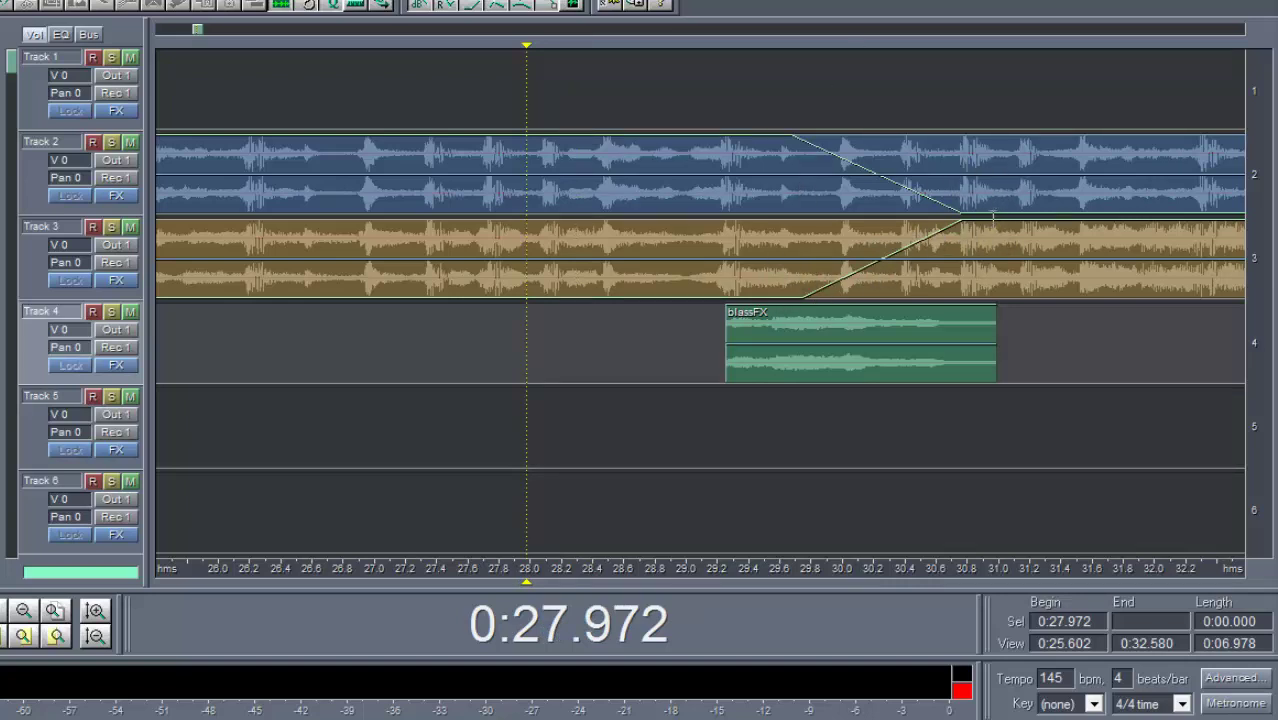
Examine up close how the beats on Tracks 2 and 3 line up where the crossfade into "dentro de mi" ends.
{"action": "scroll", "coordinate": [988, 215], "scroll_direction": "up", "scroll_amount": 8}
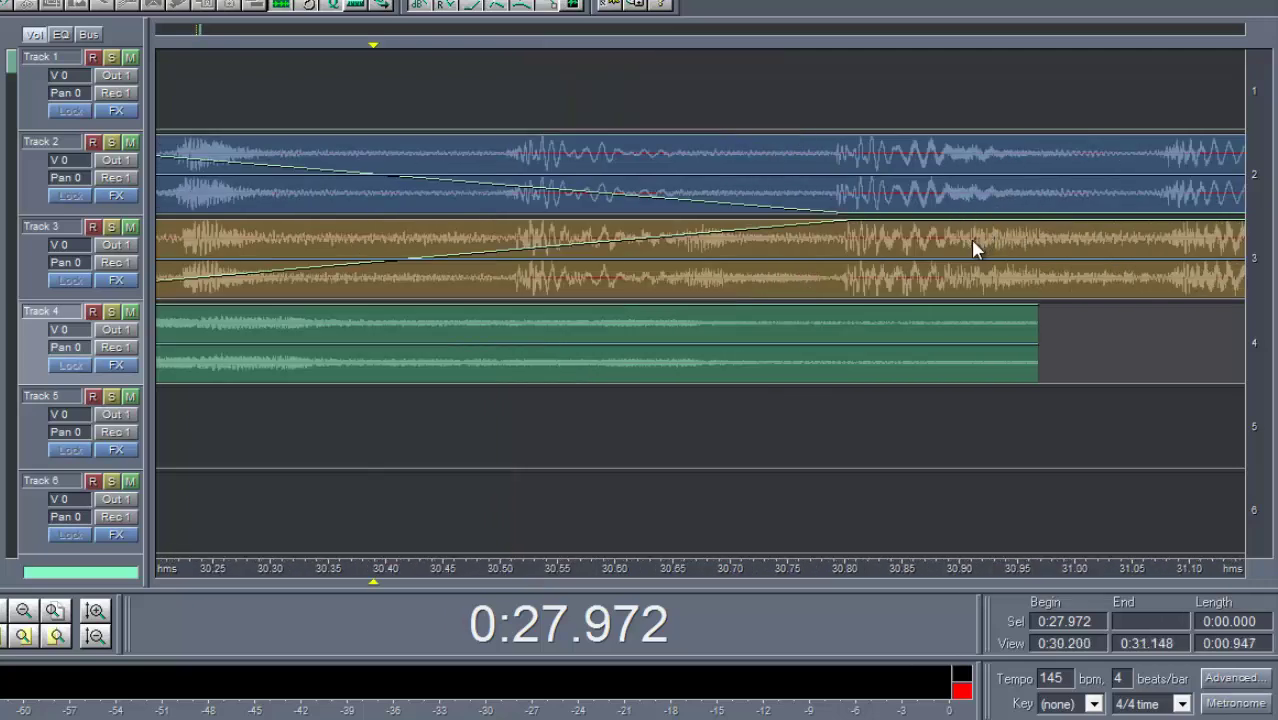
{"action": "scroll", "coordinate": [645, 212], "scroll_direction": "right", "scroll_amount": 4}
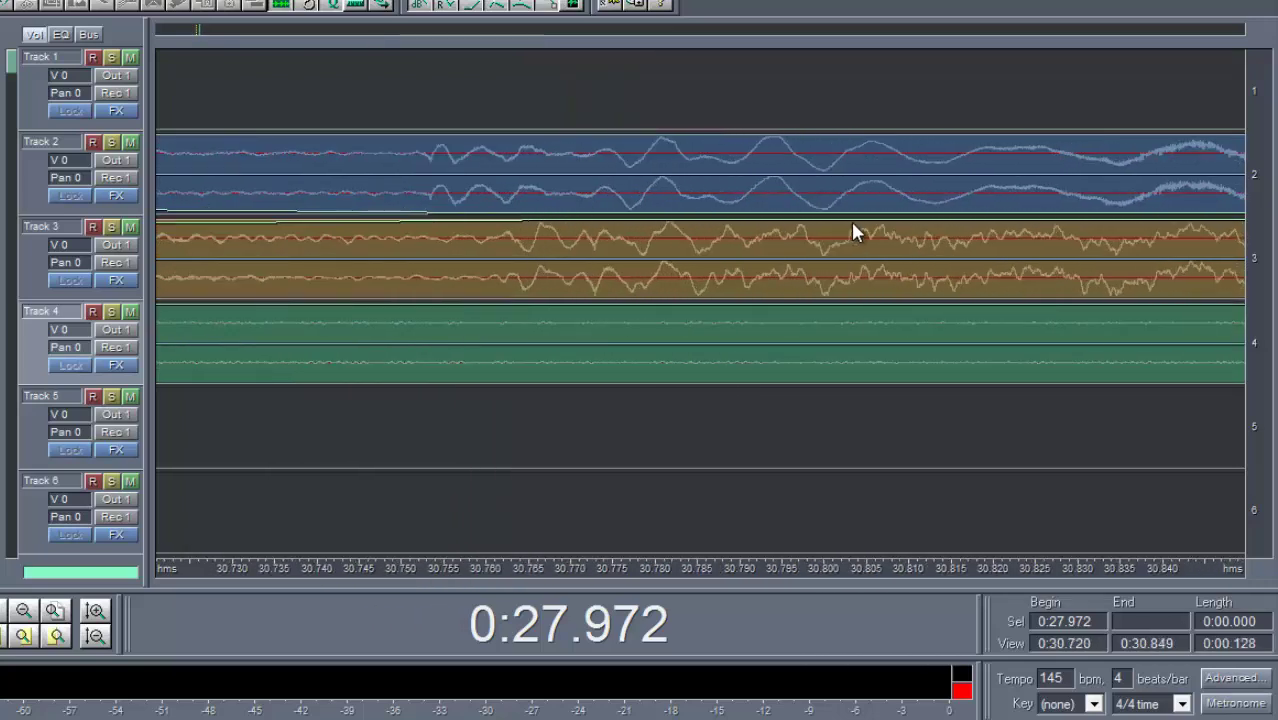
{"action": "scroll", "coordinate": [653, 171], "scroll_direction": "left", "scroll_amount": 3}
{"action": "scroll", "coordinate": [629, 207], "scroll_direction": "down", "scroll_amount": 1}
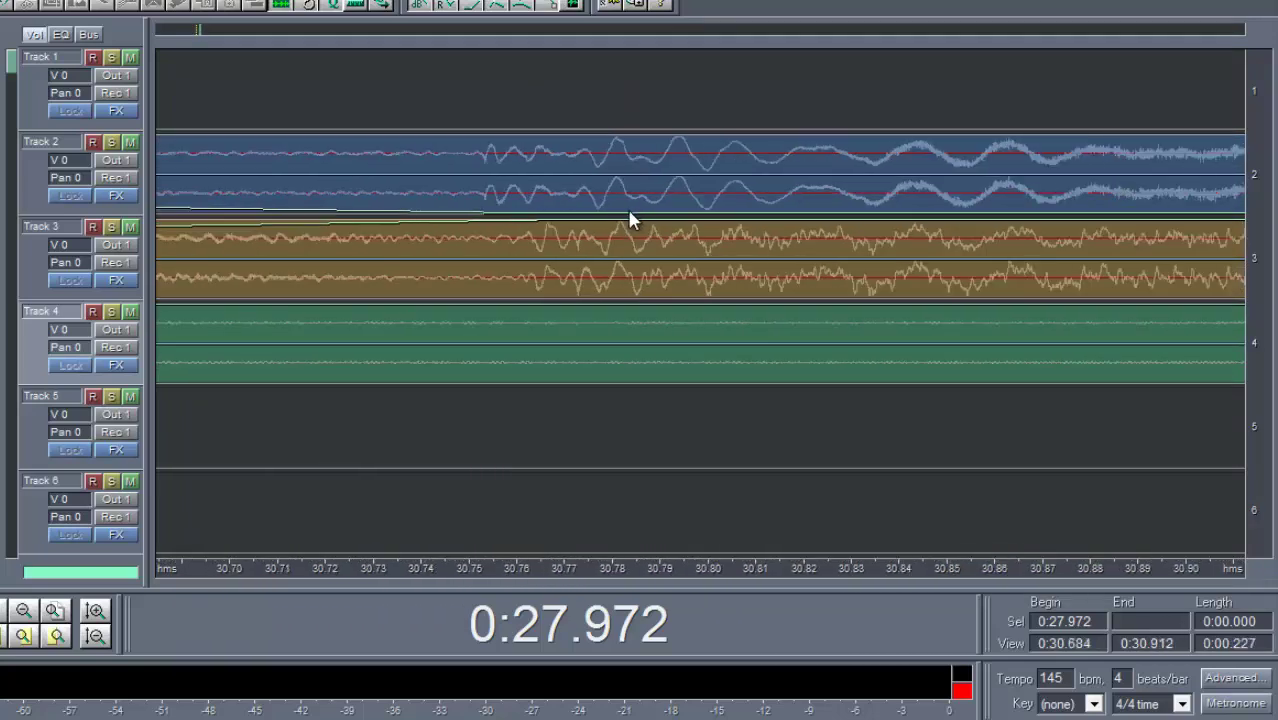
Listen to the transition from "dentro de mi" into "tu de que vas" with all tracks together from 0:37.170.
{"action": "scroll", "coordinate": [713, 250], "scroll_direction": "down", "scroll_amount": 1}
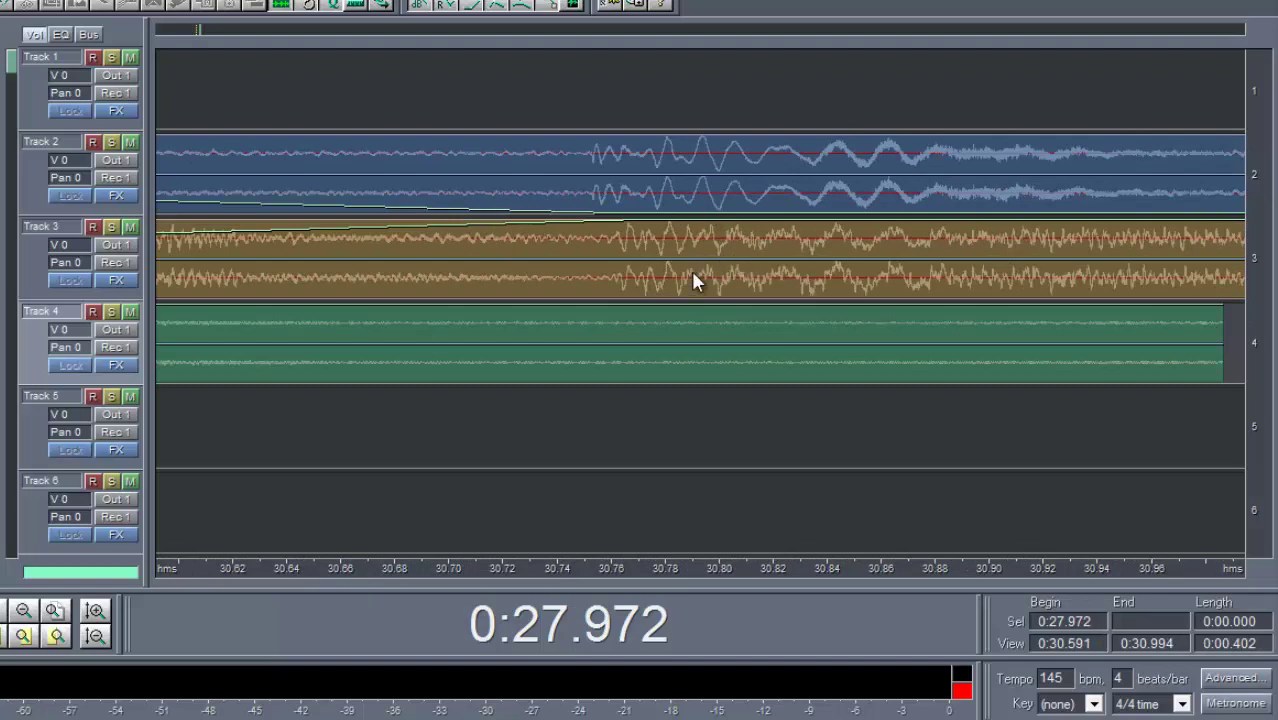
{"action": "scroll", "coordinate": [691, 270], "scroll_direction": "down", "scroll_amount": 5}
{"action": "scroll", "coordinate": [686, 285], "scroll_direction": "down", "scroll_amount": 6}
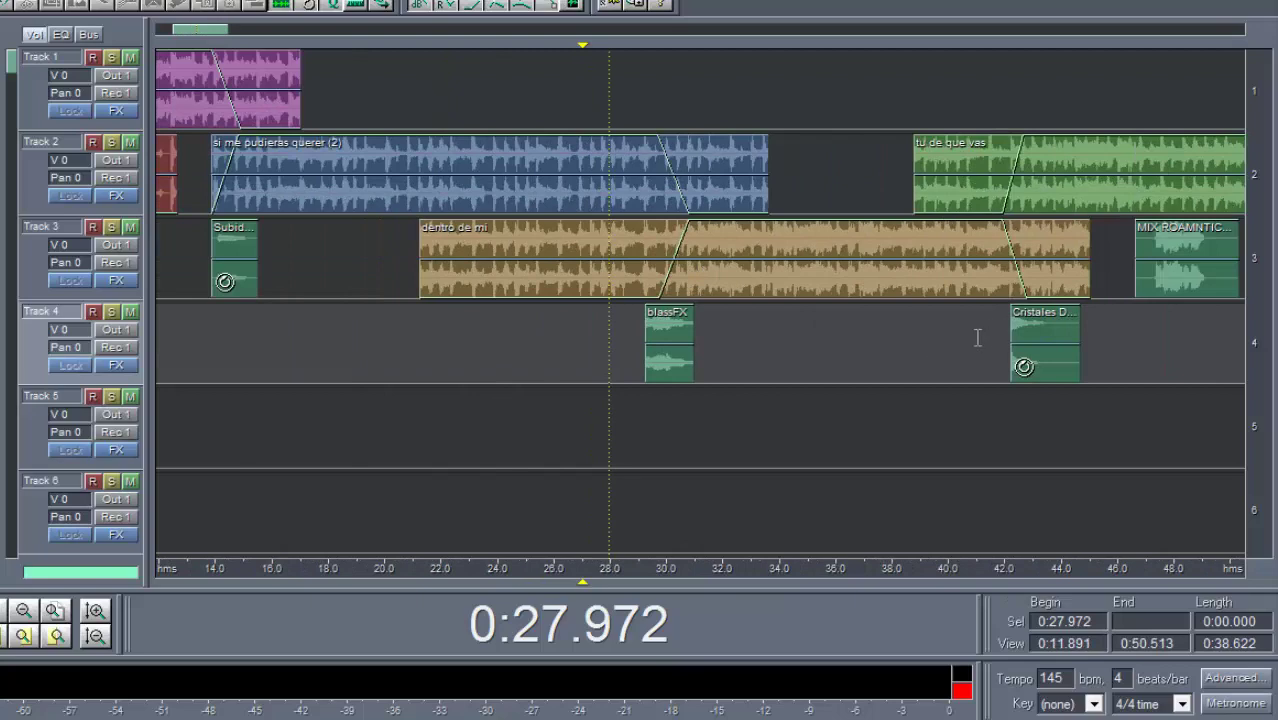
{"action": "left_click", "coordinate": [893, 351]}
{"action": "scroll", "coordinate": [1007, 321], "scroll_direction": "up", "scroll_amount": 3}
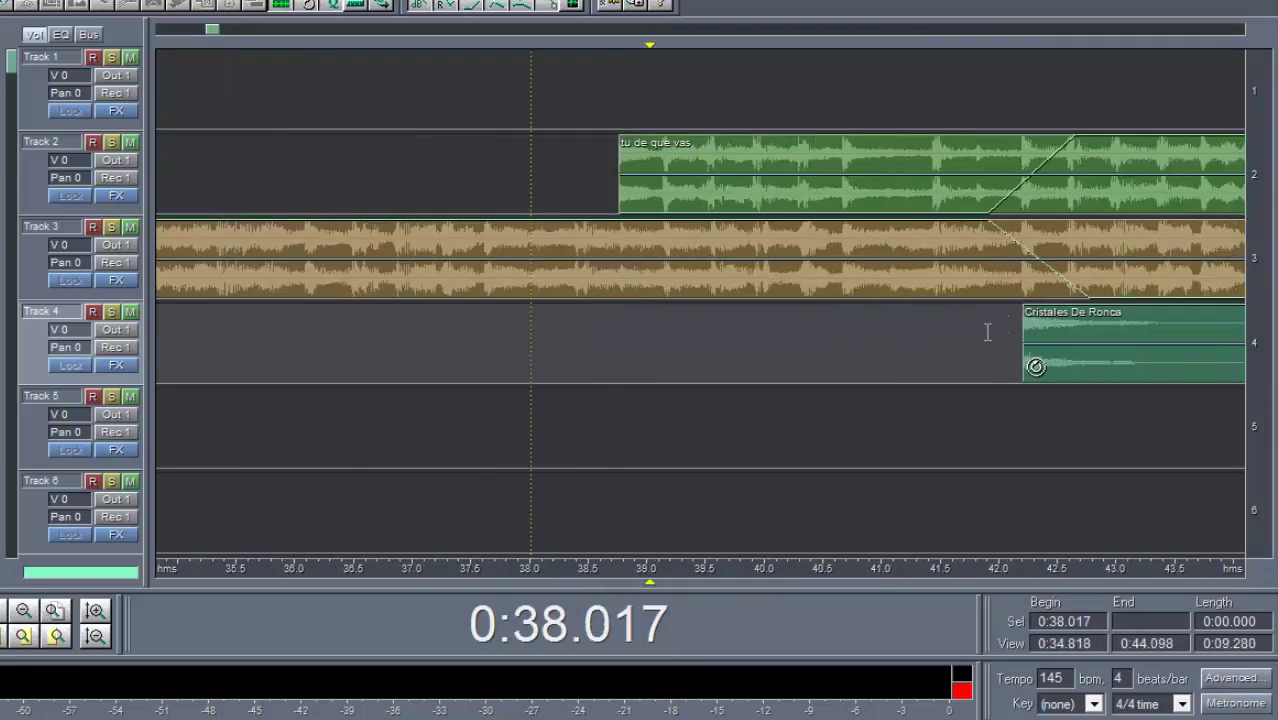
{"action": "scroll", "coordinate": [987, 332], "scroll_direction": "down", "scroll_amount": 2}
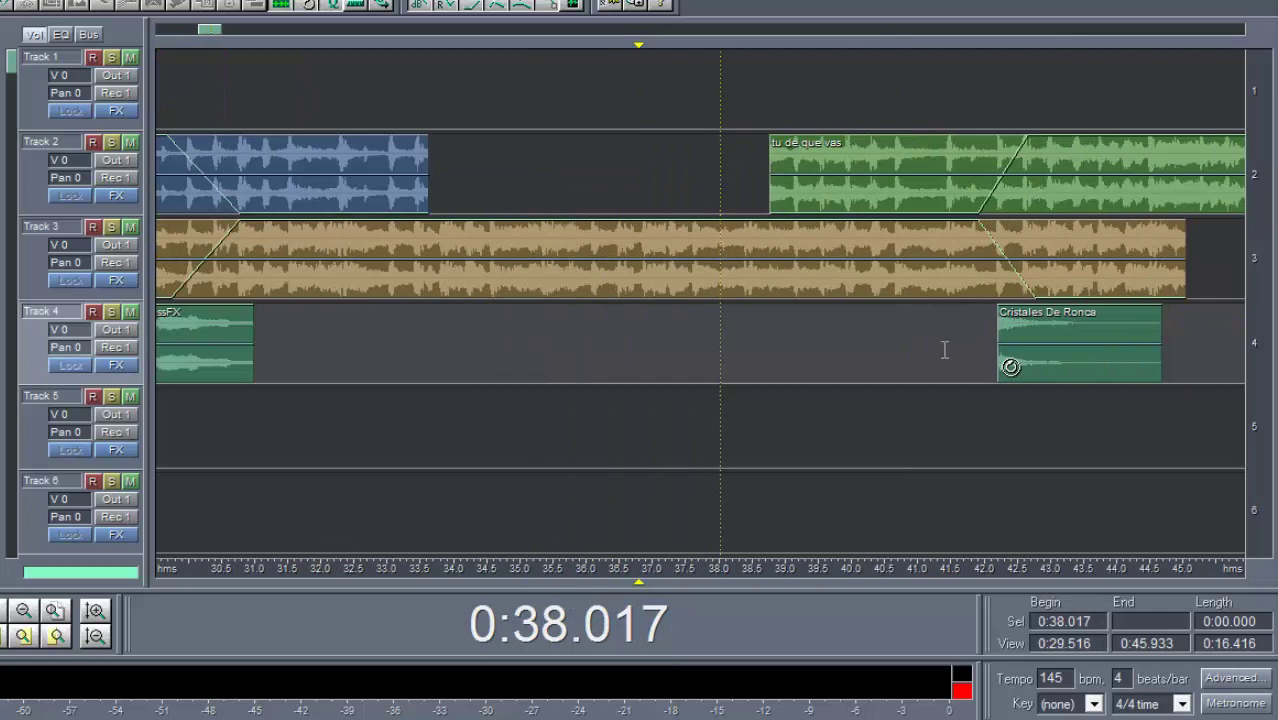
{"action": "scroll", "coordinate": [931, 354], "scroll_direction": "down", "scroll_amount": 3}
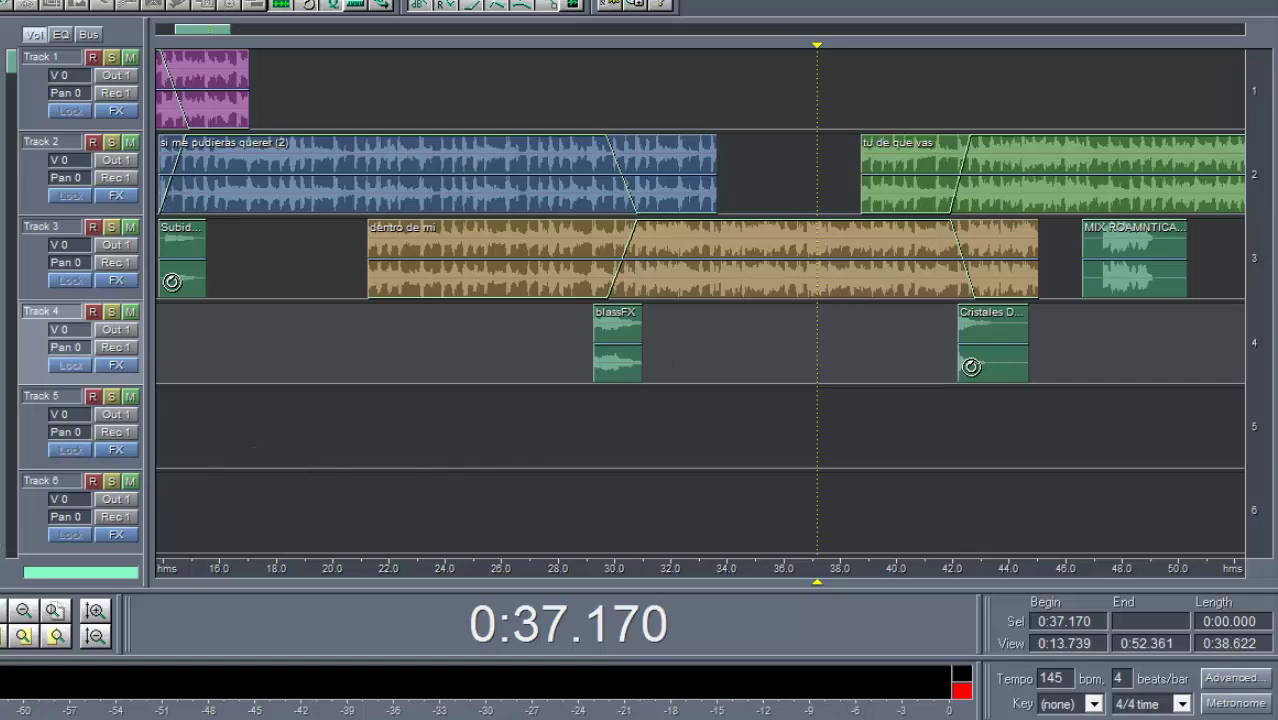
{"action": "key", "text": "space"}
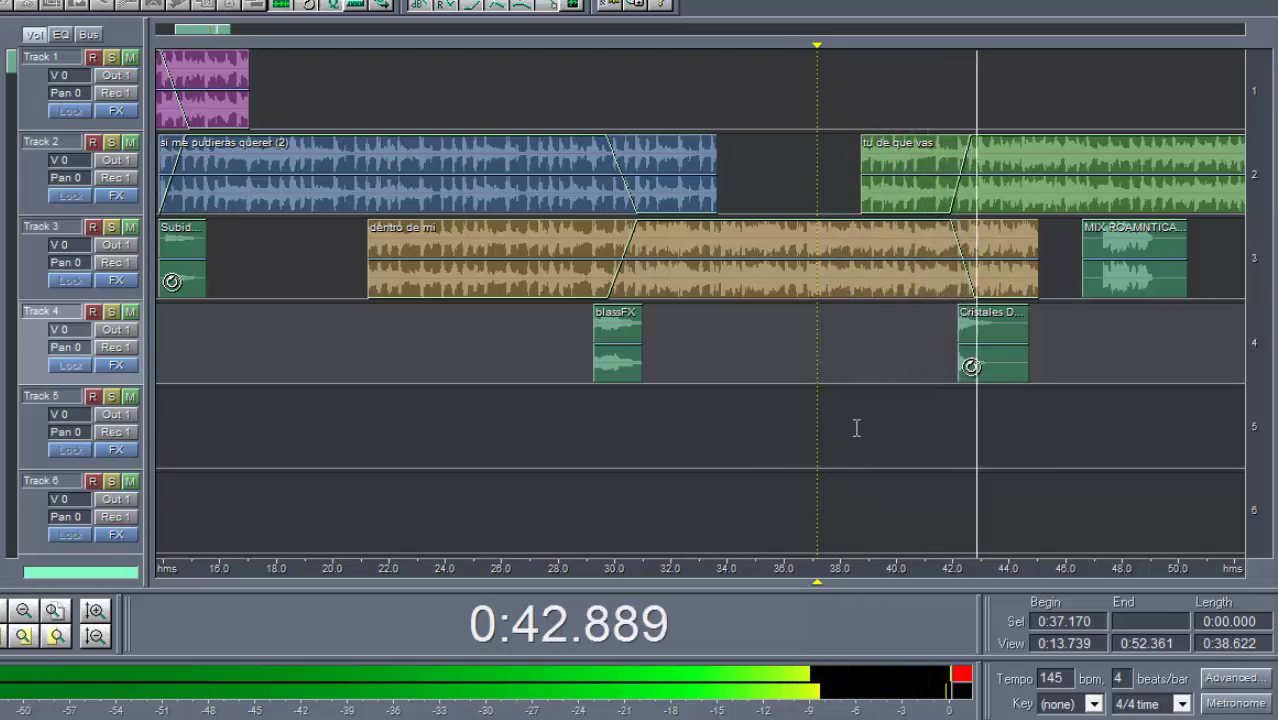
{"action": "key", "text": "space"}
Solo Track 3 and listen to the fade-out of the "dentro de mi" clip from 0:41.114.
{"action": "left_click", "coordinate": [111, 228]}
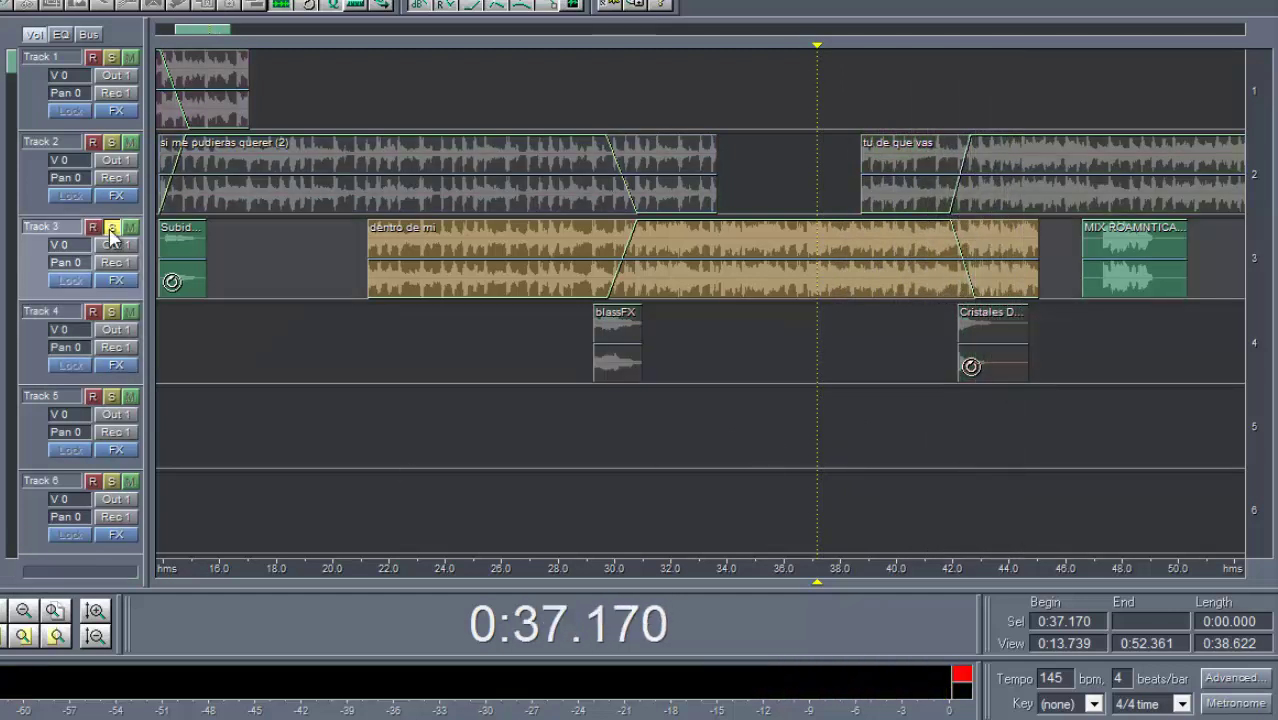
{"action": "left_click", "coordinate": [930, 343]}
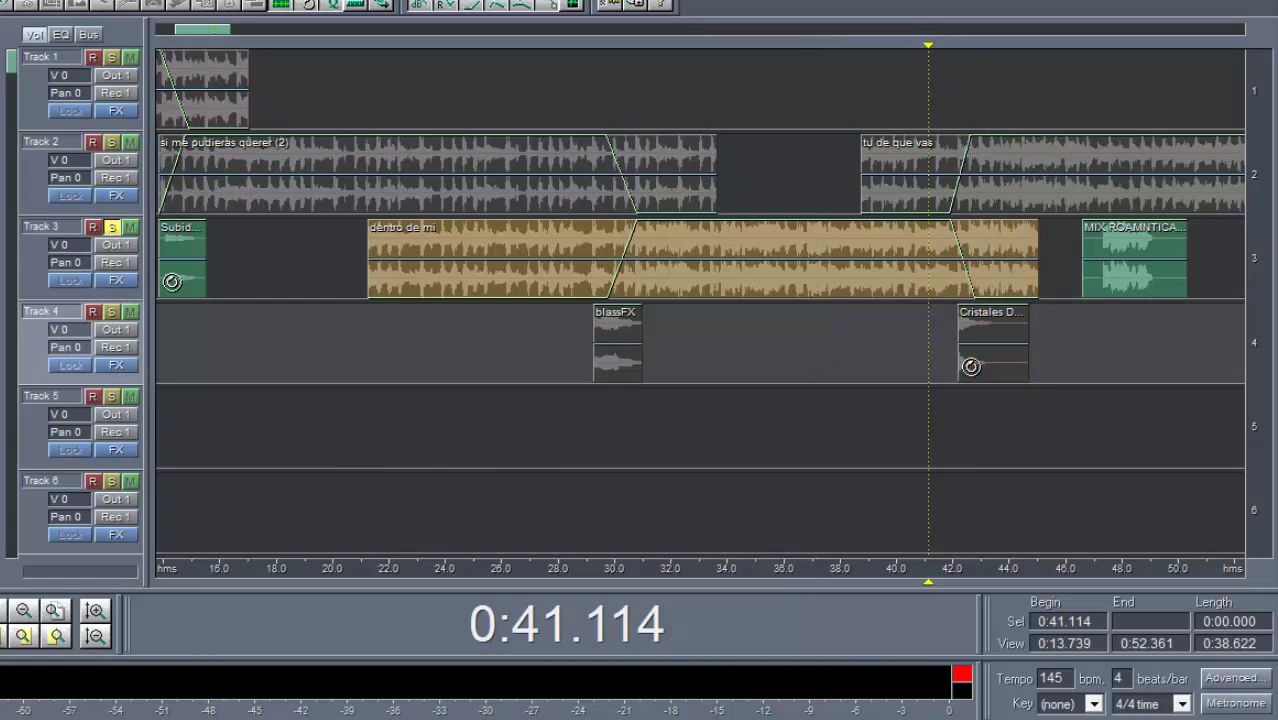
{"action": "key", "text": "space"}
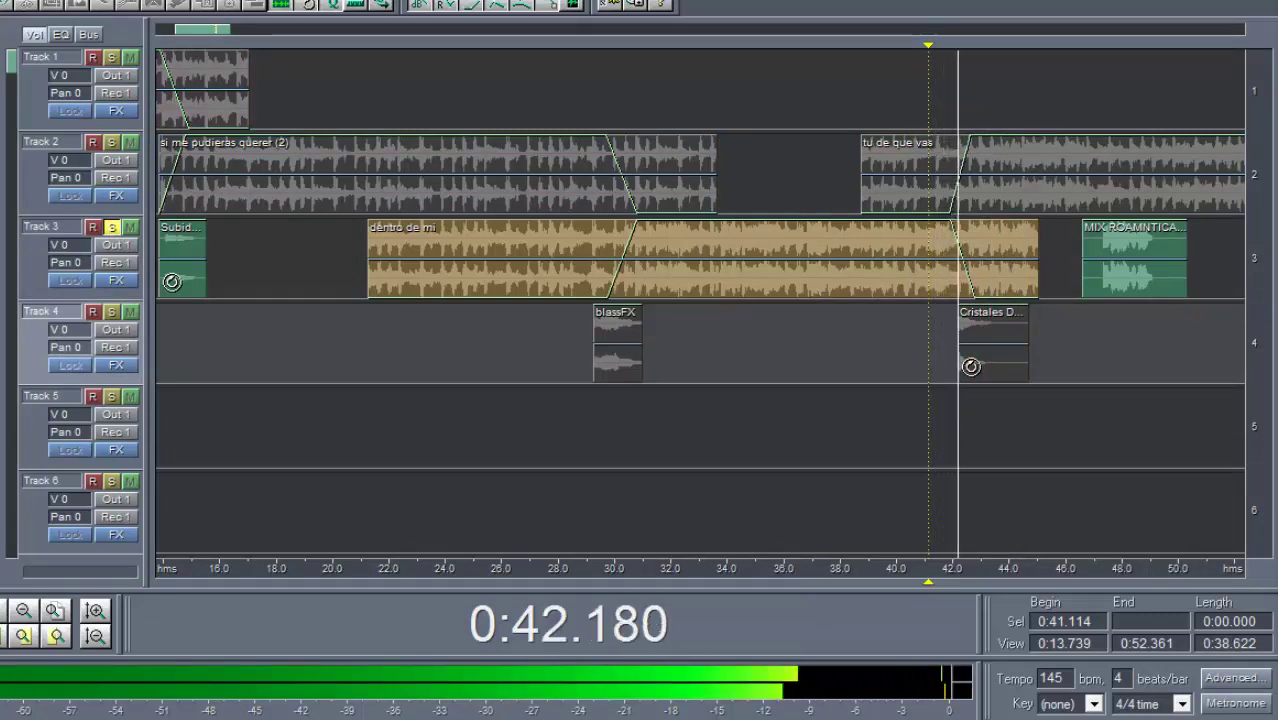
{"action": "key", "text": "space"}
Solo Track 4 and listen to the "Cristales De Ronca" effect from 0:40.489.
{"action": "left_click", "coordinate": [910, 348]}
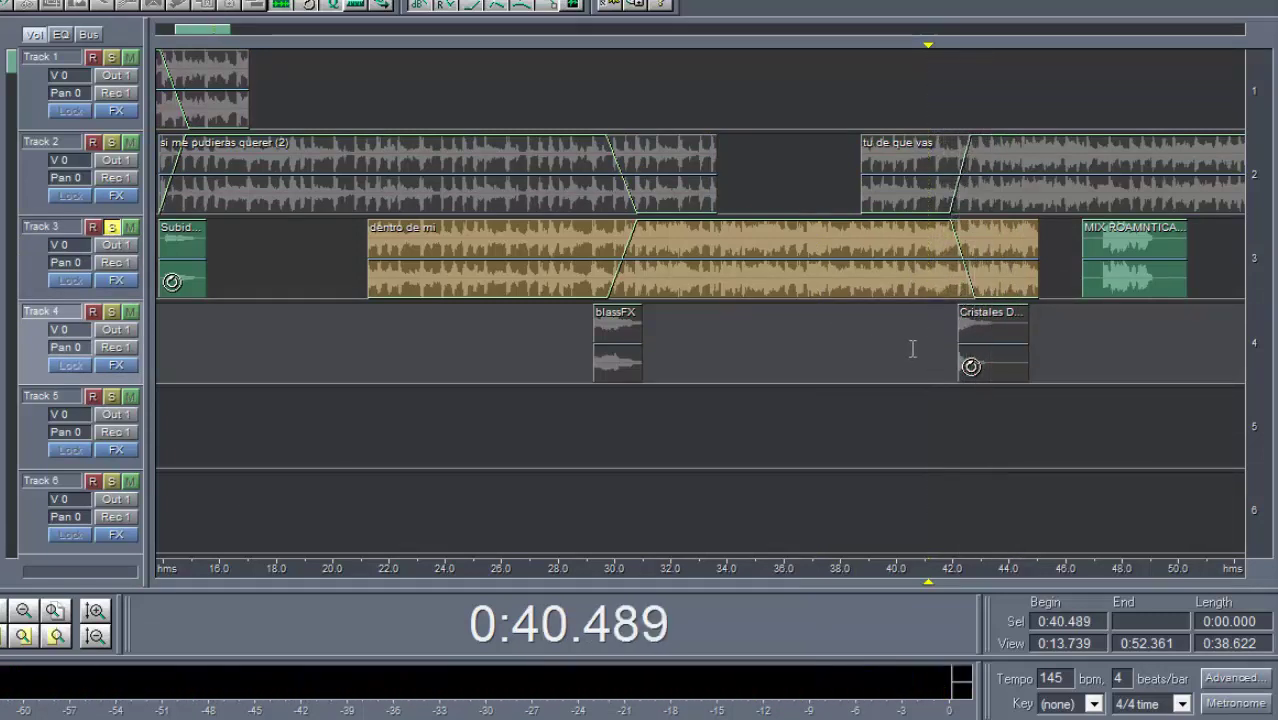
{"action": "left_click", "coordinate": [88, 347]}
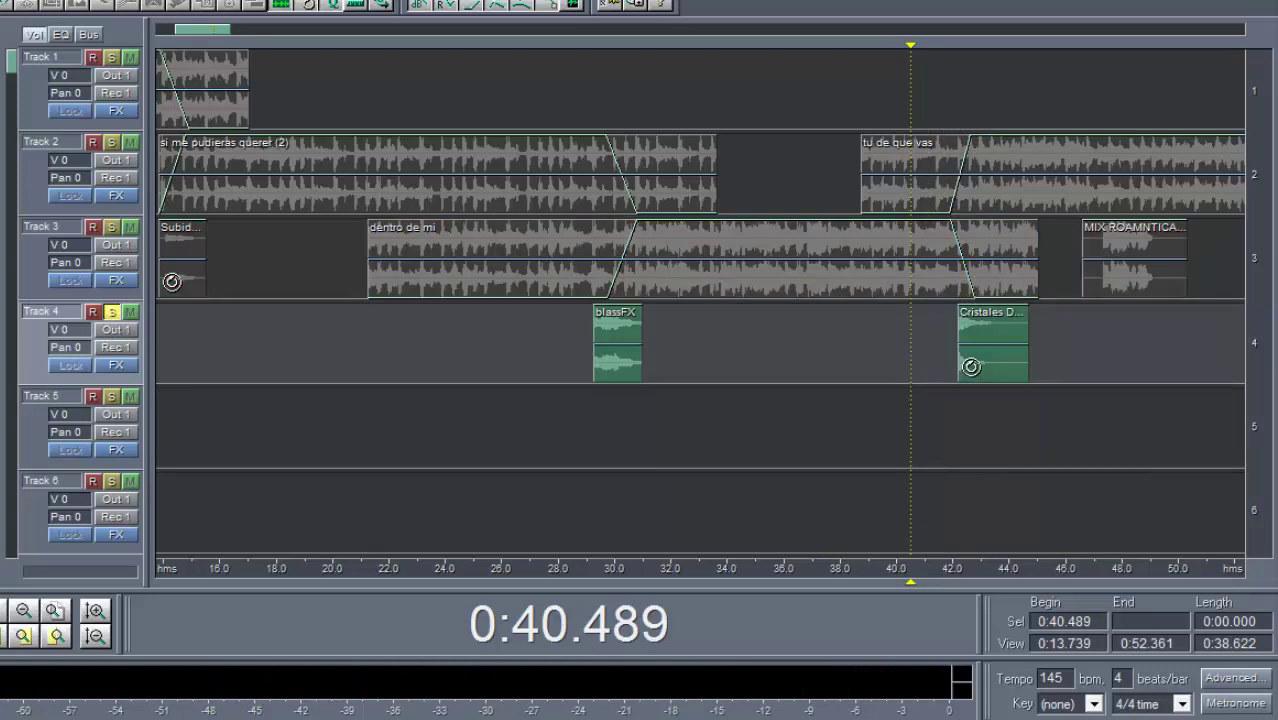
{"action": "key", "text": "space"}
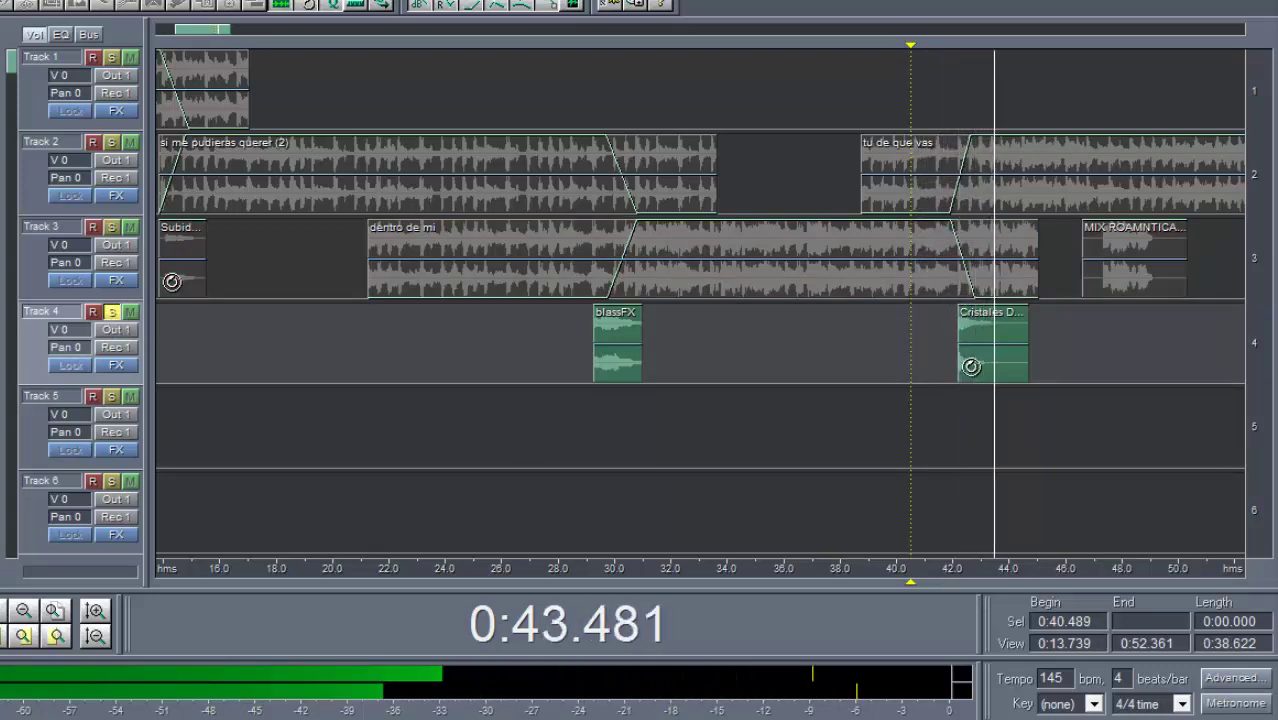
{"action": "key", "text": "space"}
Solo Track 2 and listen to the fade-in of the "tu de que vas" clip from 0:40.489.
{"action": "left_click", "coordinate": [299, 191]}
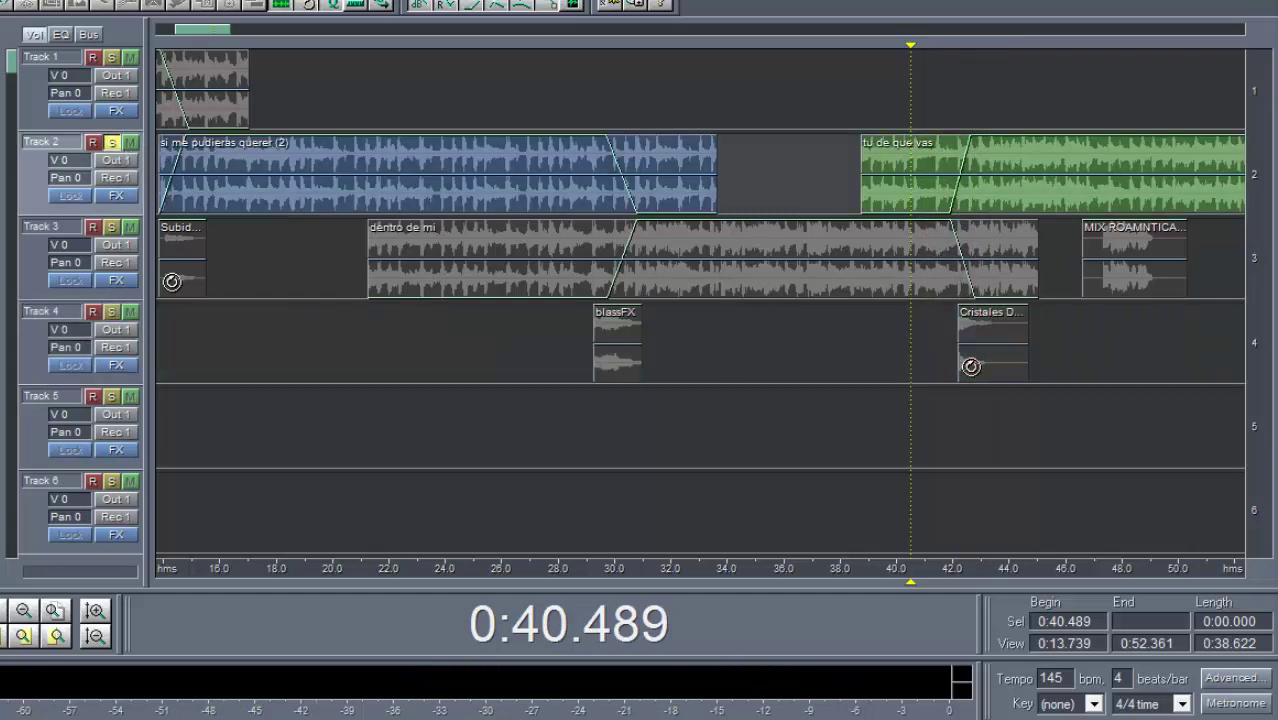
{"action": "key", "text": "space"}
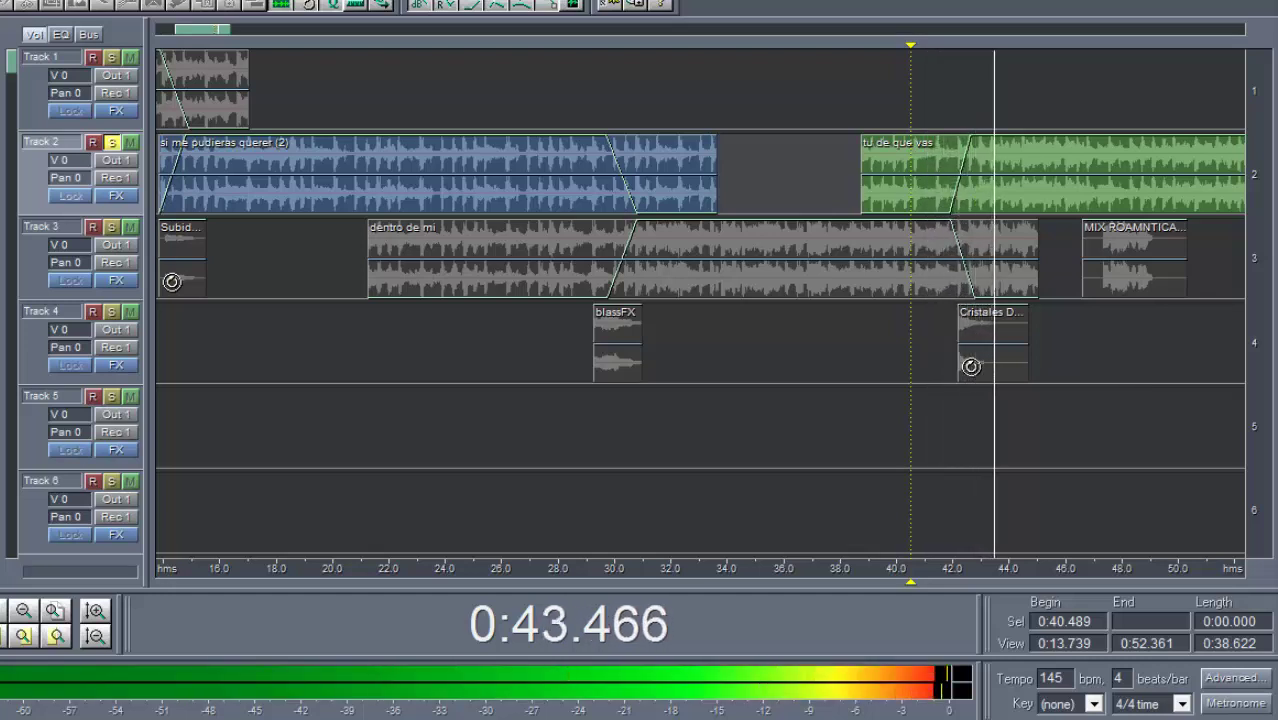
{"action": "key", "text": "space"}
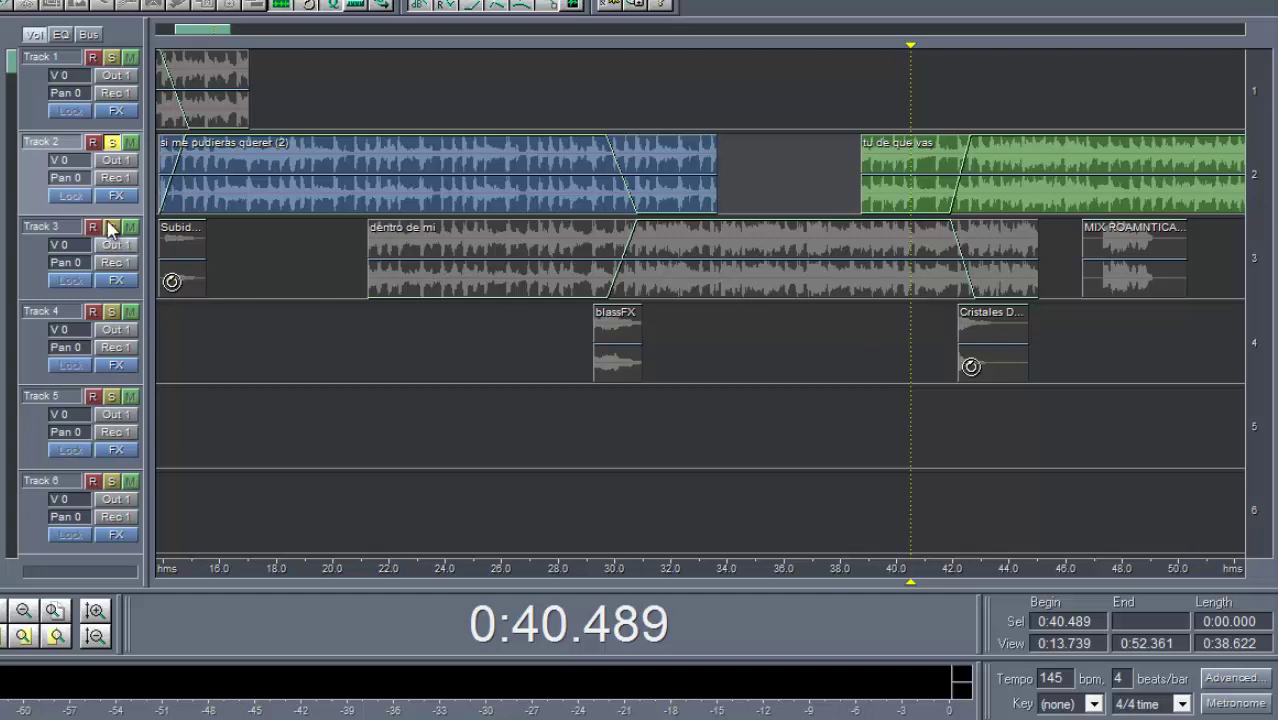
Turn off the Track 2 solo and listen twice to the transition into "tu de que vas" with all tracks together from 0:40.489.
{"action": "left_click", "coordinate": [113, 145]}
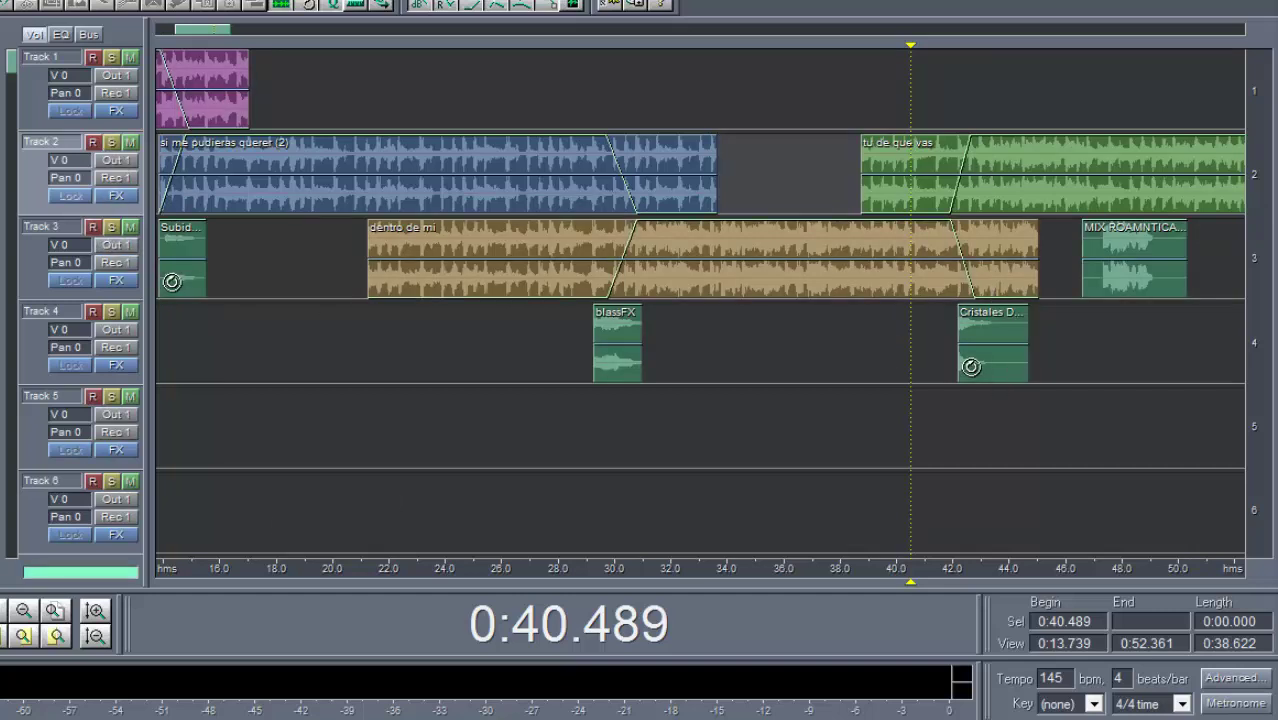
{"action": "key", "text": "space"}
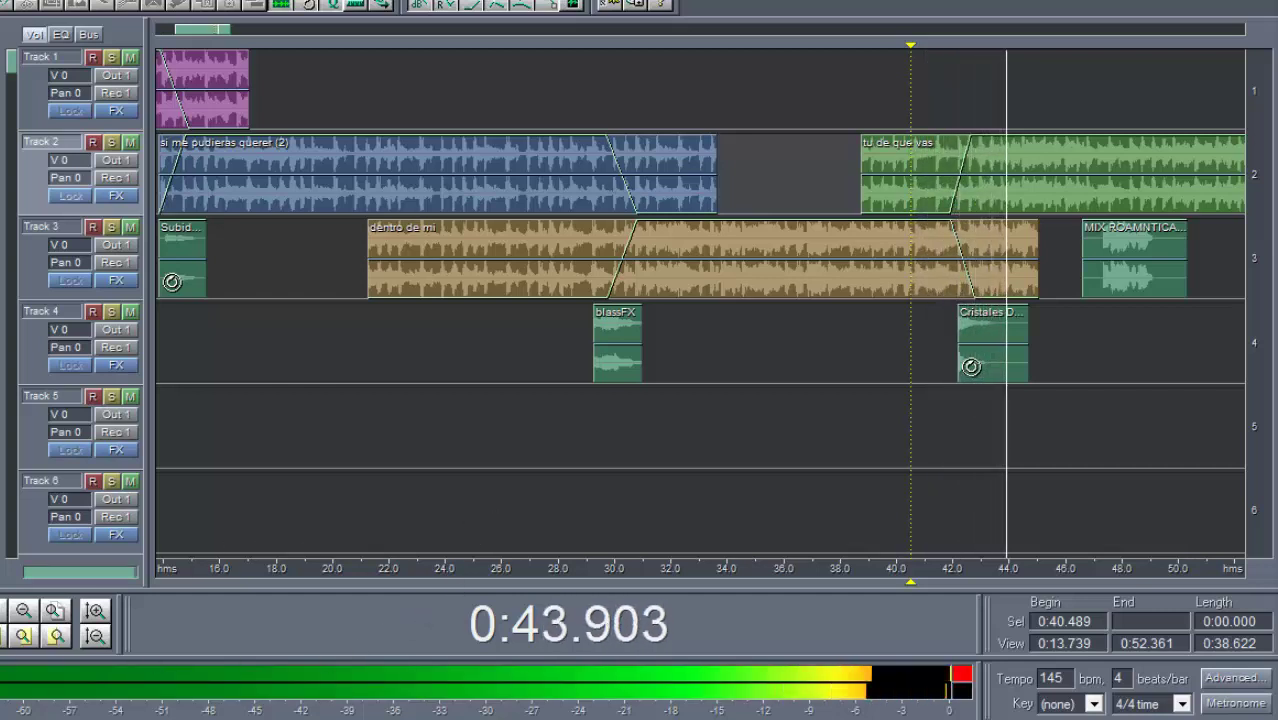
{"action": "key", "text": "space"}
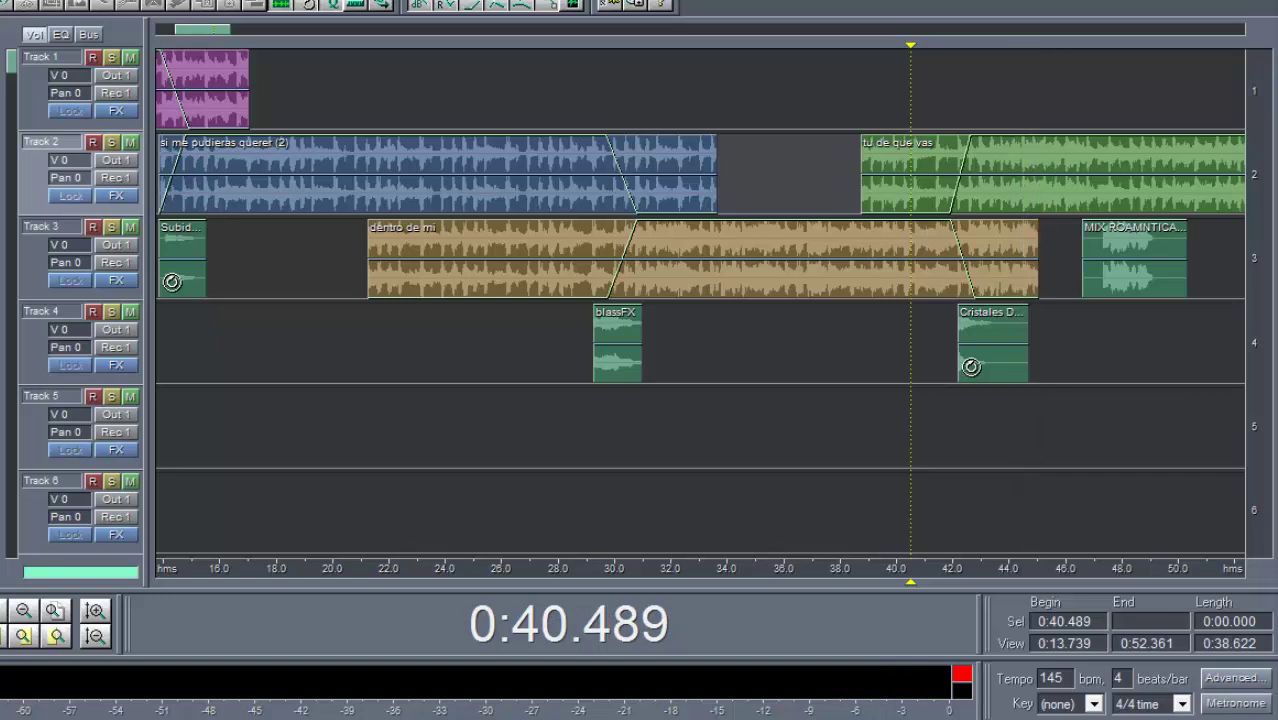
{"action": "key", "text": "space"}
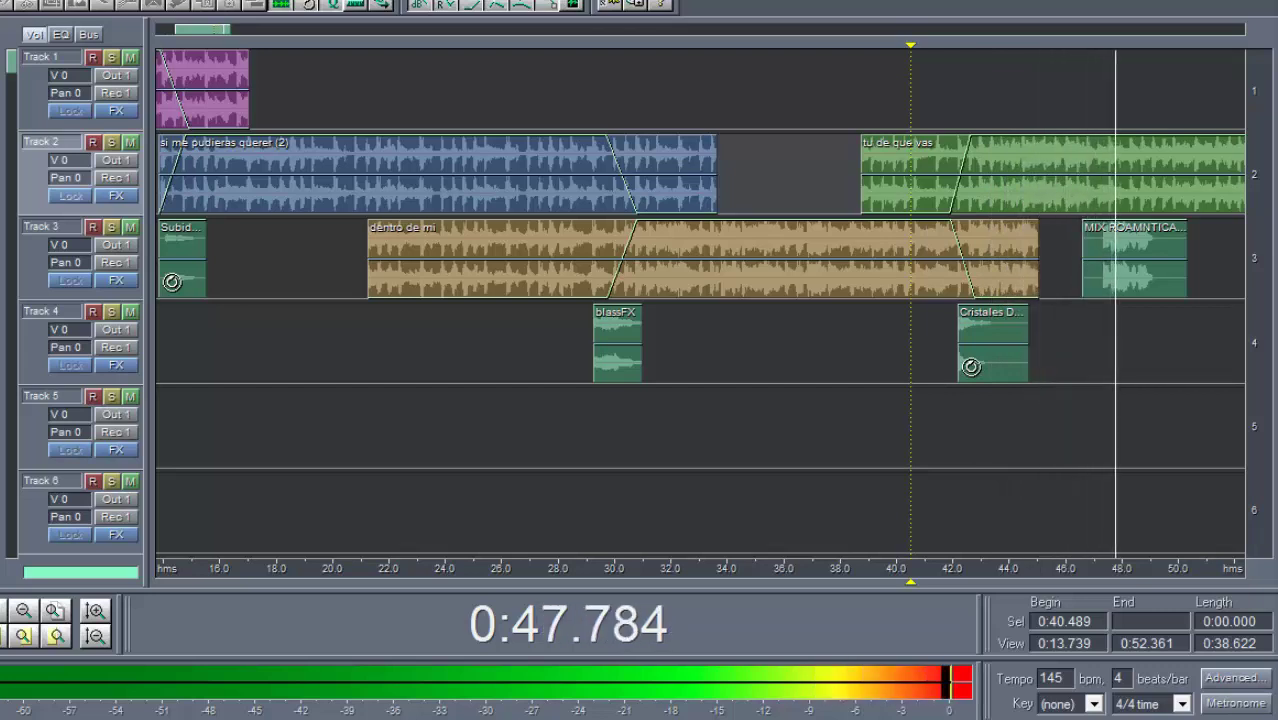
{"action": "key", "text": "space"}
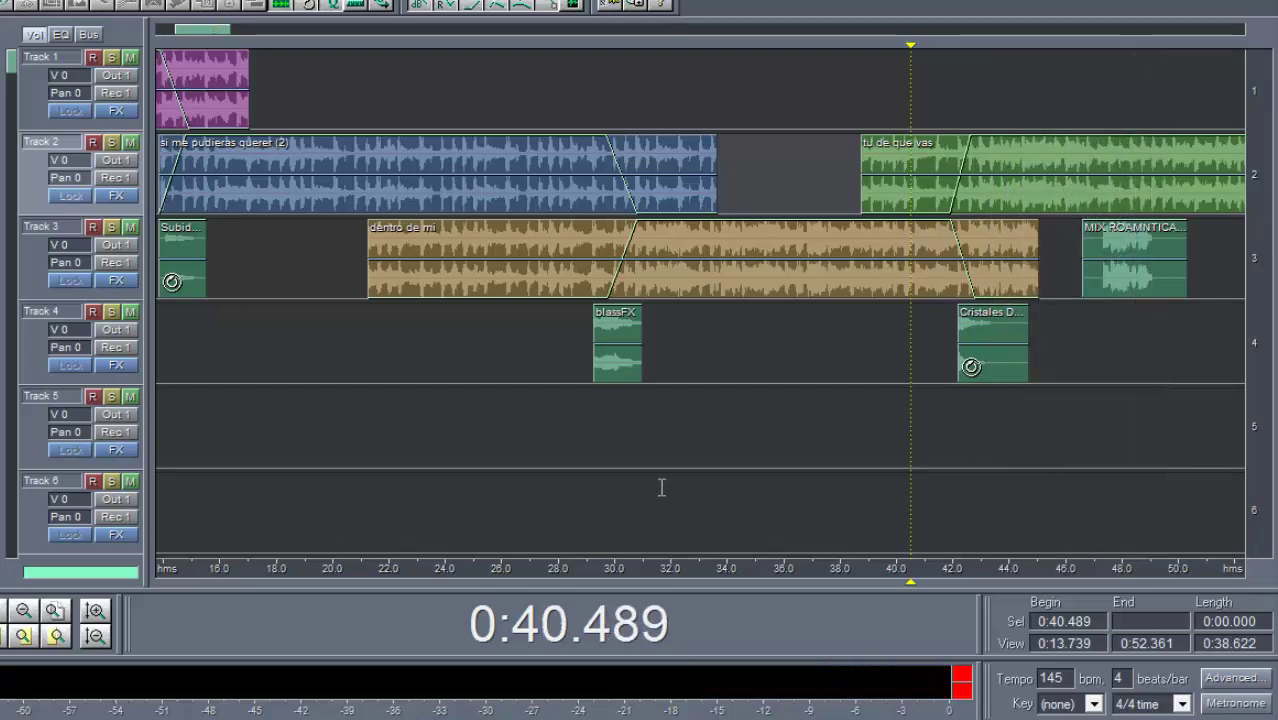
Examine up close how the beats on Tracks 2 and 3 line up with the start of "Cristales De Ronca" in the crossfade into "tu de que vas".
{"action": "scroll", "coordinate": [927, 402], "scroll_direction": "down", "scroll_amount": 5}
{"action": "scroll", "coordinate": [920, 396], "scroll_direction": "up", "scroll_amount": 5}
{"action": "scroll", "coordinate": [911, 392], "scroll_direction": "right", "scroll_amount": 10}
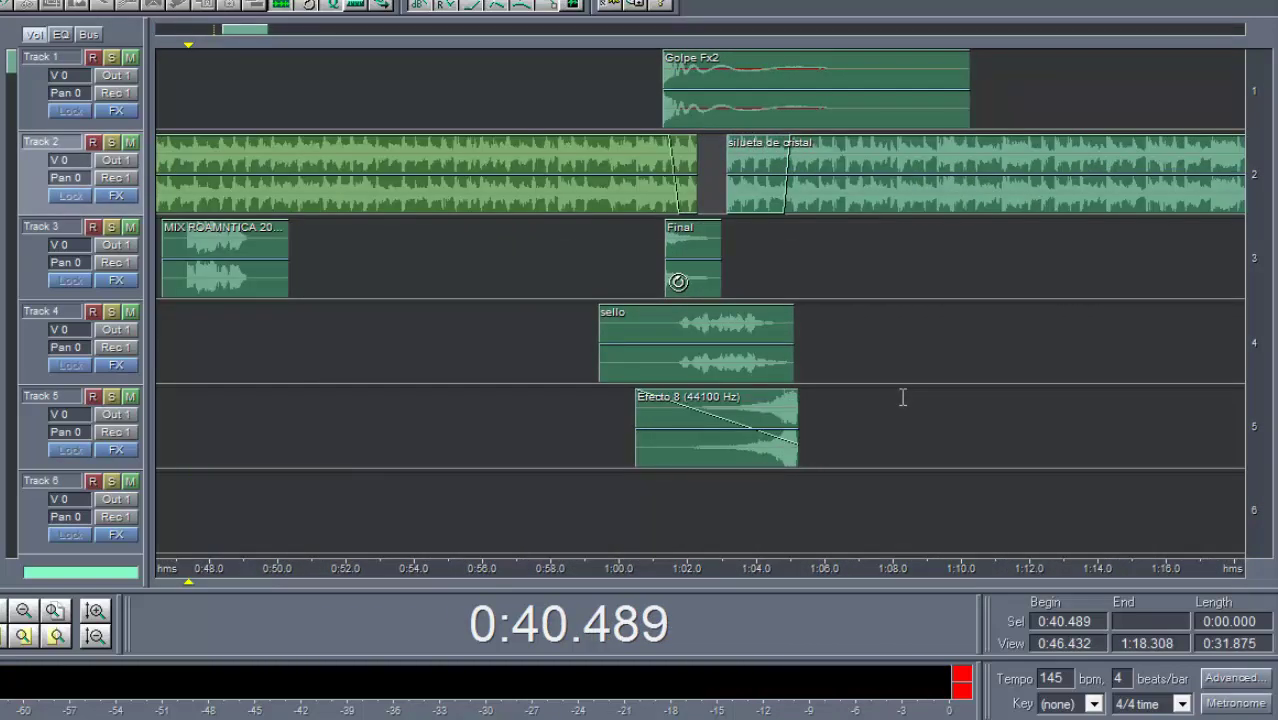
{"action": "scroll", "coordinate": [902, 397], "scroll_direction": "up", "scroll_amount": 3}
{"action": "scroll", "coordinate": [902, 397], "scroll_direction": "down", "scroll_amount": 6}
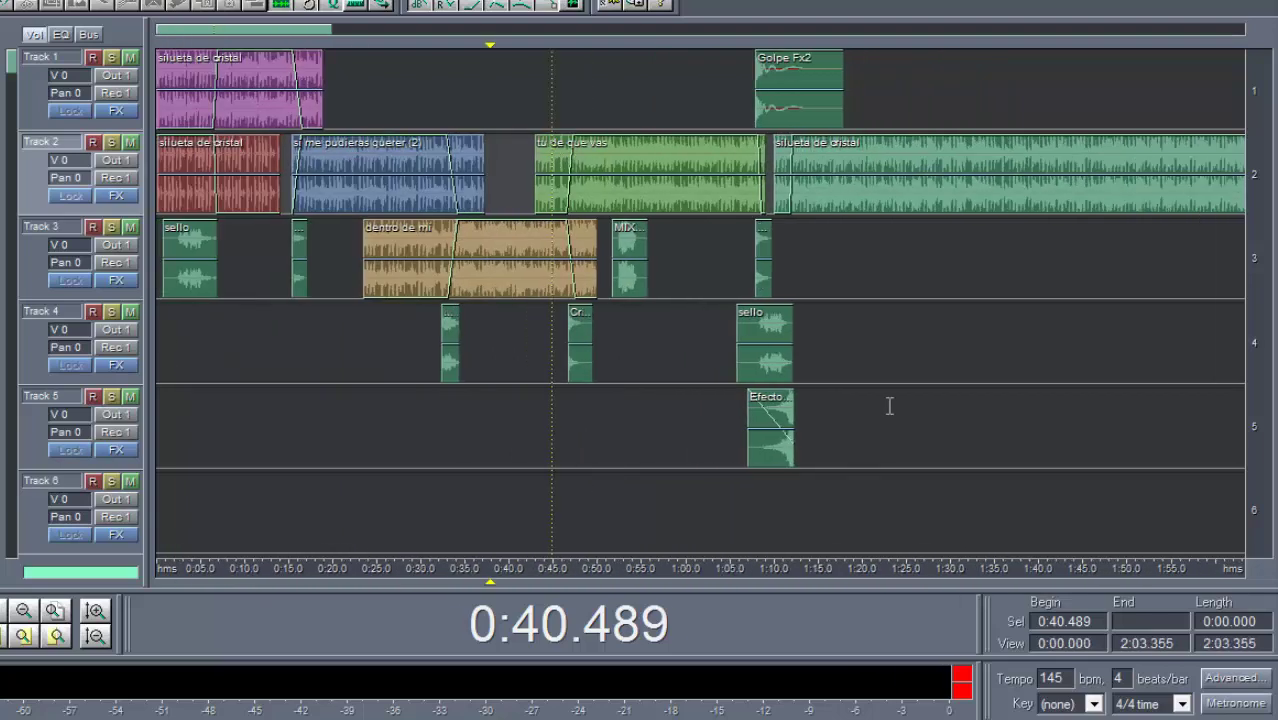
{"action": "left_click", "coordinate": [562, 340]}
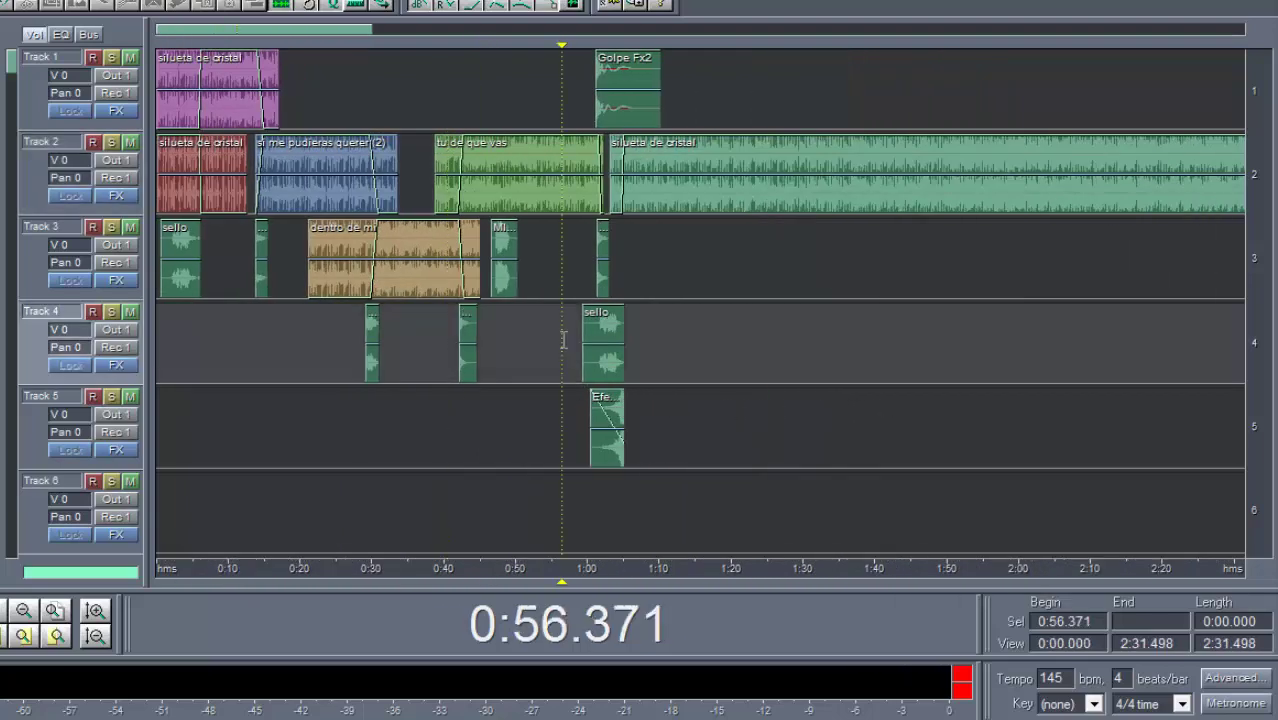
{"action": "scroll", "coordinate": [563, 340], "scroll_direction": "up", "scroll_amount": 4}
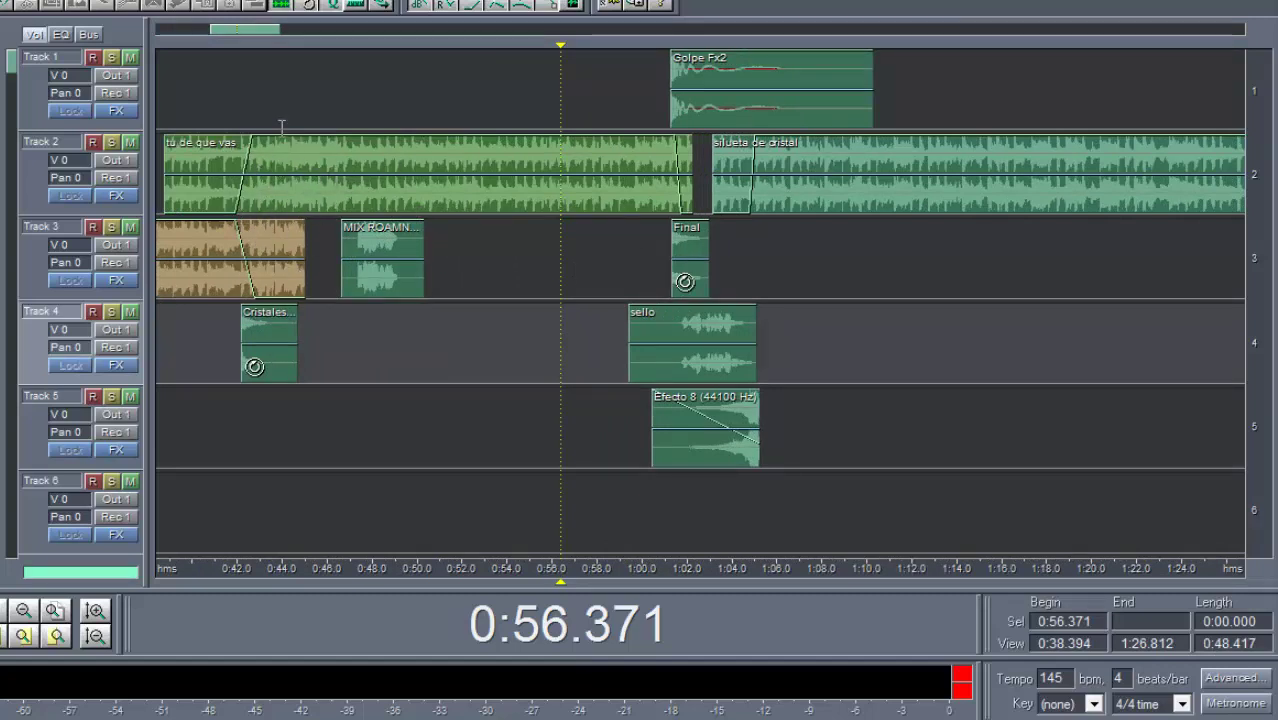
{"action": "scroll", "coordinate": [240, 289], "scroll_direction": "up", "scroll_amount": 10}
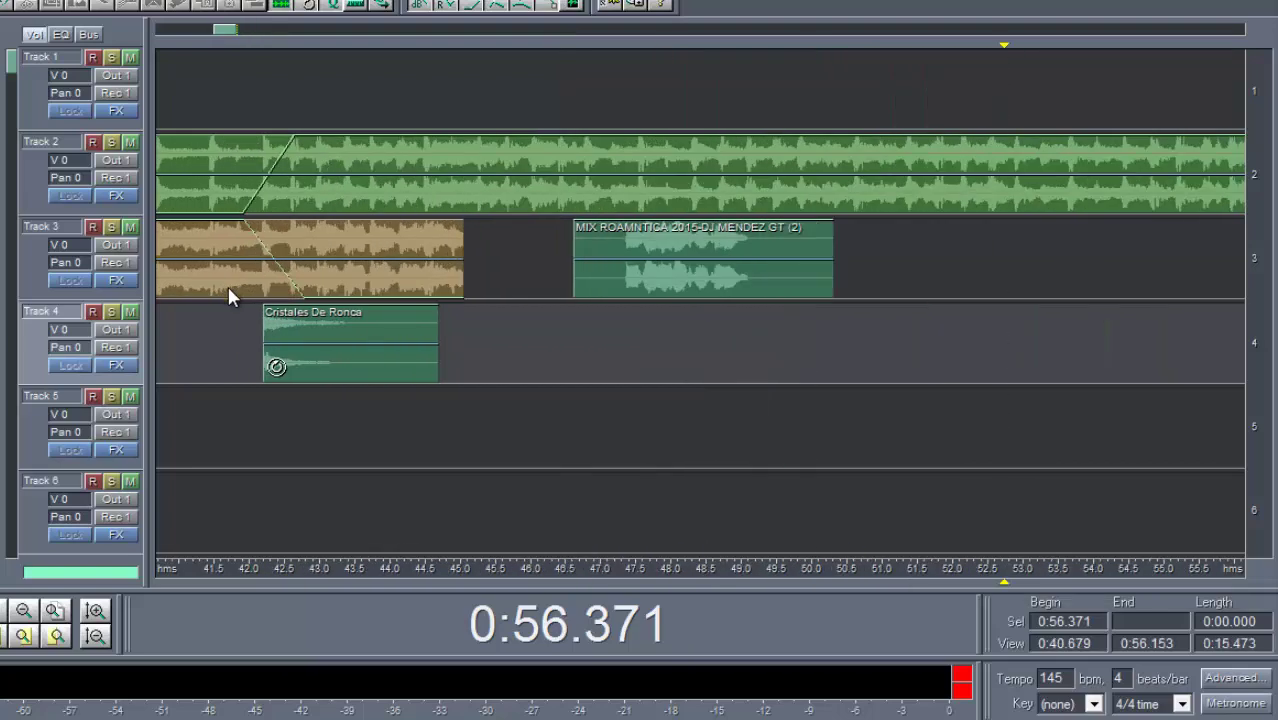
{"action": "scroll", "coordinate": [350, 210], "scroll_direction": "down", "scroll_amount": 4}
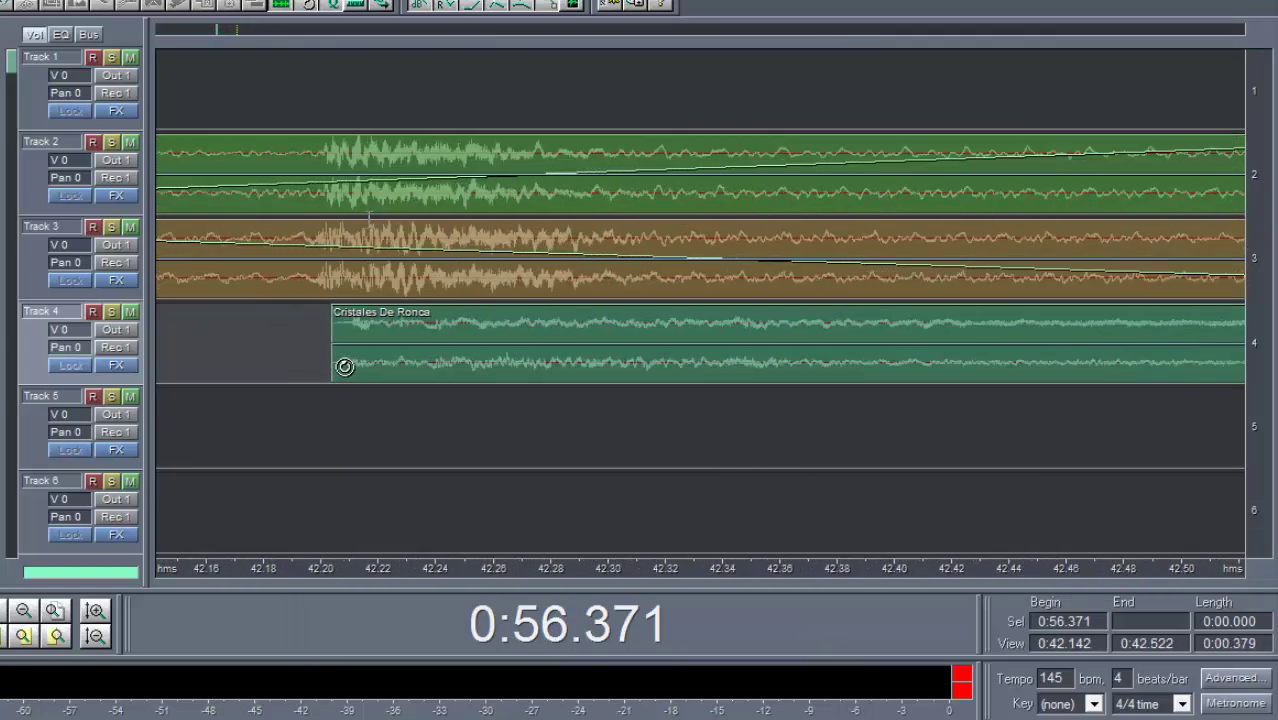
{"action": "scroll", "coordinate": [435, 243], "scroll_direction": "down", "scroll_amount": 8}
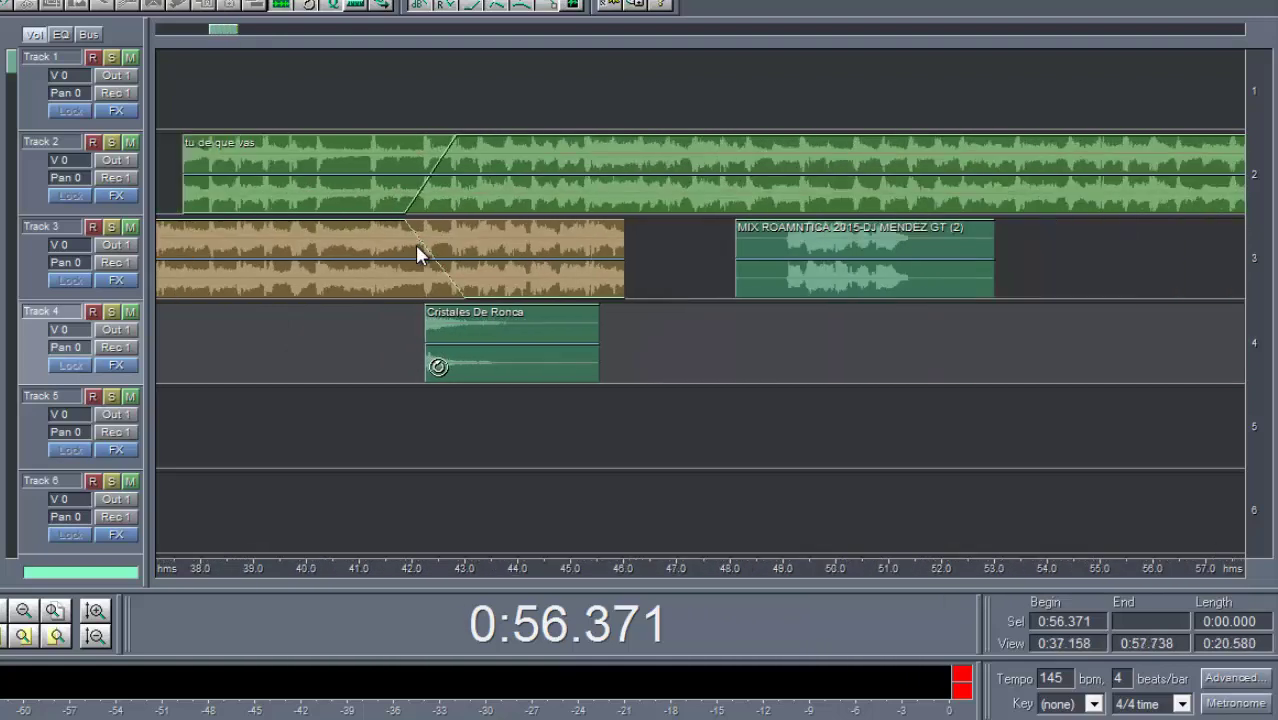
Solo Track 1 and listen to the "Golpe Fx2" effect at the end of "tu de que vas" from 1:00.751.
{"action": "left_click", "coordinate": [882, 261]}
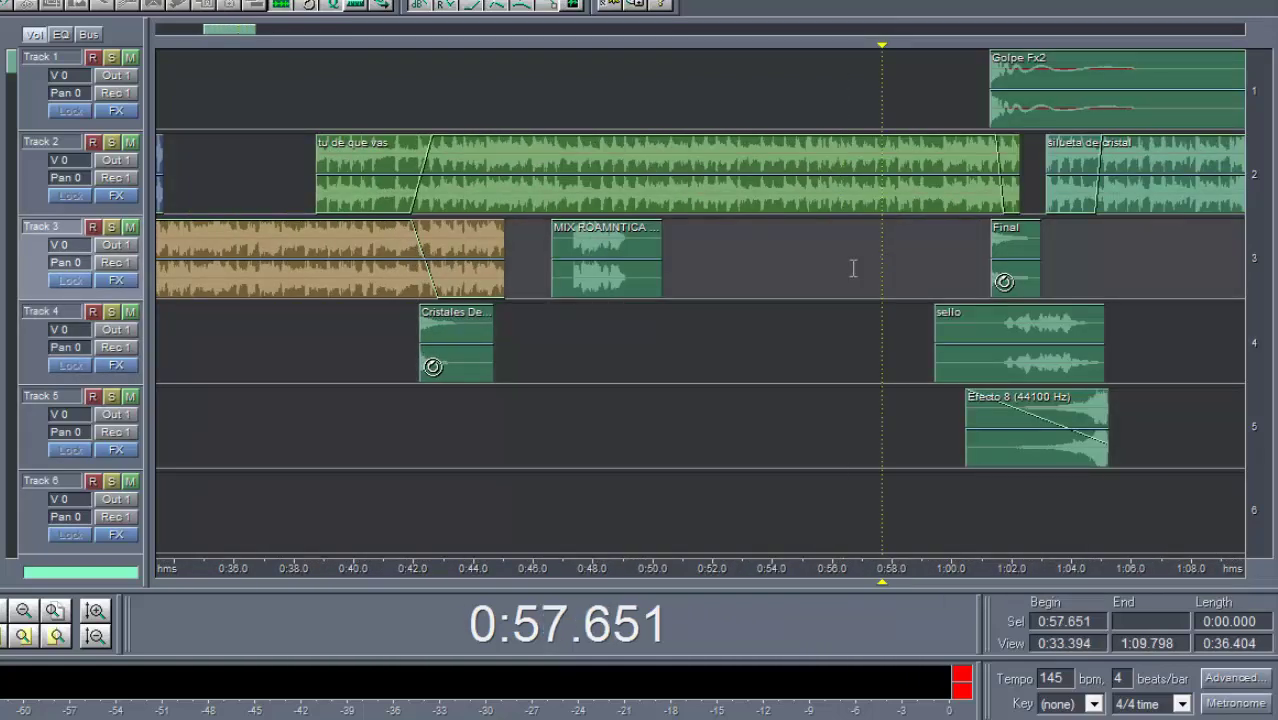
{"action": "left_click", "coordinate": [851, 264]}
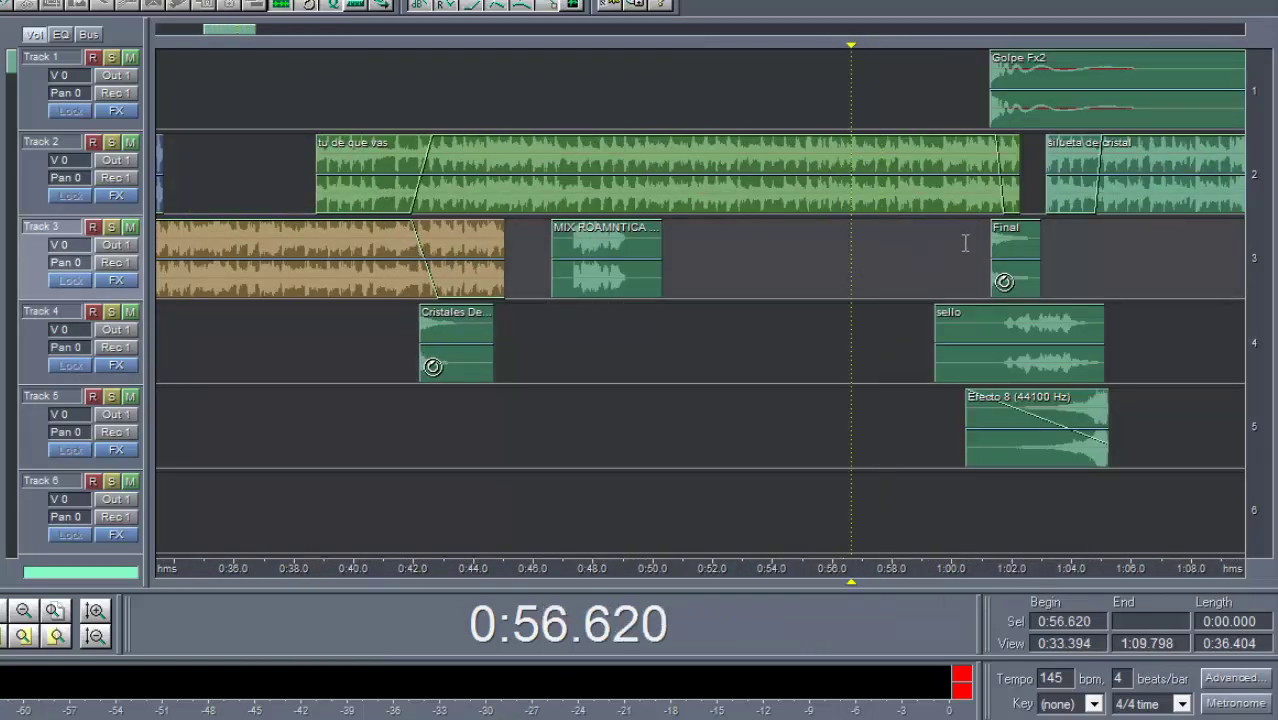
{"action": "scroll", "coordinate": [1028, 202], "scroll_direction": "up", "scroll_amount": 5}
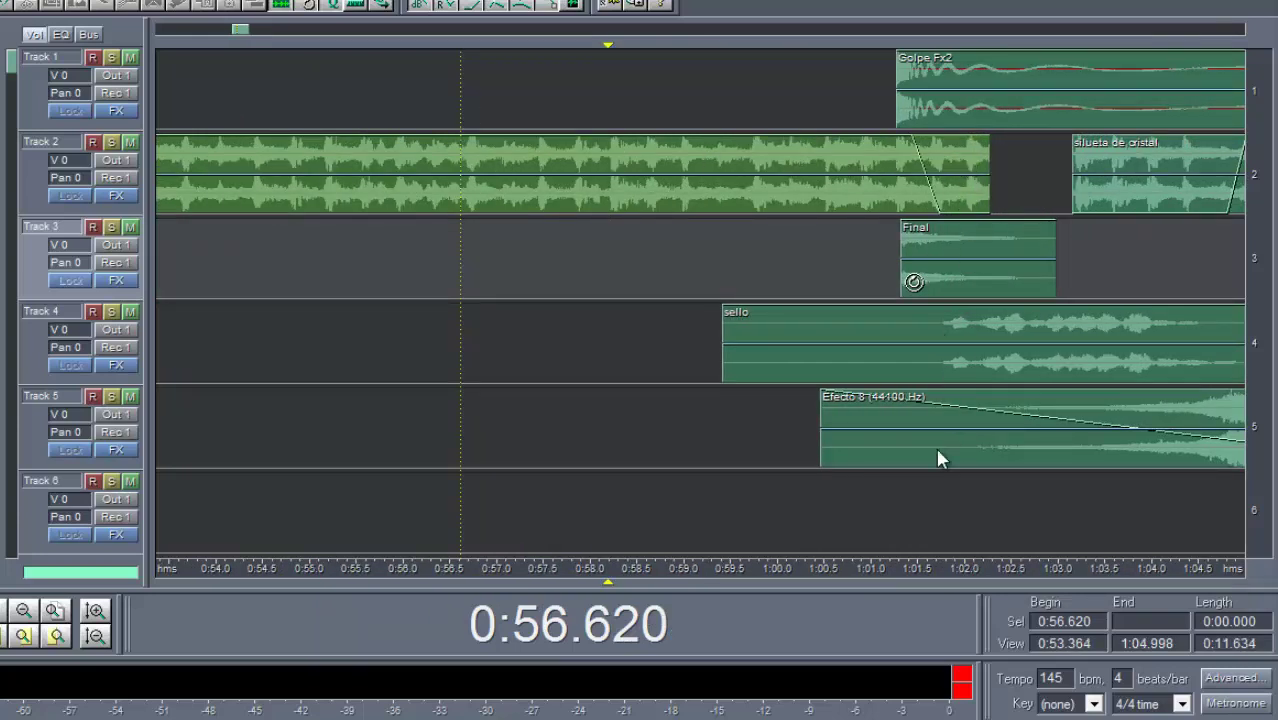
{"action": "left_click", "coordinate": [111, 57]}
{"action": "left_click", "coordinate": [849, 78]}
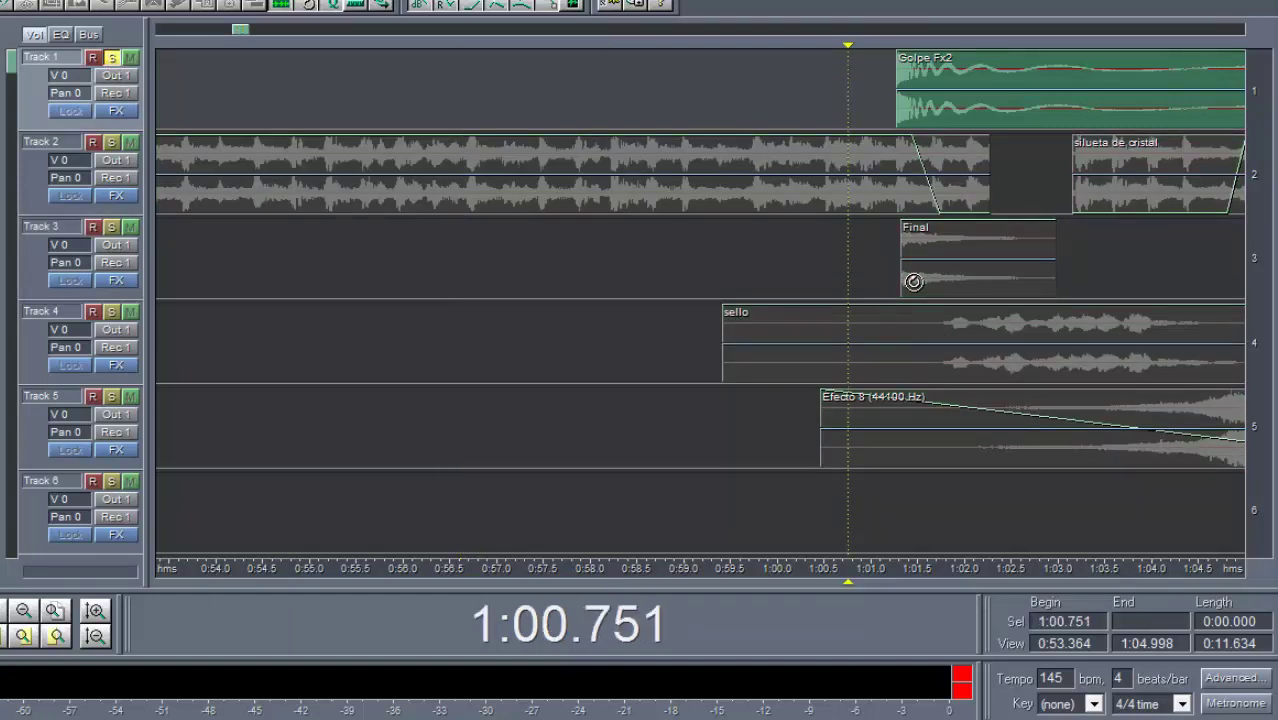
{"action": "key", "text": "space"}
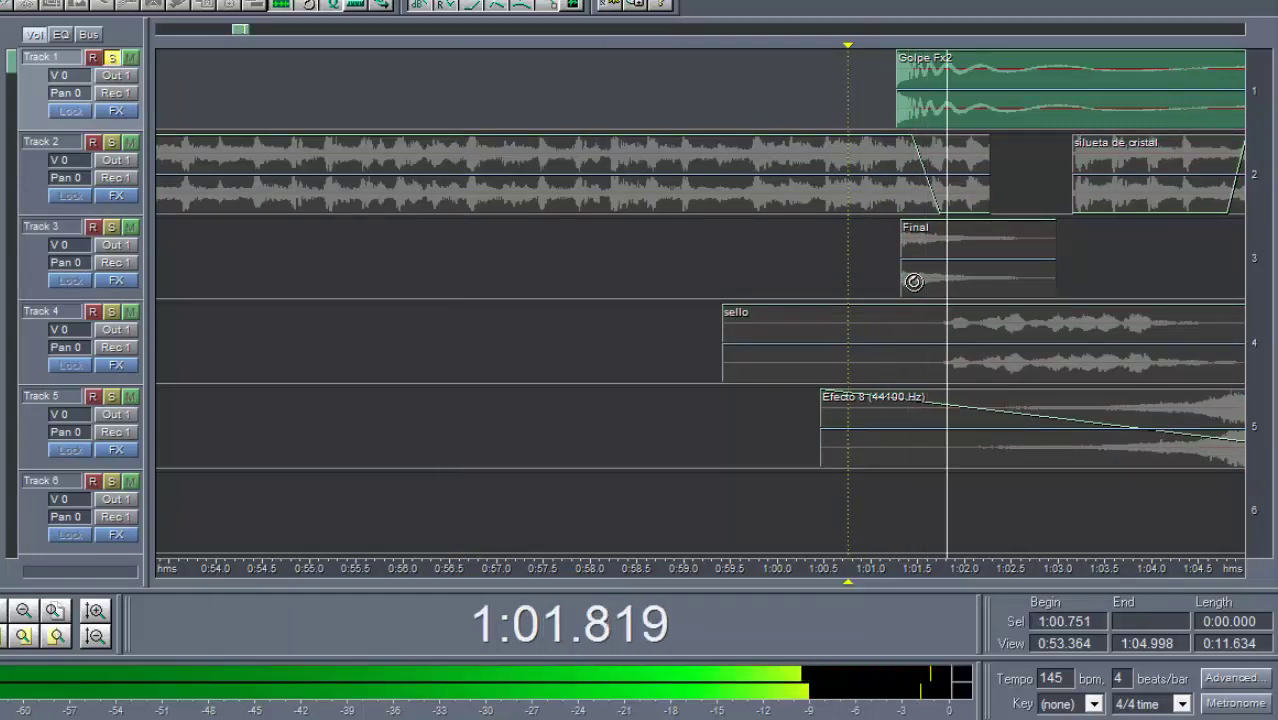
{"action": "key", "text": "space"}
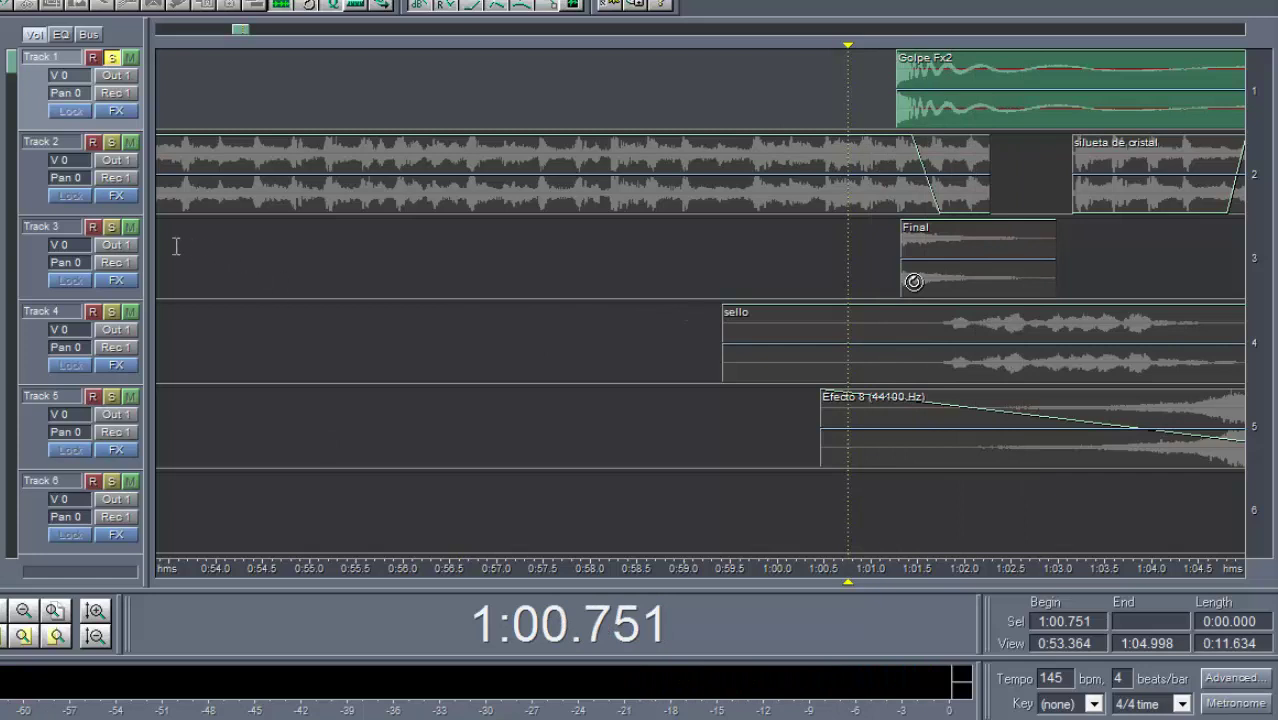
Solo Track 3 and listen to the "Final" effect at the end of "tu de que vas" from 1:00.751.
{"action": "left_click", "coordinate": [120, 238]}
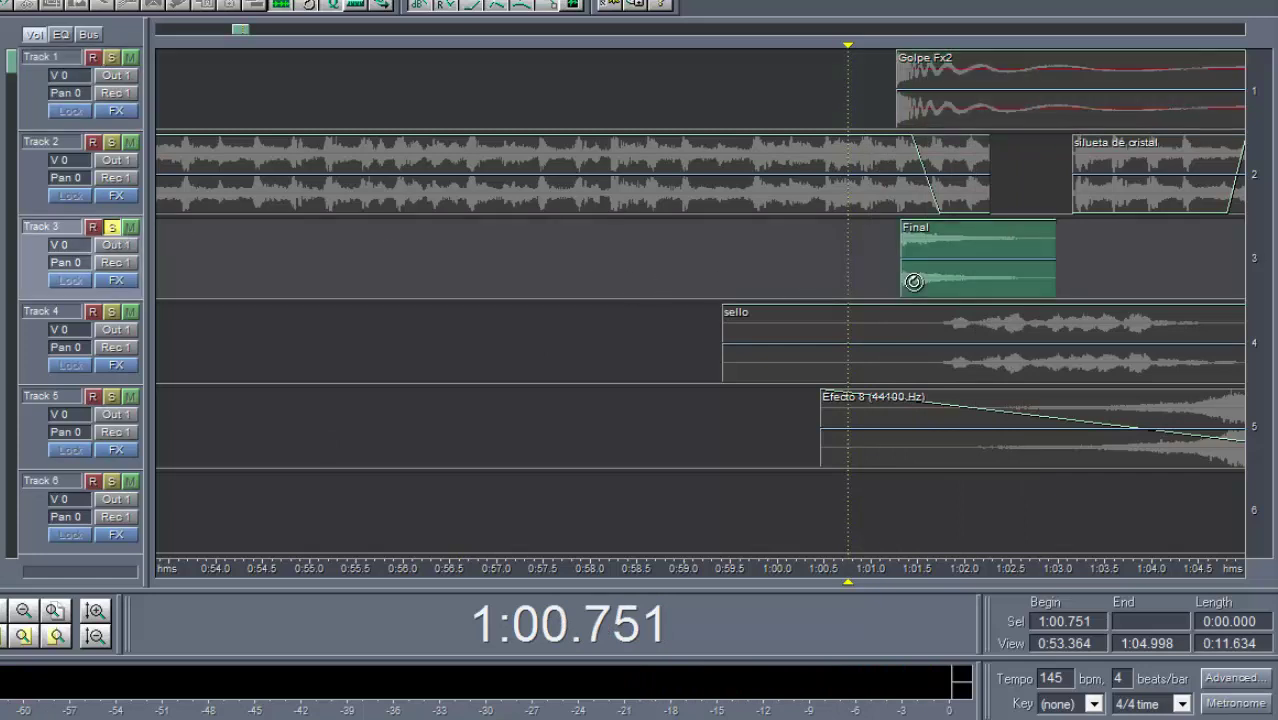
{"action": "key", "text": "space"}
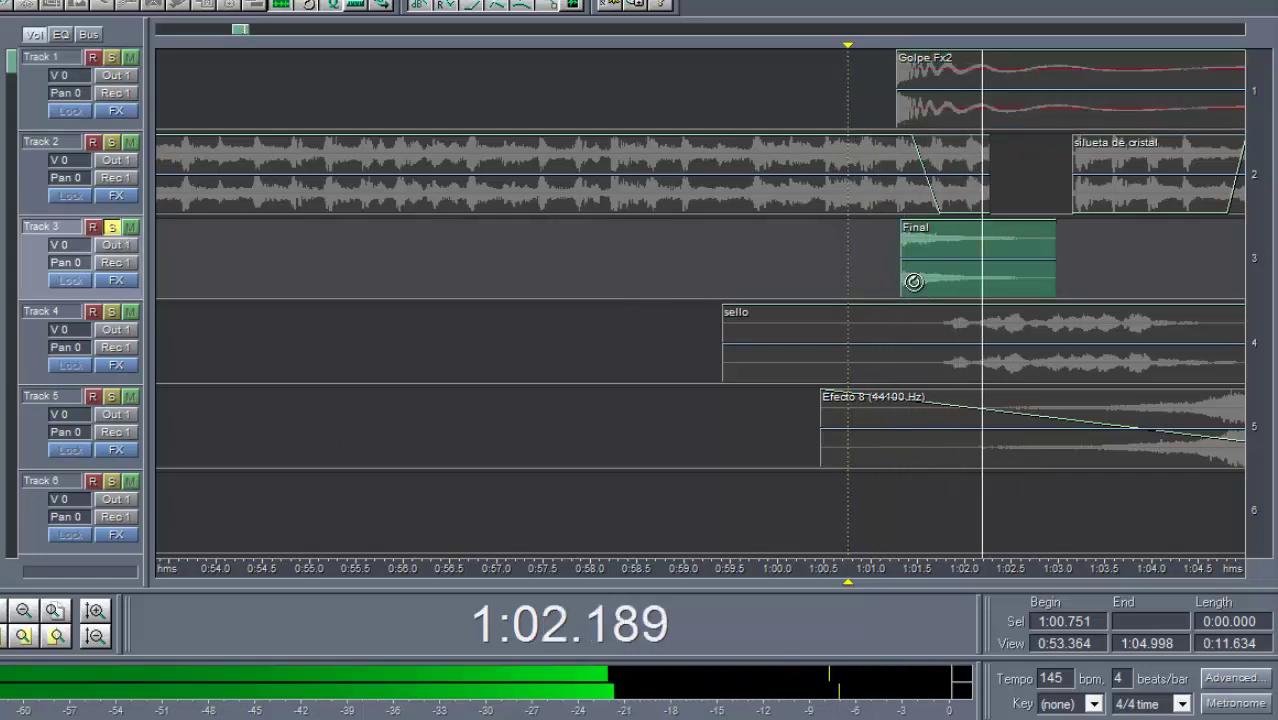
{"action": "key", "text": "space"}
Place the playback cursor at 1:00.468, solo Track 4 and listen to the "sello" clip.
{"action": "left_click", "coordinate": [706, 364]}
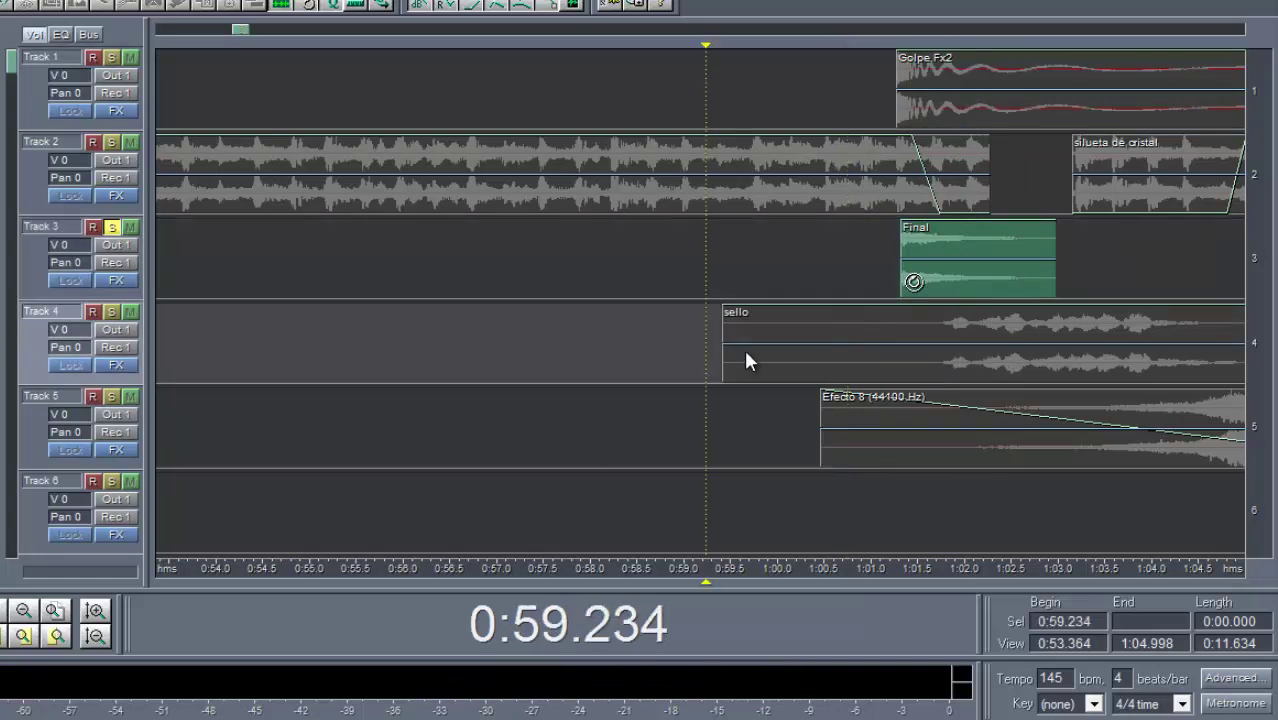
{"action": "left_click", "coordinate": [821, 284]}
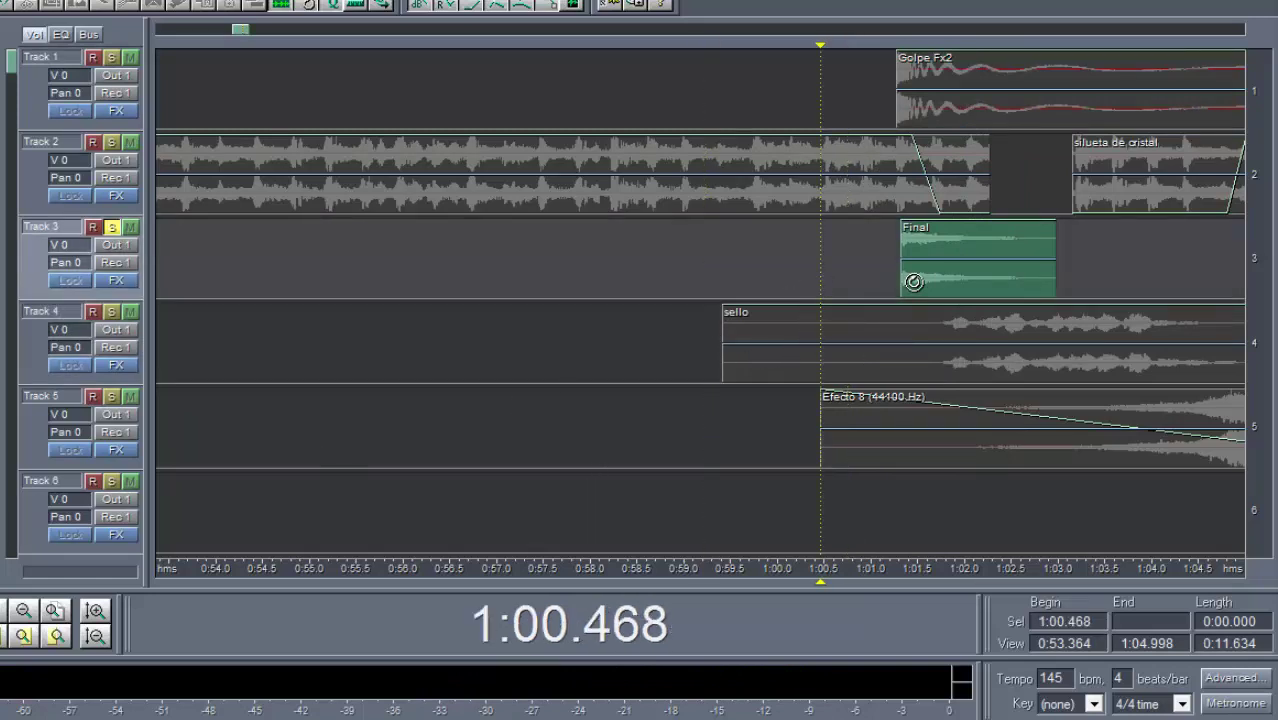
{"action": "left_click", "coordinate": [110, 316]}
{"action": "left_click", "coordinate": [111, 313]}
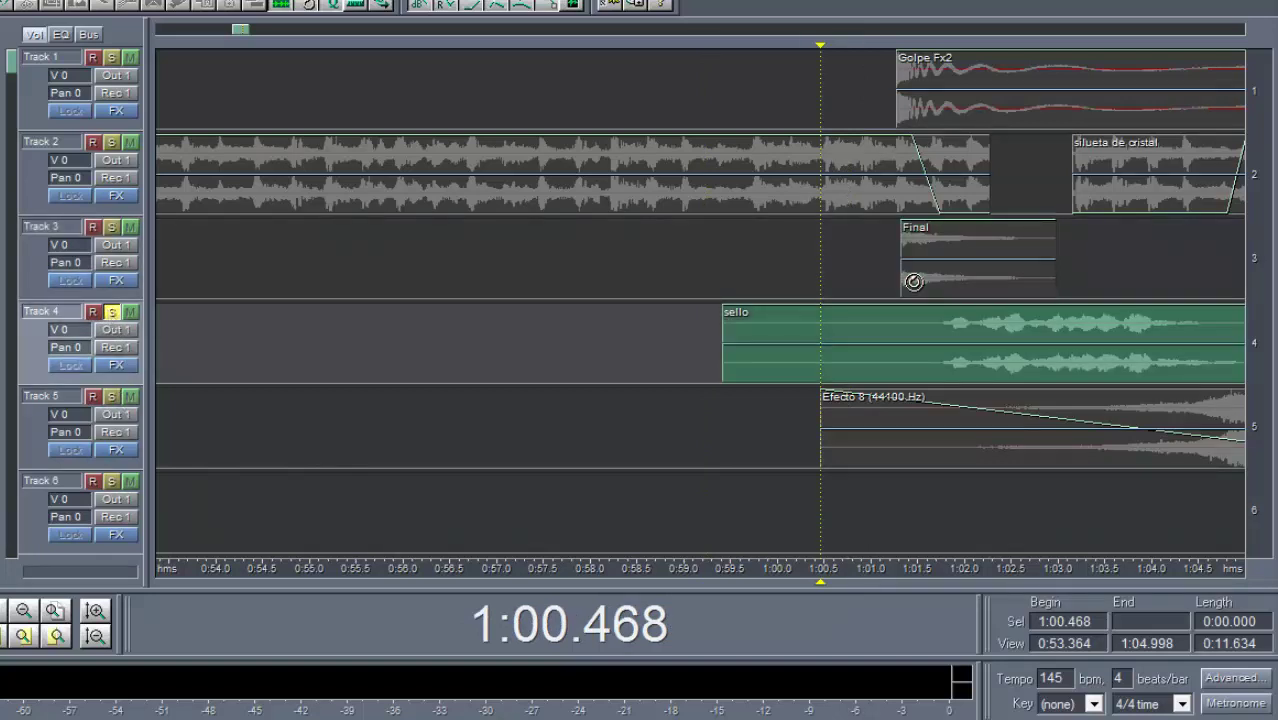
{"action": "key", "text": "space"}
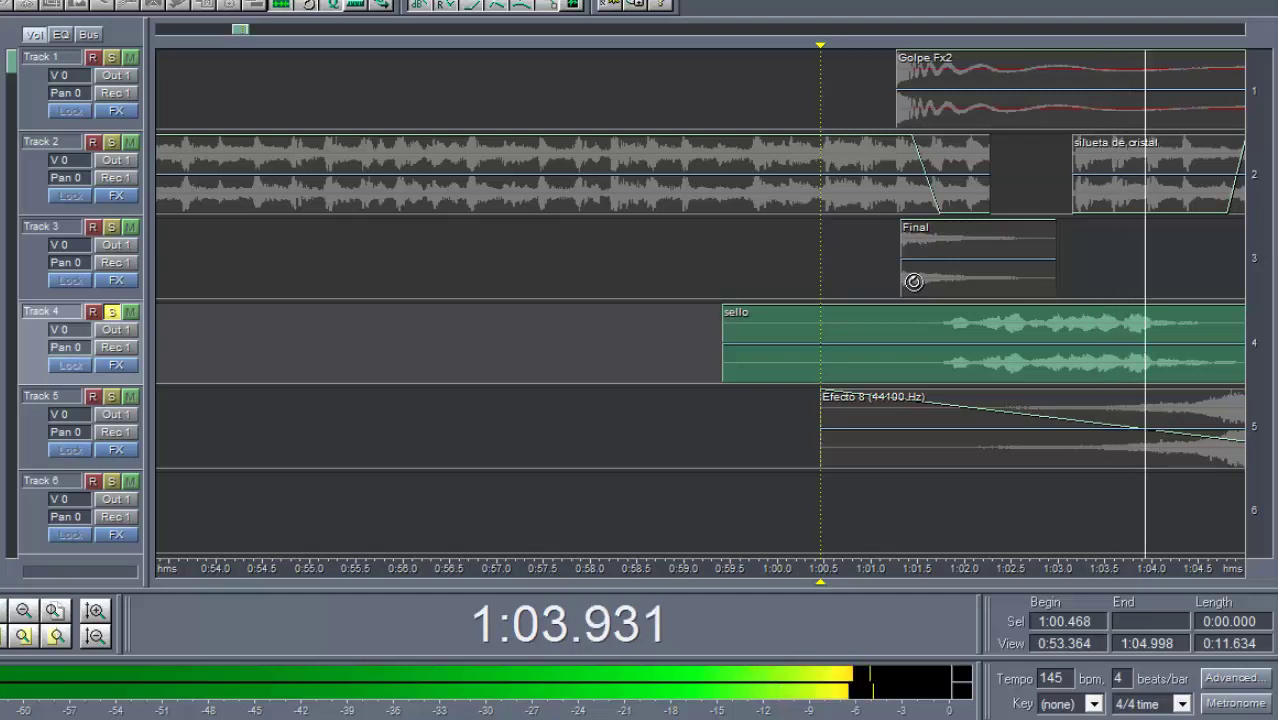
{"action": "key", "text": "space"}
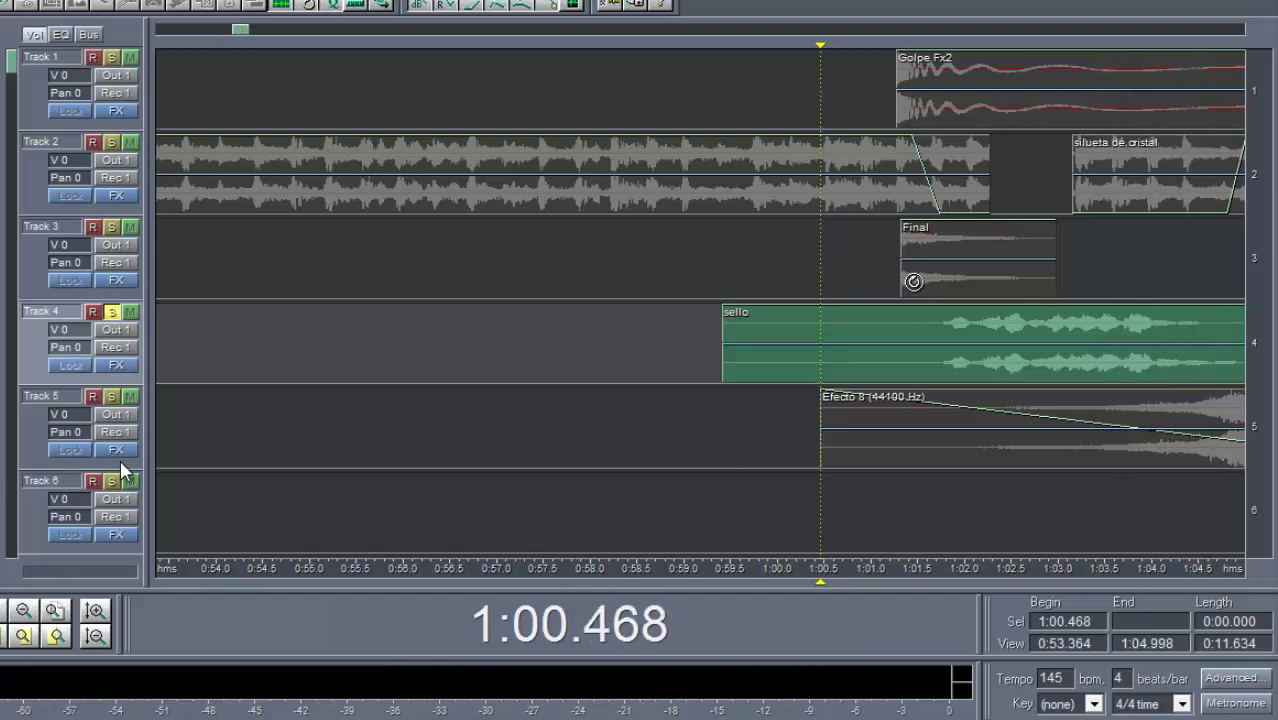
Solo Track 5 and listen to the "Efecto 8" effect from 1:00.468.
{"action": "left_click", "coordinate": [112, 397]}
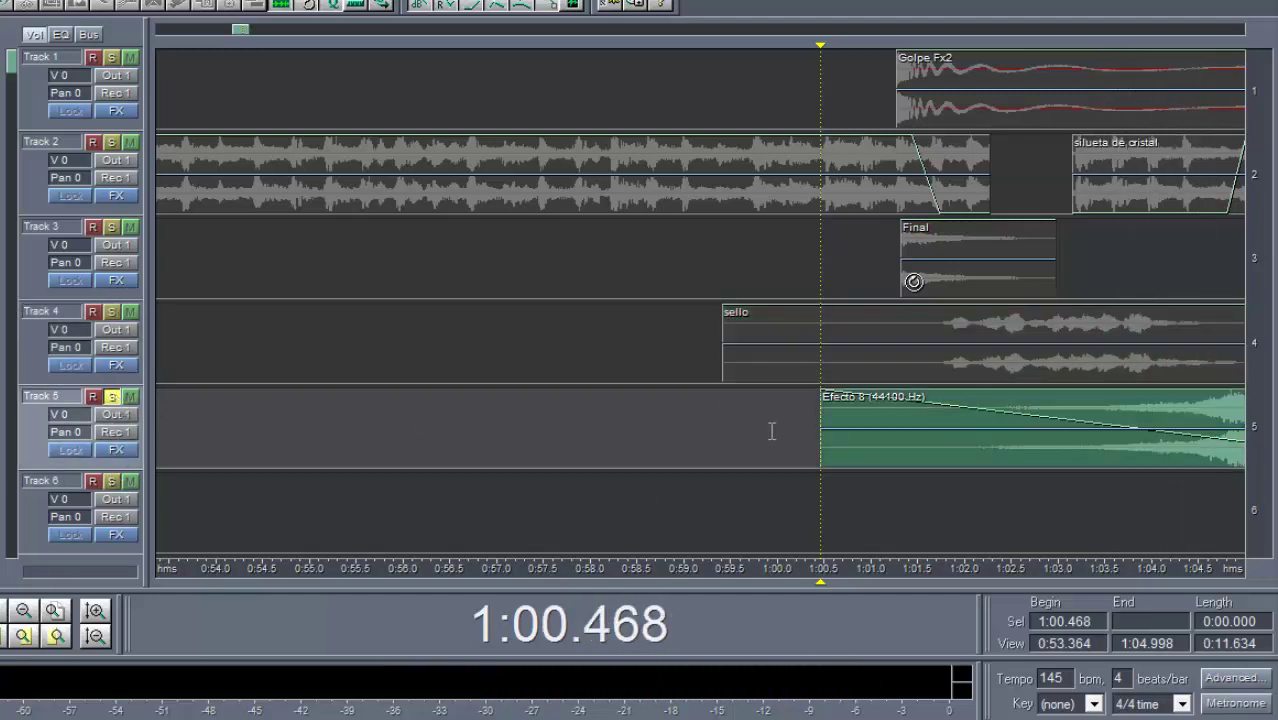
{"action": "key", "text": "space"}
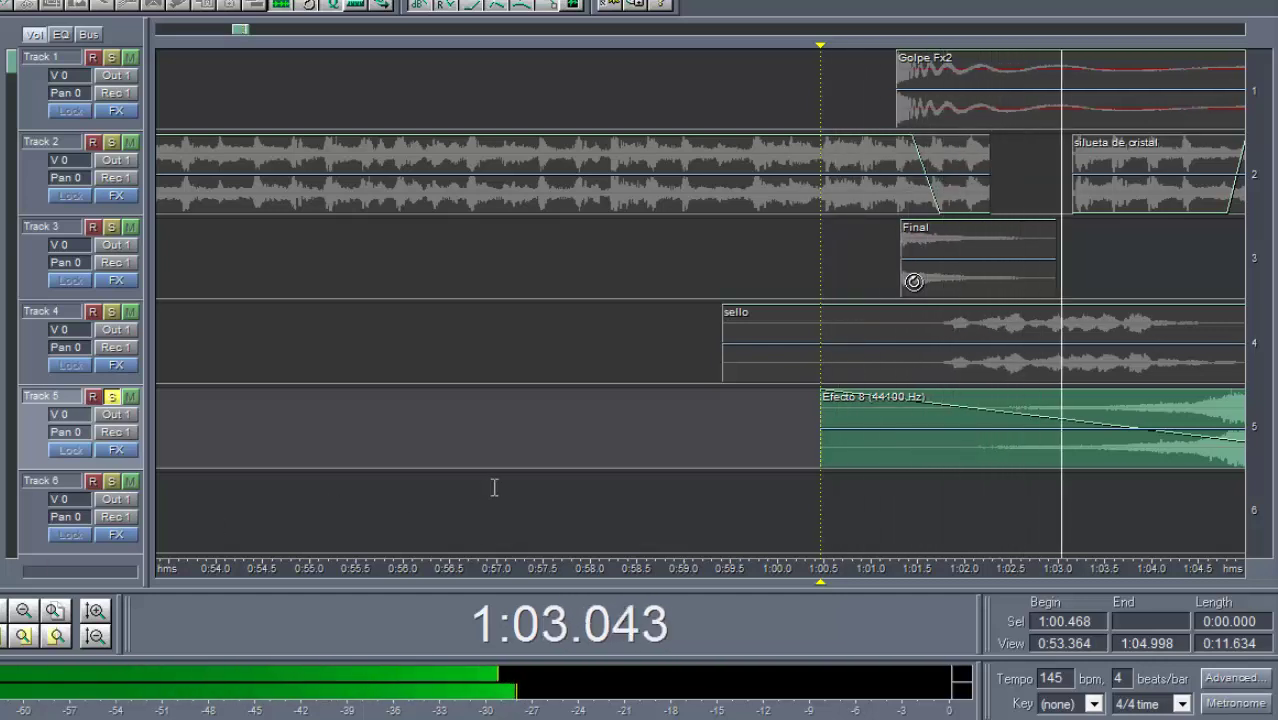
{"action": "key", "text": "space"}
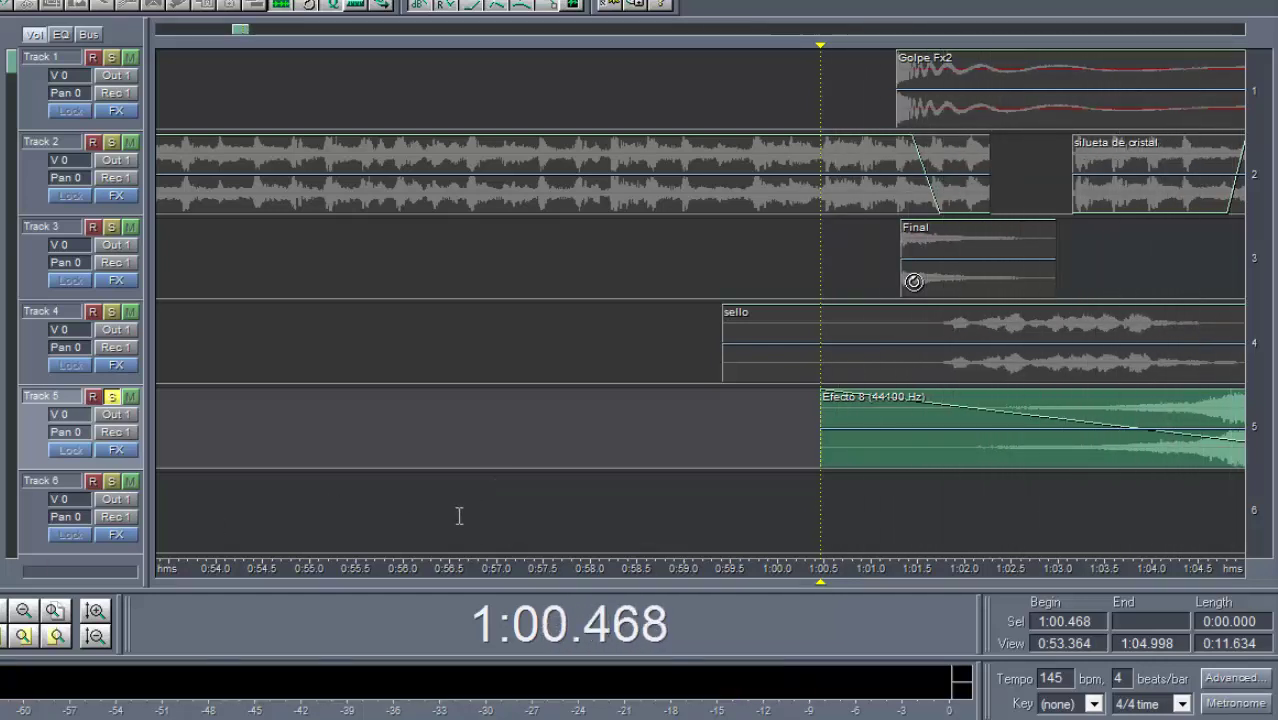
Turn off the Track 5 solo, select all clips and listen to the full transition into "silueta de cristal" from 0:58.476.
{"action": "scroll", "coordinate": [790, 340], "scroll_direction": "down", "scroll_amount": 3}
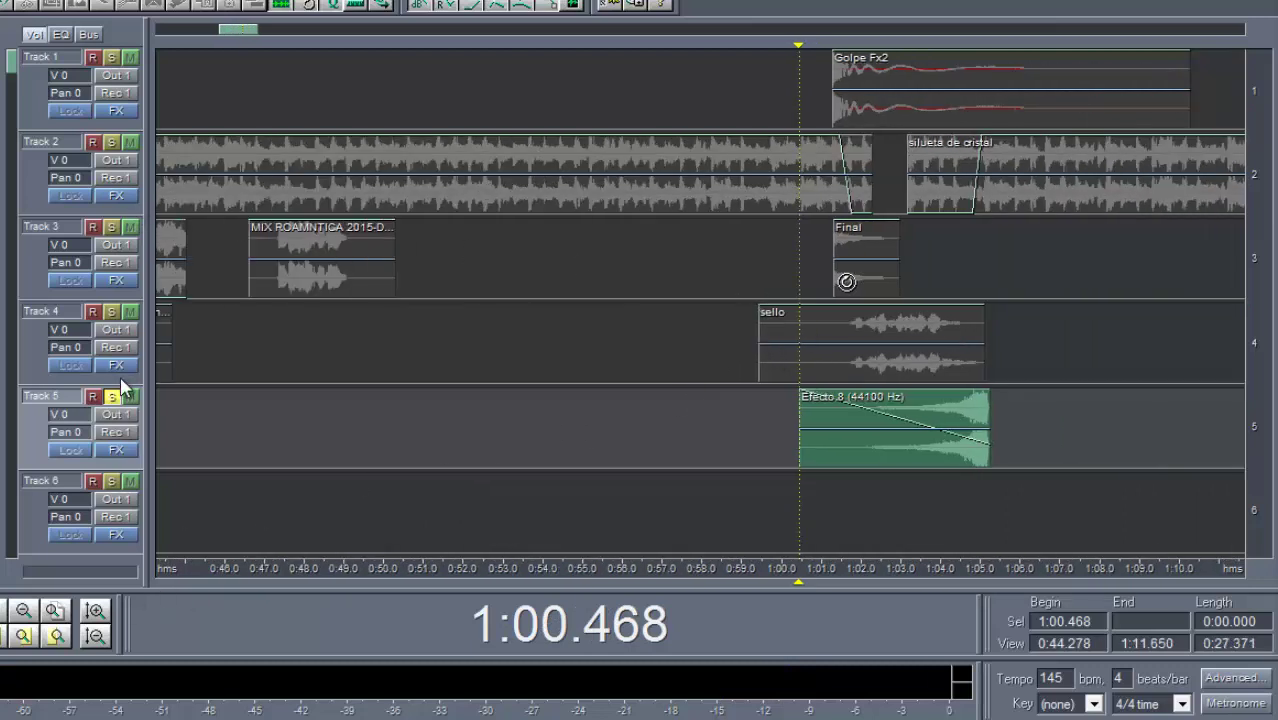
{"action": "key", "text": "ctrl+a"}
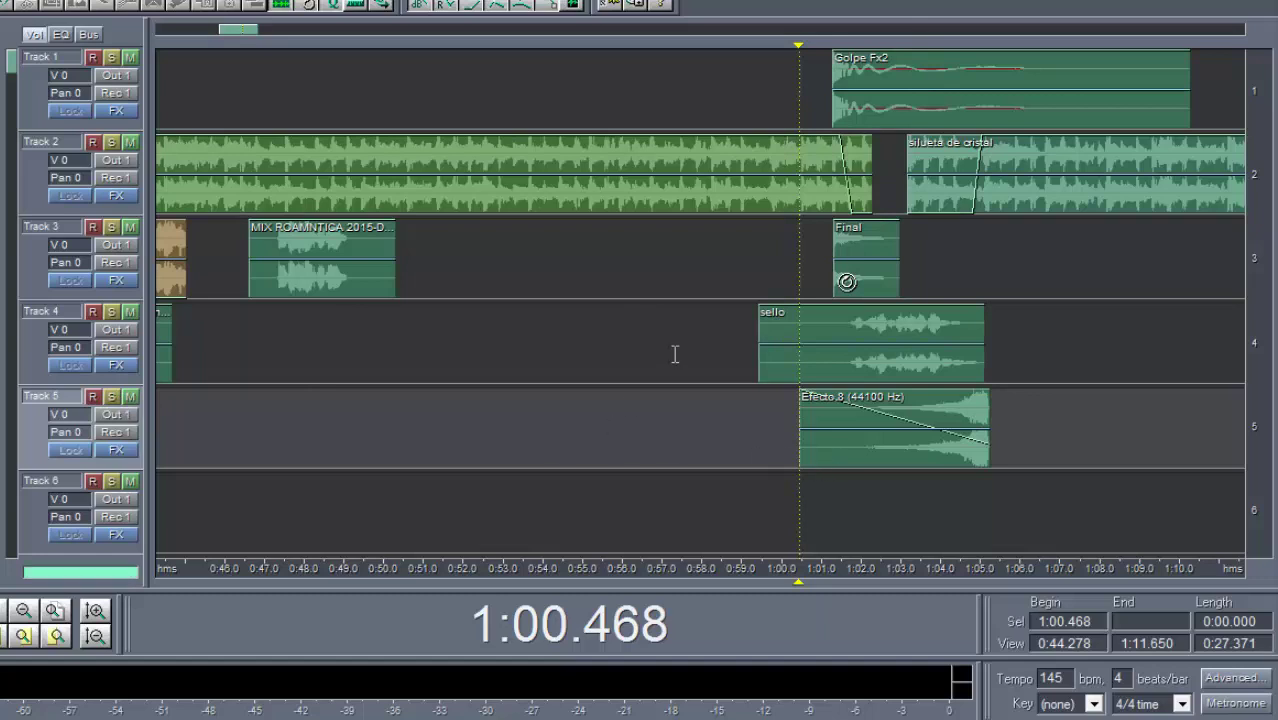
{"action": "left_click", "coordinate": [721, 276]}
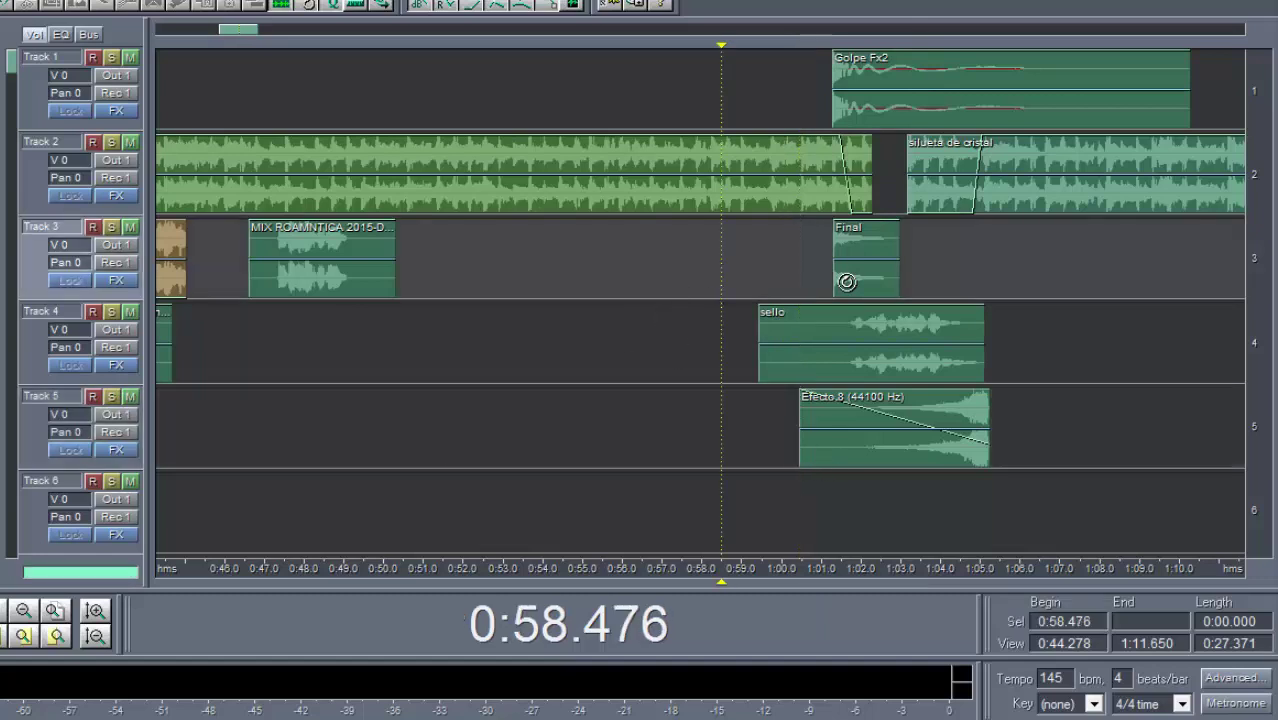
{"action": "key", "text": "space"}
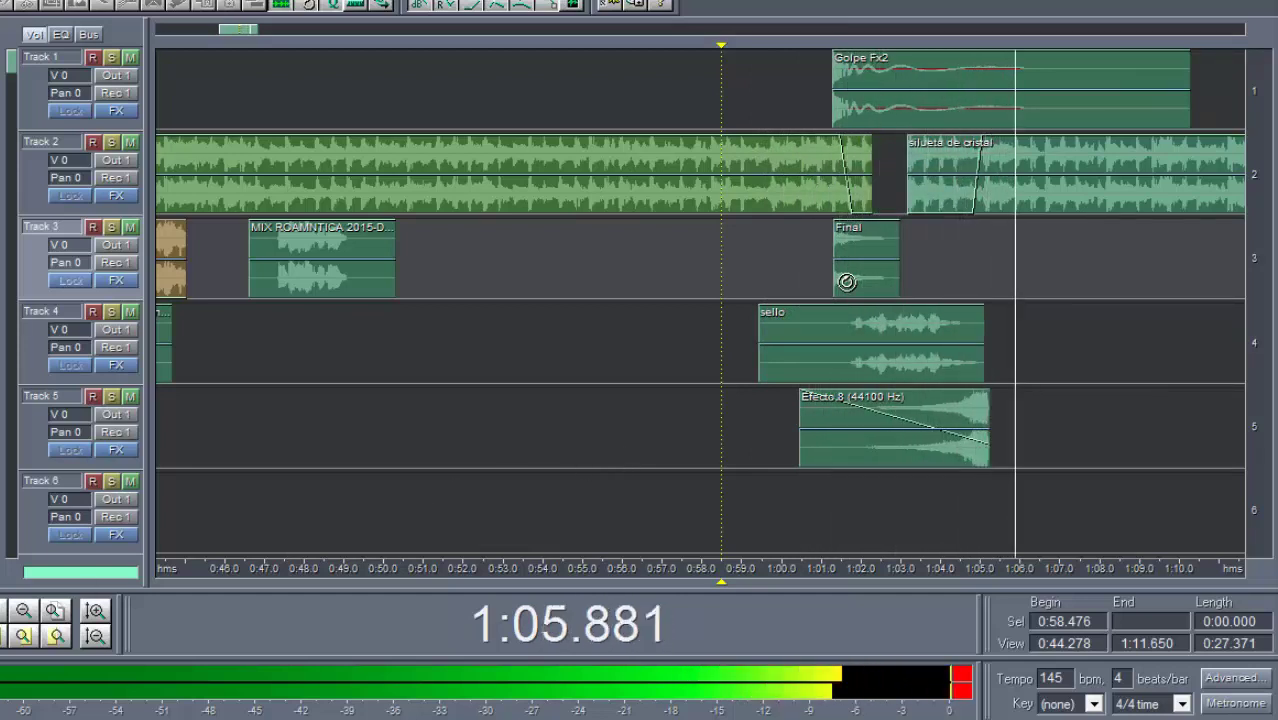
{"action": "key", "text": "space"}
Save the multitrack session of the mix.
{"action": "scroll", "coordinate": [788, 319], "scroll_direction": "down", "scroll_amount": 2}
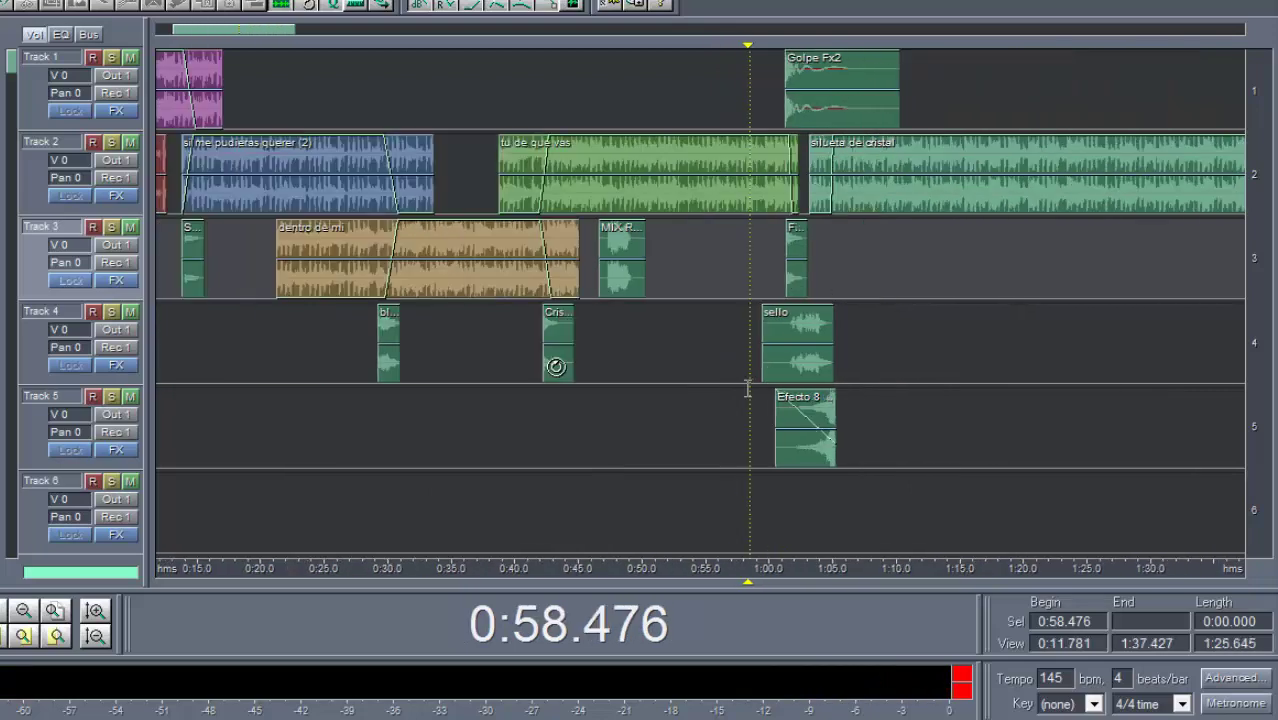
{"action": "scroll", "coordinate": [298, 345], "scroll_direction": "up", "scroll_amount": 2}
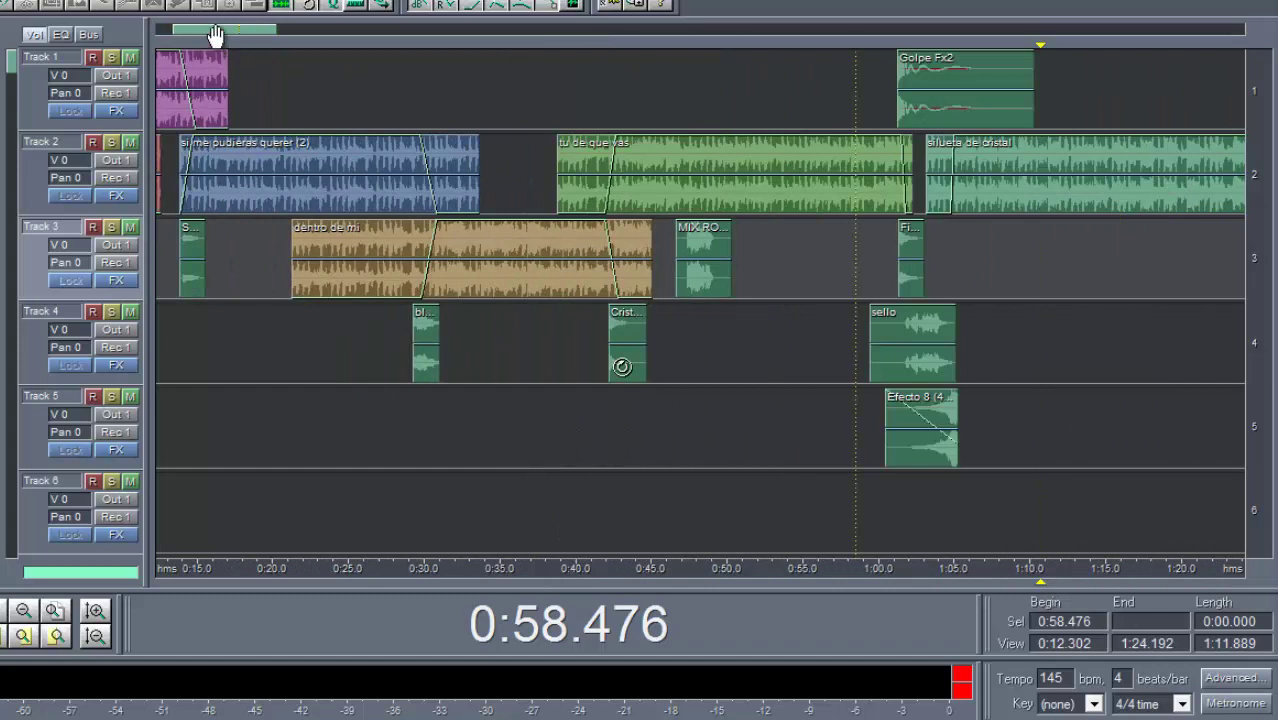
{"action": "left_click_drag", "start_coordinate": [215, 35], "coordinate": [189, 21]}
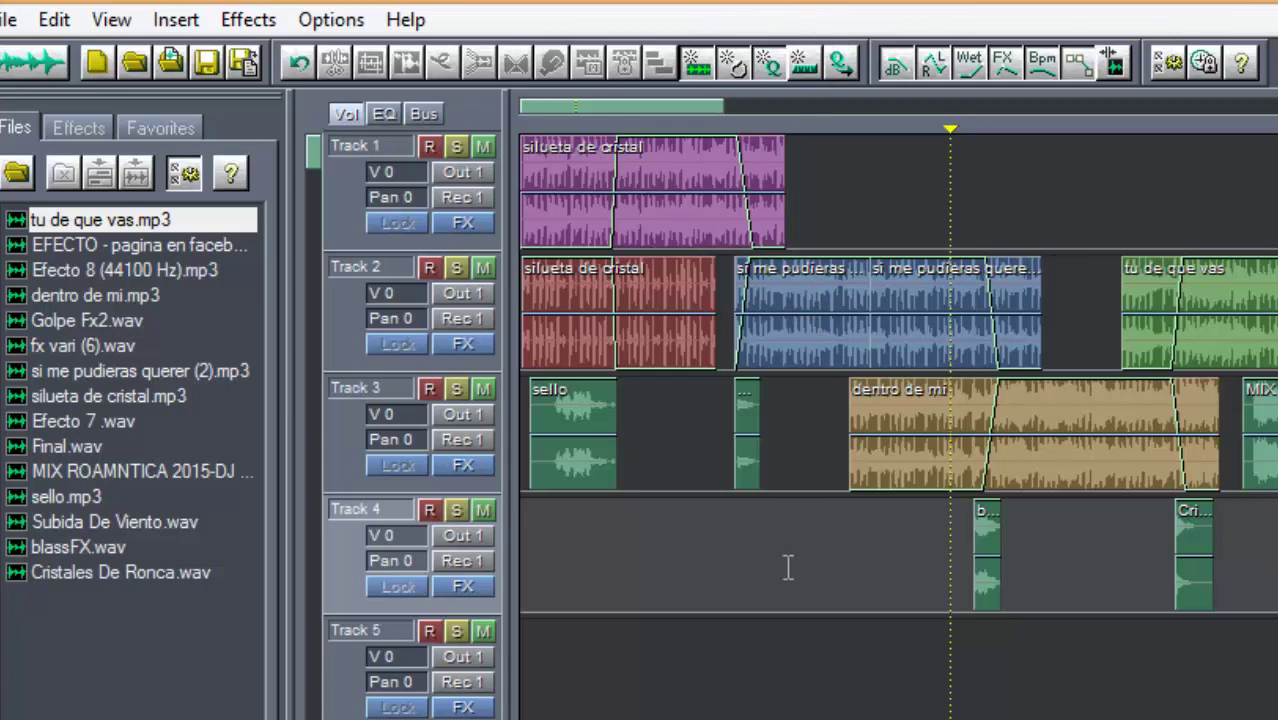
{"action": "left_click", "coordinate": [210, 64]}
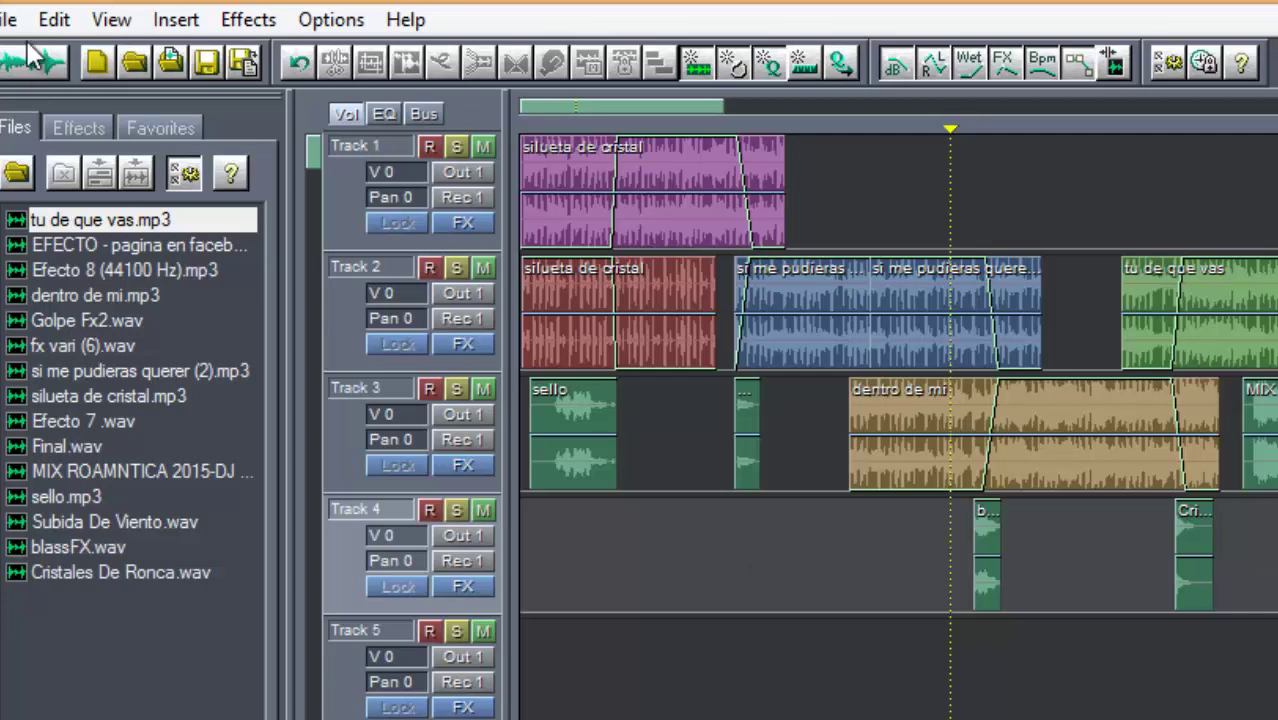